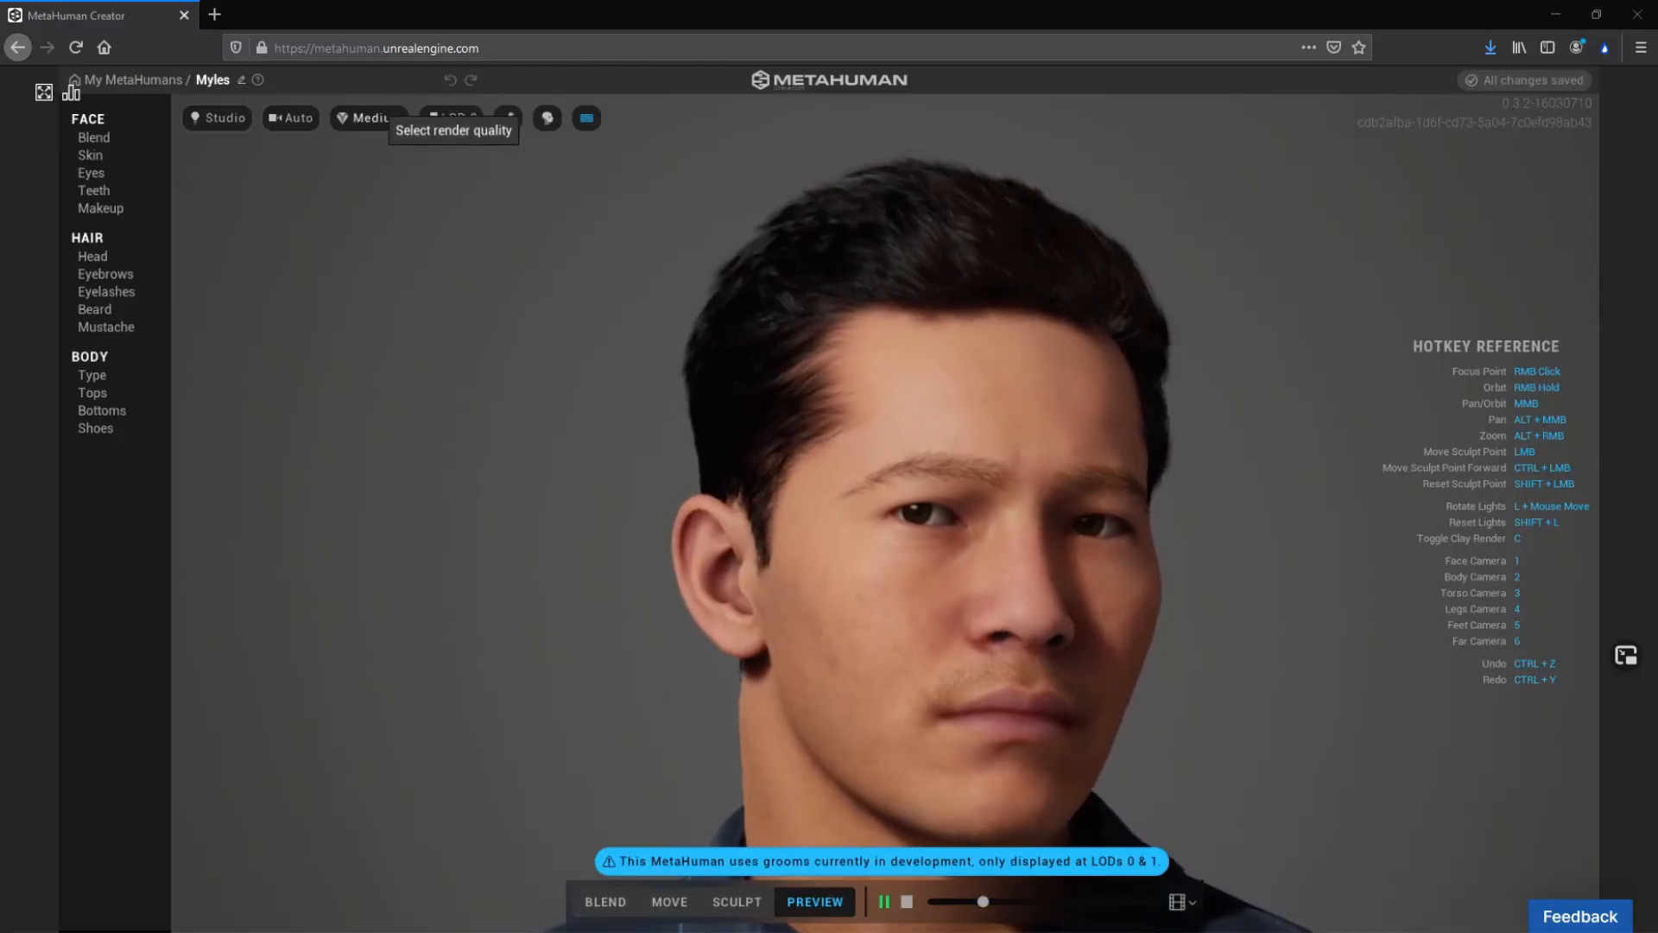
Set the viewport's render quality to Epic (Ray Traced).
click(377, 117)
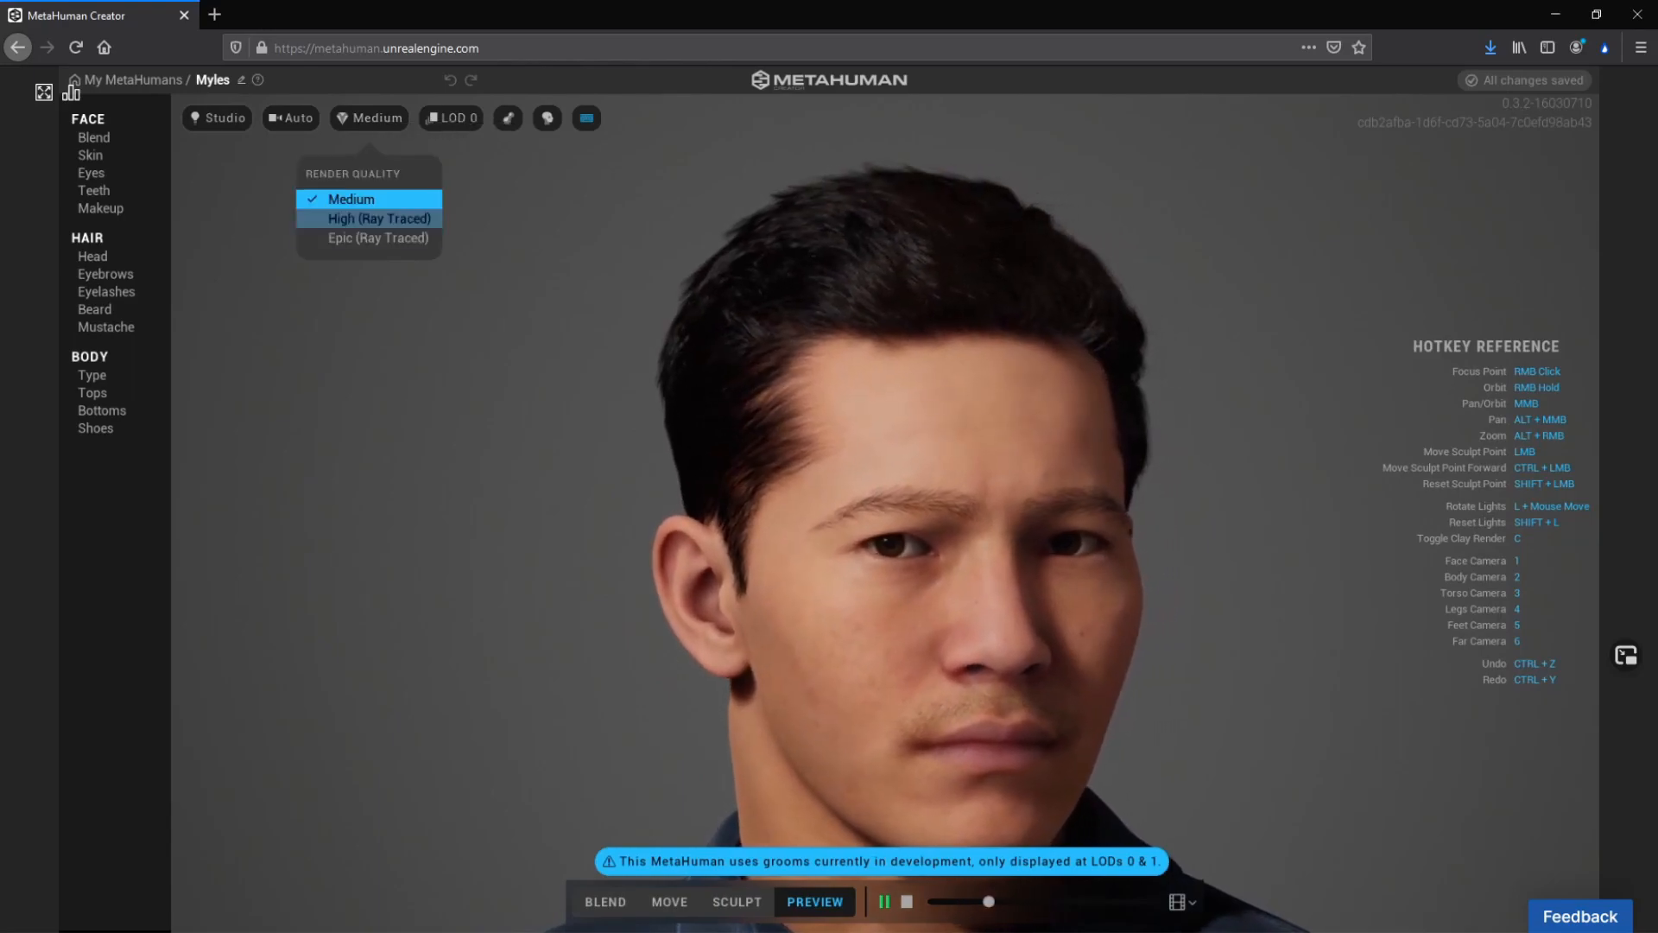
click(370, 237)
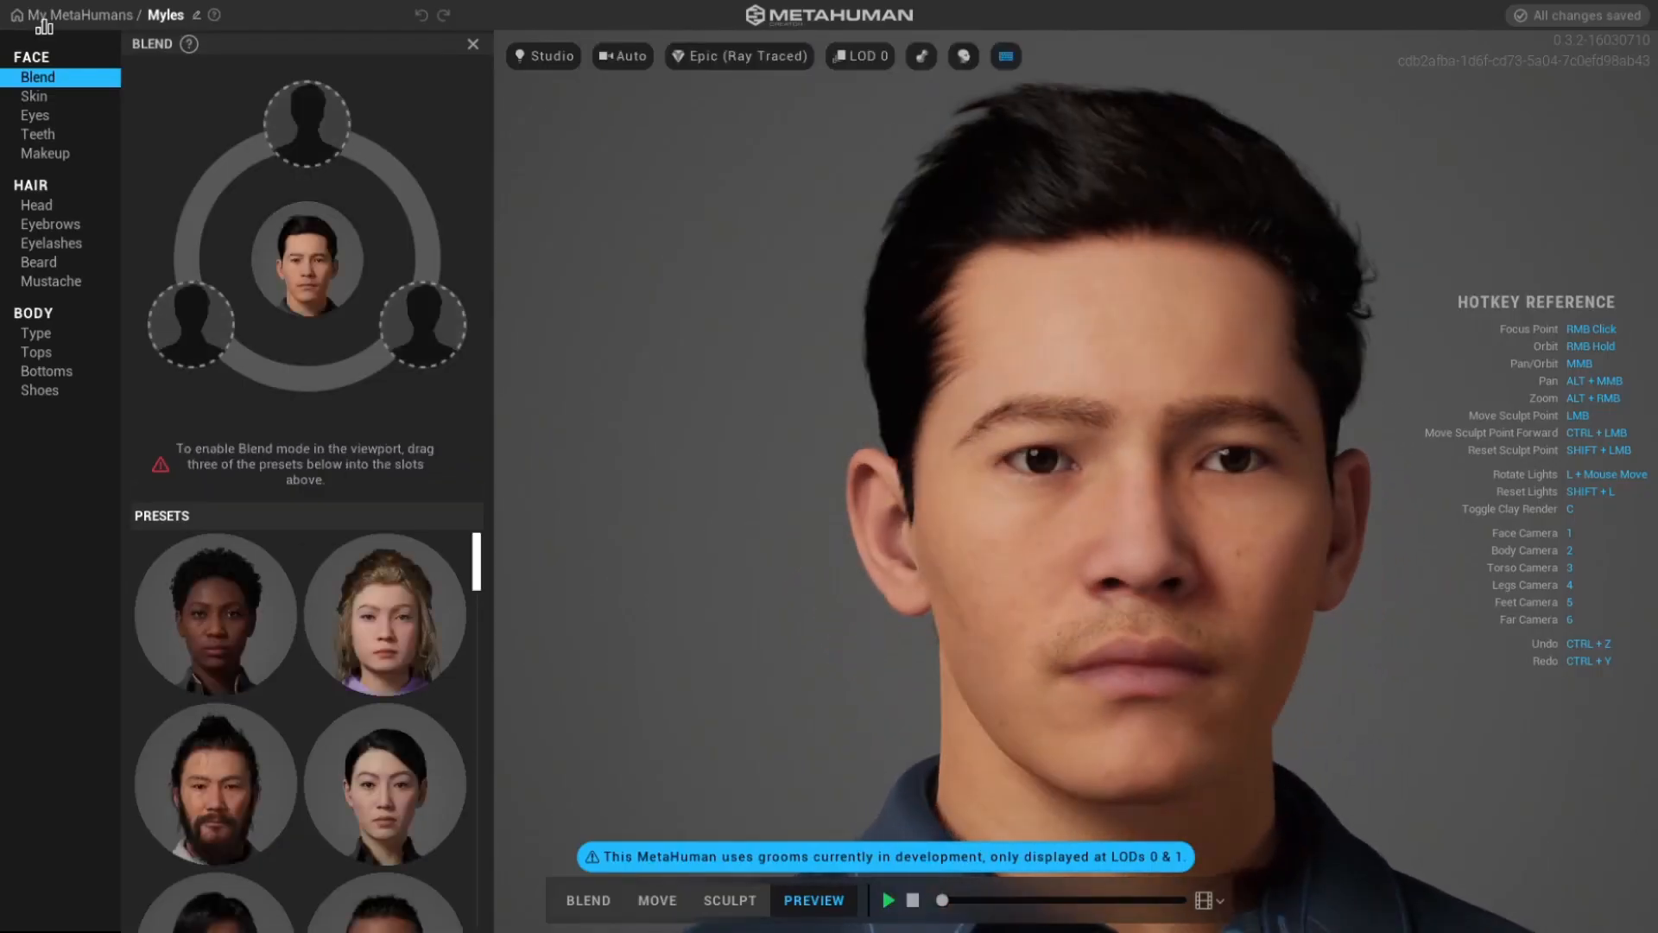
Fill the three blend slots with the bearded man preset and two short-haired, clean-shaven male presets.
drag(268, 753, 191, 325)
scroll(341, 747, down, 4)
drag(345, 744, 423, 325)
scroll(398, 654, down, 1)
scroll(406, 669, down, 4)
drag(385, 797, 307, 124)
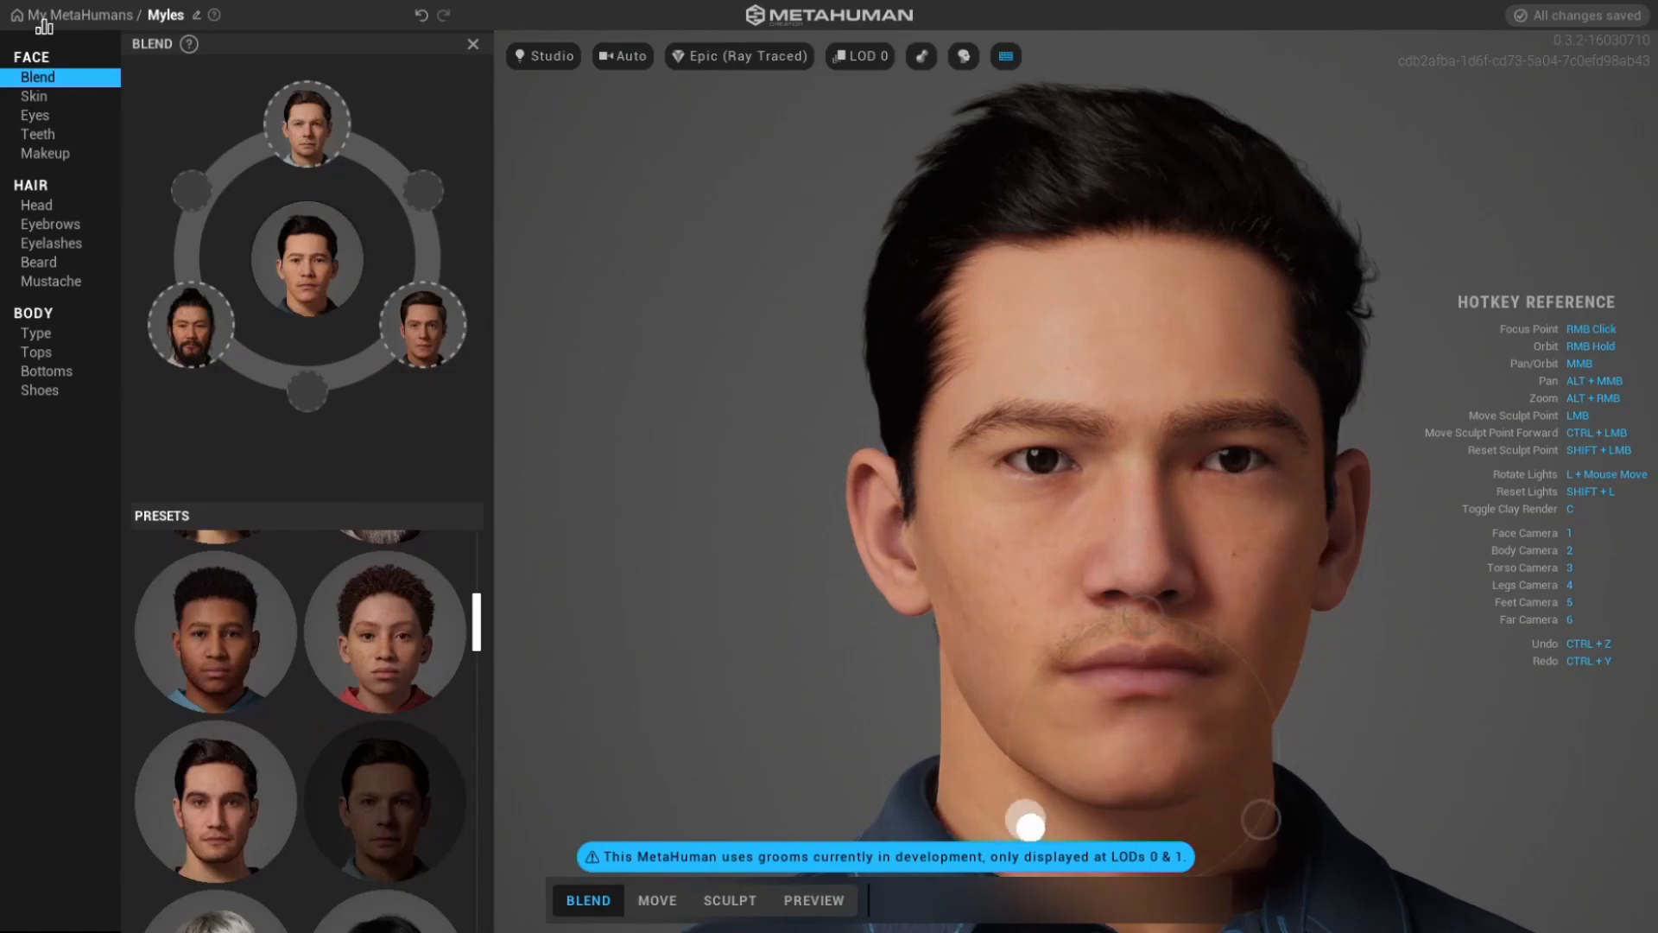
Blend the forehead and other face regions toward the assigned presets, working from the front and the side.
right_drag(914, 714, 945, 389)
drag(945, 389, 831, 211)
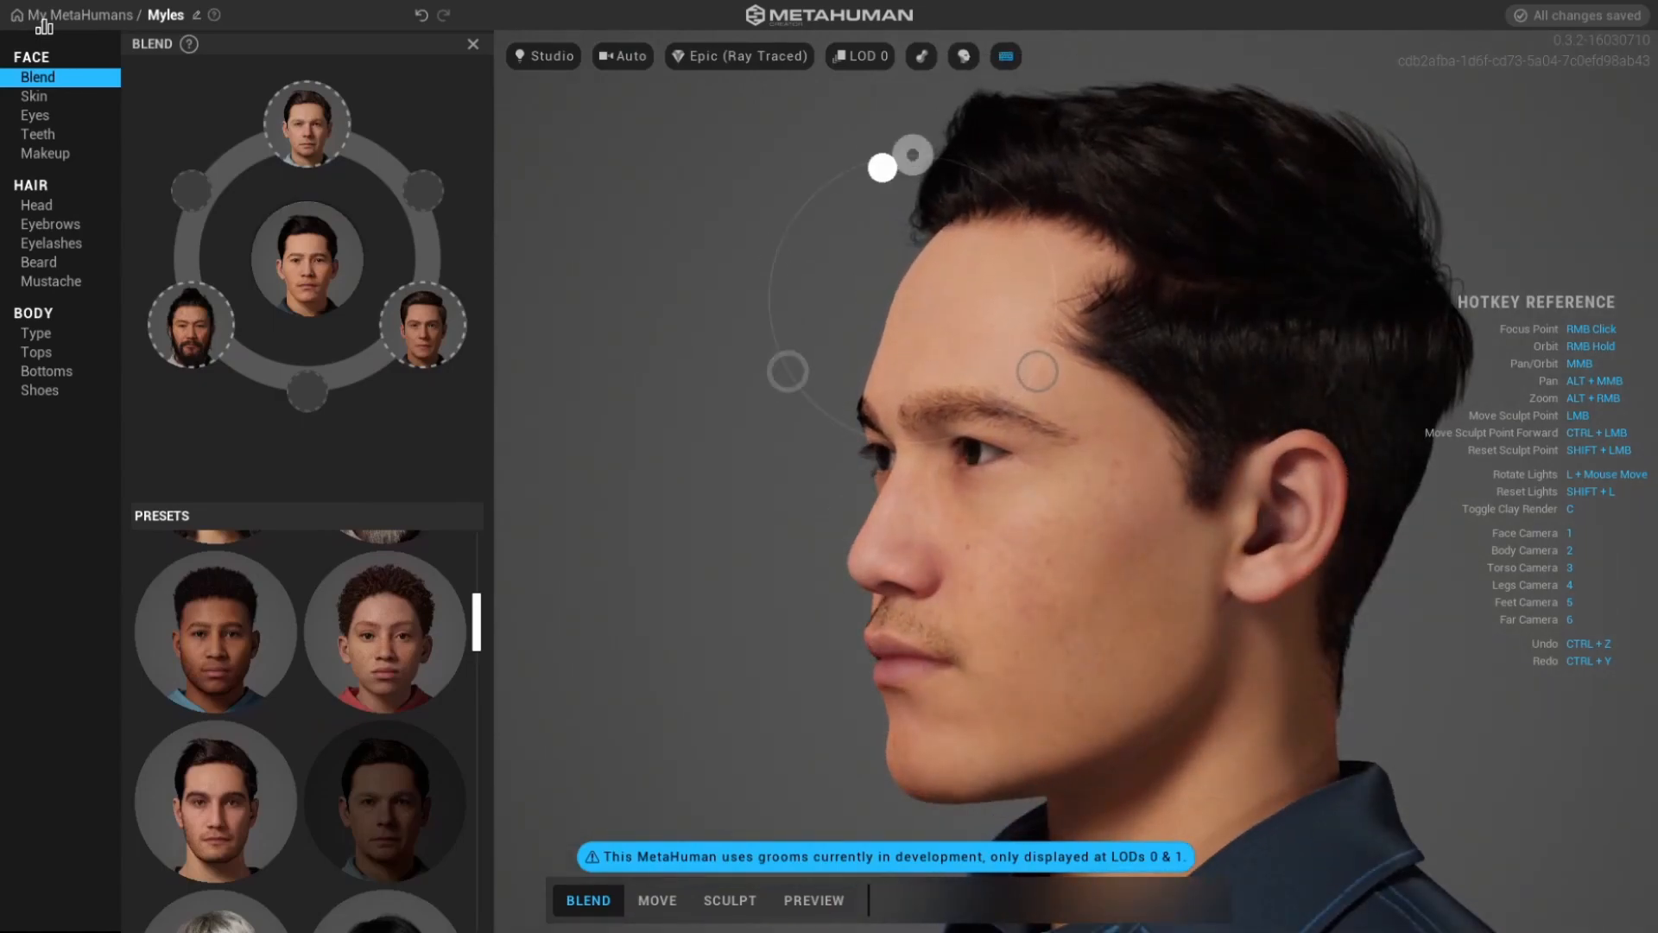
right_drag(831, 212, 735, 216)
drag(863, 307, 928, 331)
right_drag(929, 331, 1088, 337)
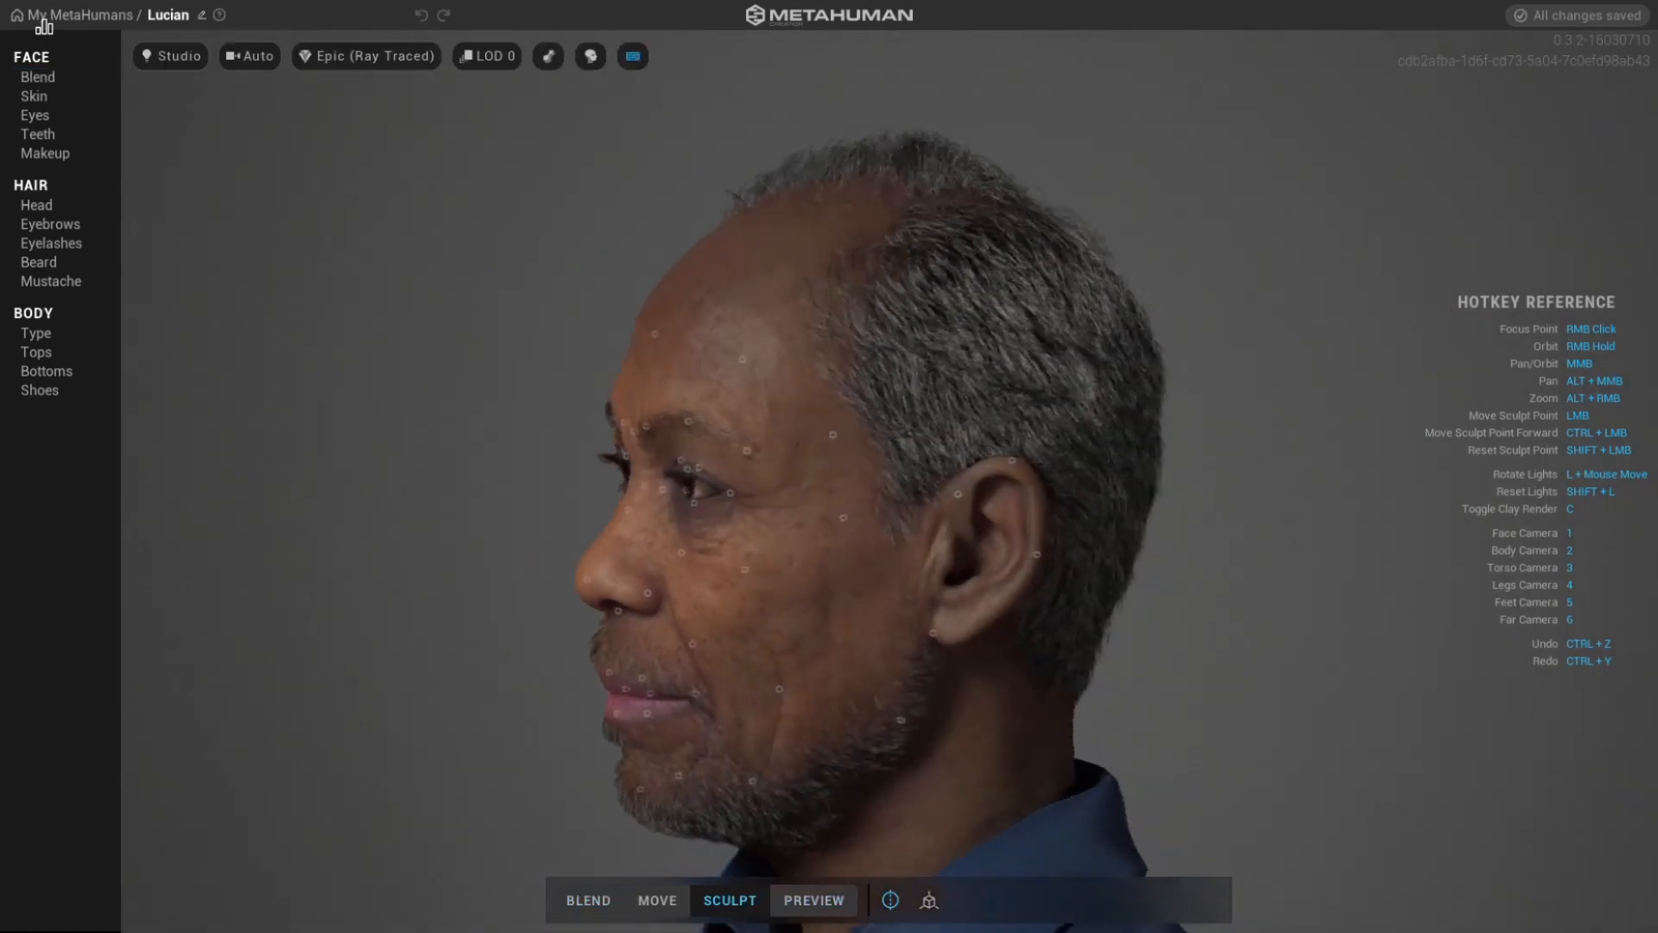
In side profile, sculpt the older man's brow area forward and pull his chin forward and down.
right_drag(605, 529, 539, 529)
drag(582, 442, 574, 424)
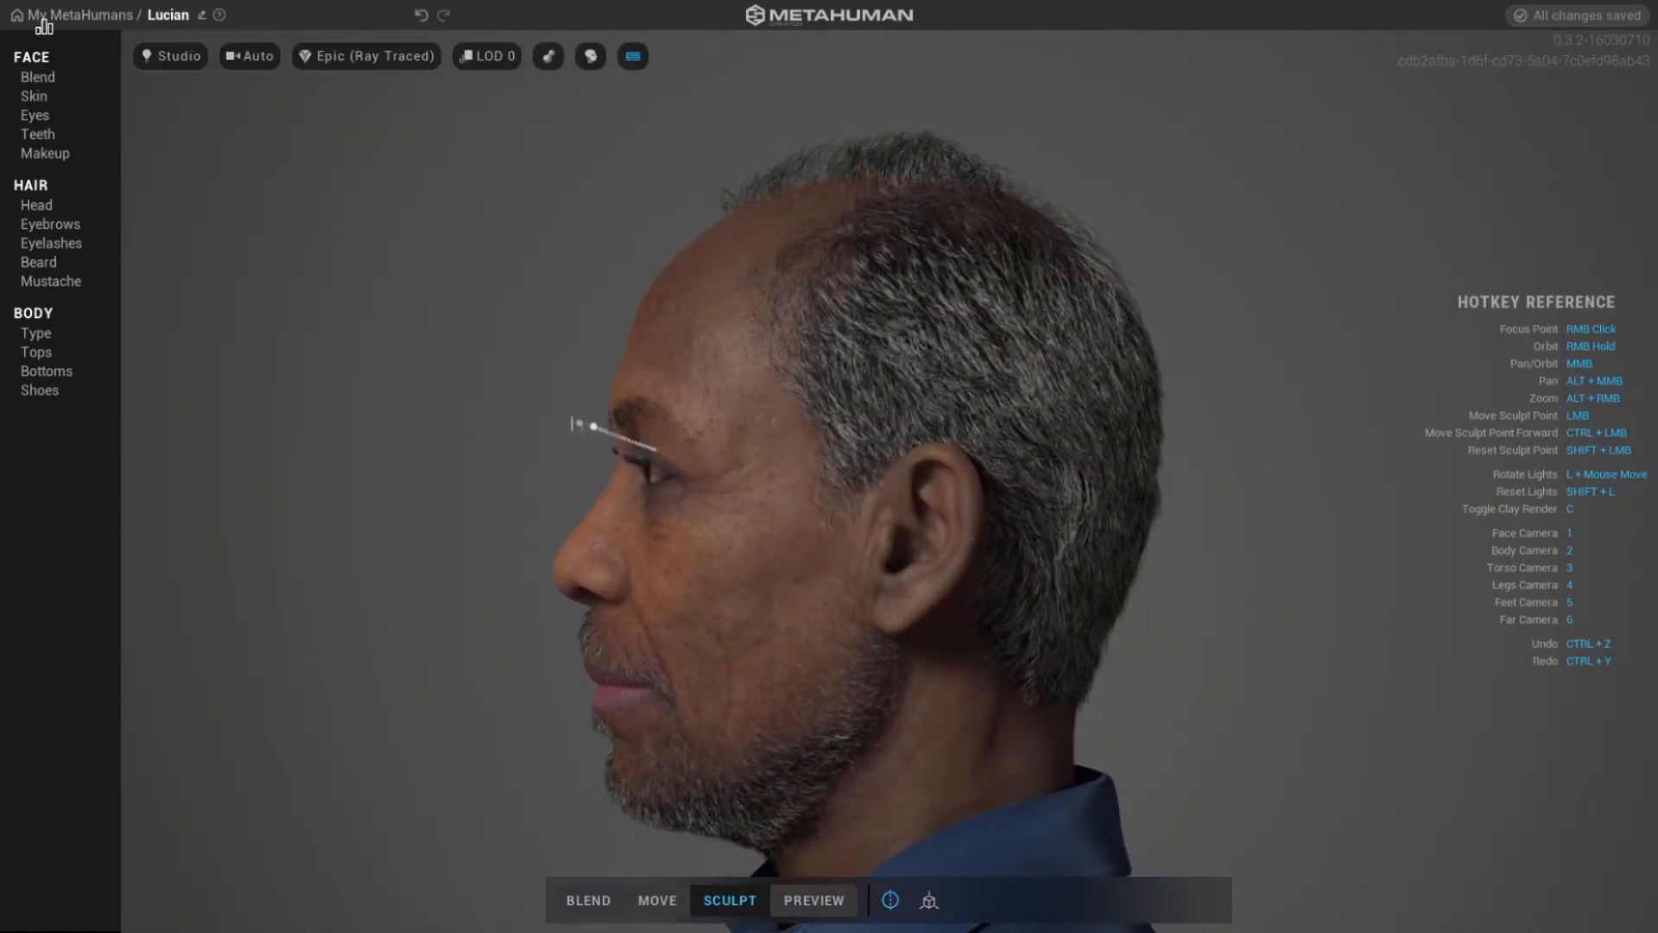
drag(626, 780, 572, 823)
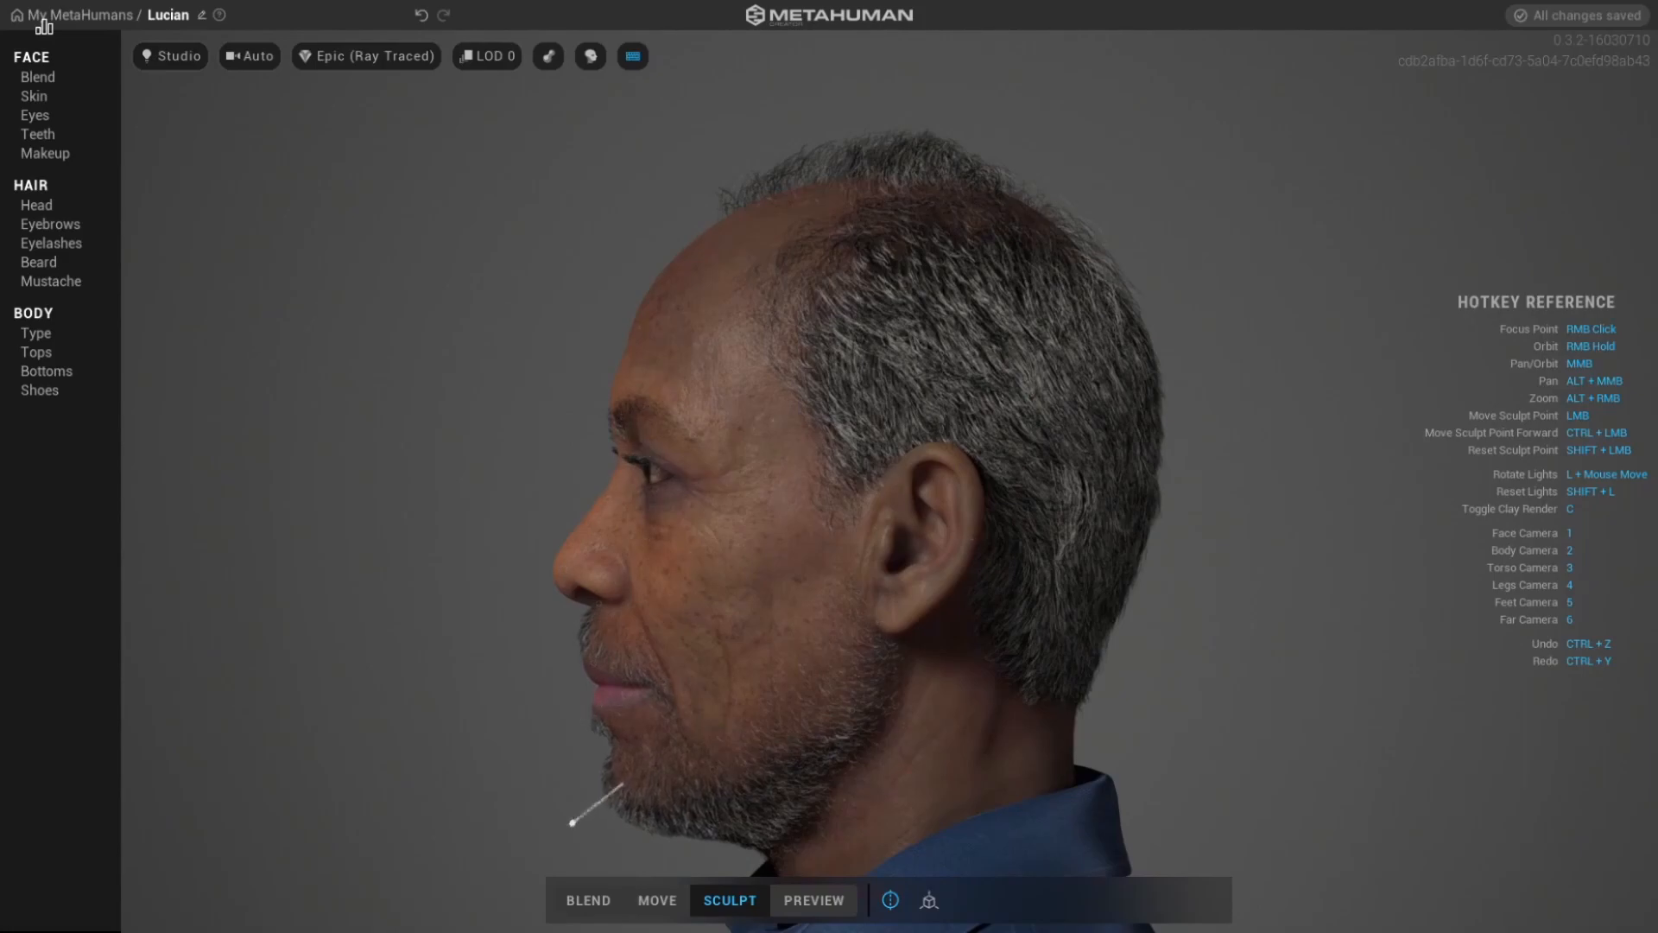
Sculpt the older man's forehead slightly outward and pull the jaw corner below his ear outward.
right_drag(943, 521, 1015, 520)
drag(726, 277, 710, 277)
right_drag(760, 521, 890, 520)
drag(713, 614, 647, 635)
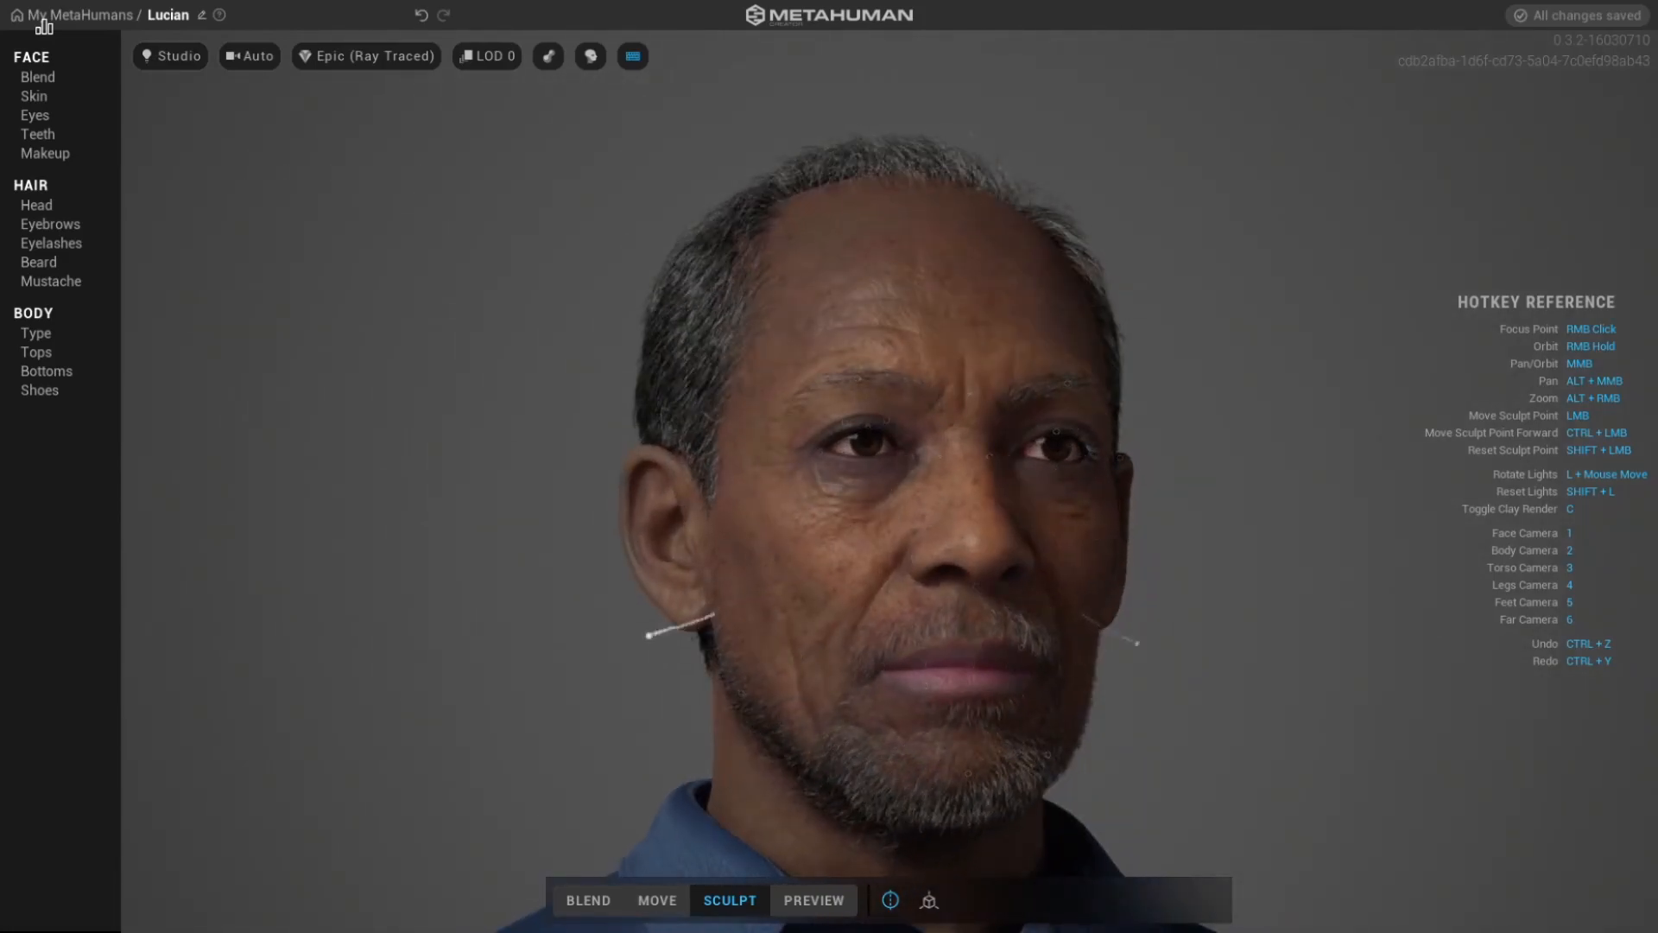
Sculpt the older man's lower cheek outward and up, and pull the underside of his jaw down.
right_drag(648, 635, 760, 635)
drag(825, 664, 732, 581)
right_drag(1036, 683, 777, 684)
mouse_move(790, 782)
mouse_down()
mouse_move(840, 792)
mouse_move(811, 865)
mouse_up()
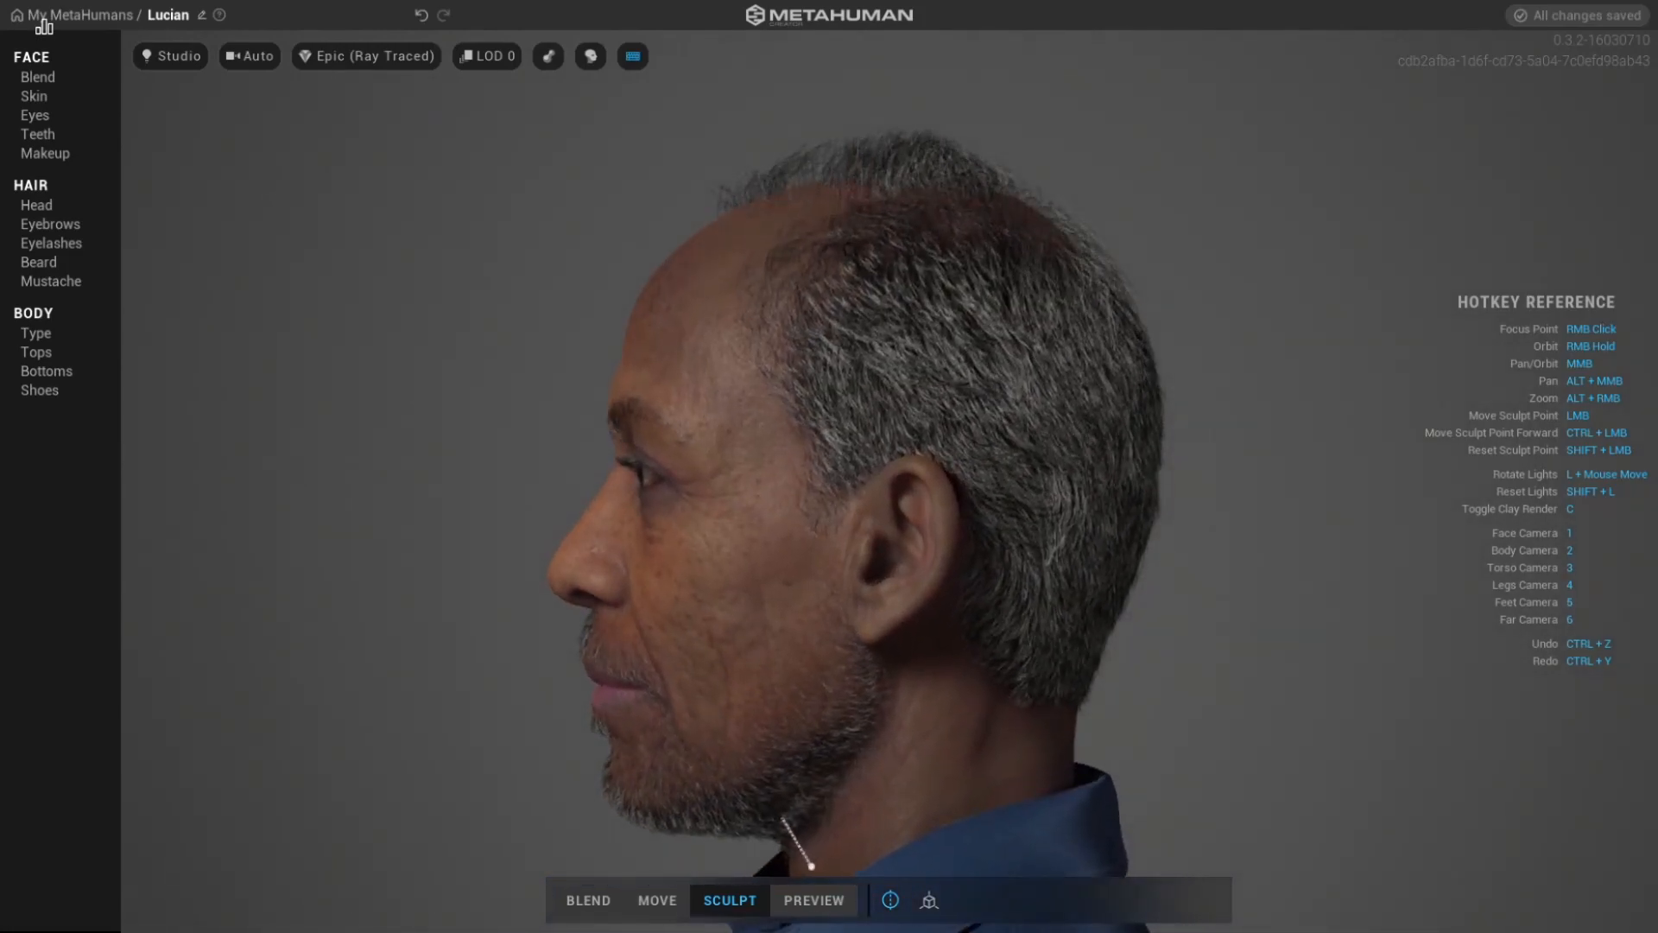
Raise the top of the older man's ear and pull the cheek below his eye outward.
drag(923, 460, 943, 428)
right_drag(943, 428, 1097, 428)
drag(787, 549, 826, 561)
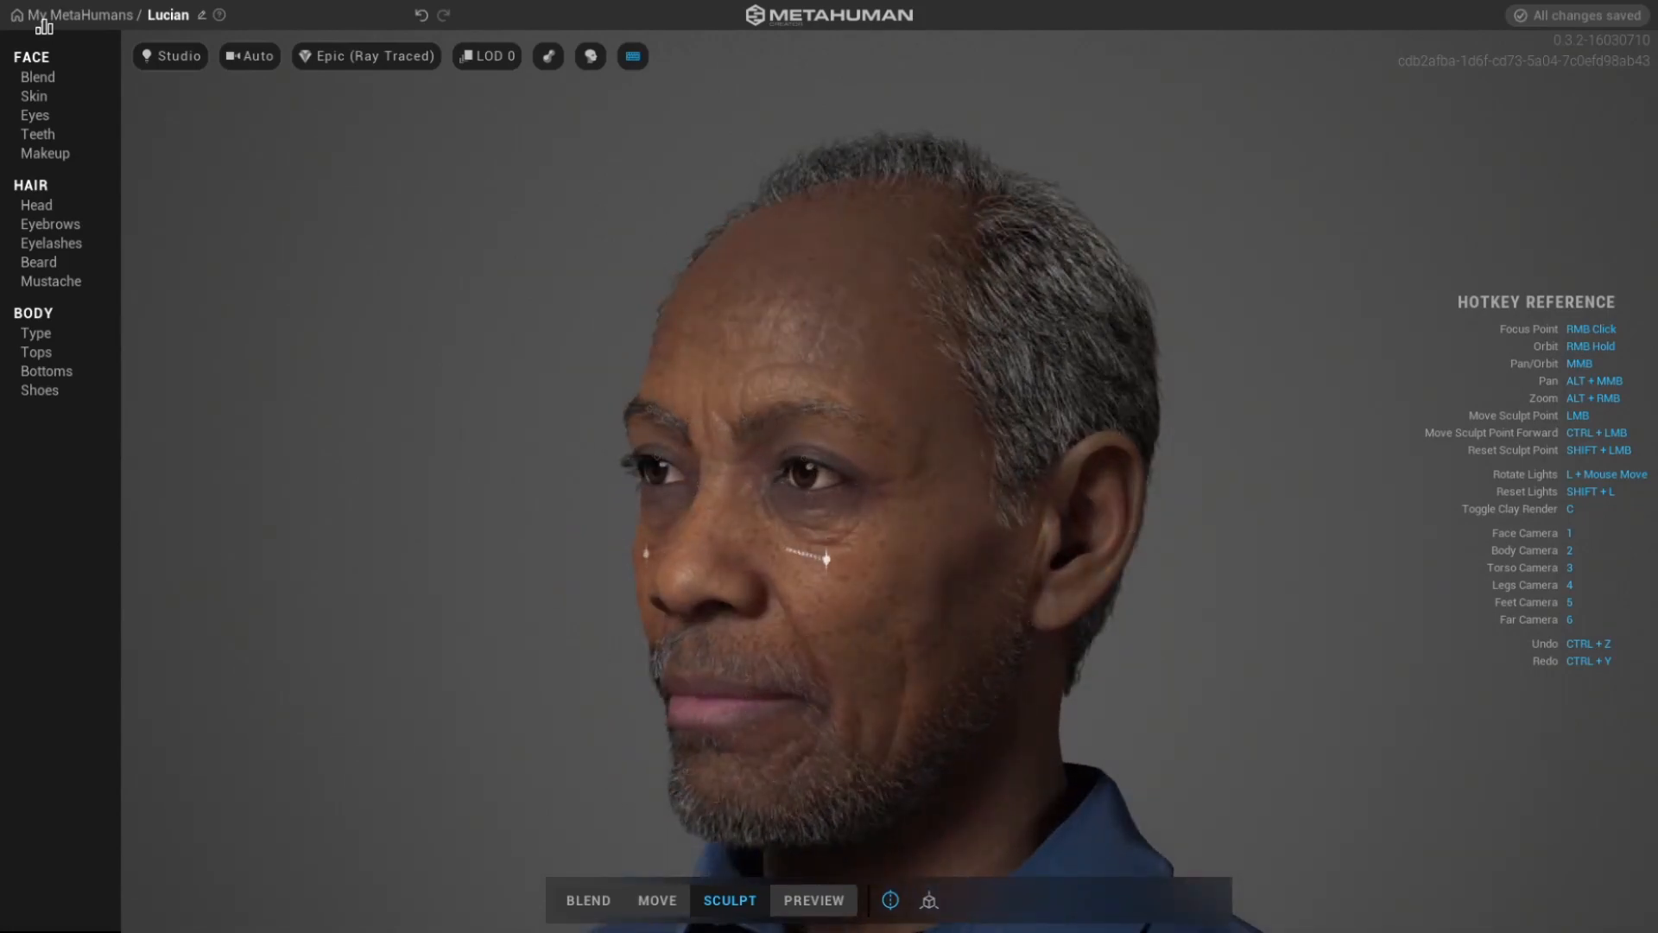
Sculpt the older man's upper eye and brow area and the cheek beside the nose, checking the face from the front.
drag(809, 463, 829, 426)
mouse_move(829, 425)
right_down()
mouse_move(1002, 425)
mouse_move(658, 432)
right_up()
drag(659, 442, 595, 421)
drag(670, 513, 657, 542)
mouse_move(657, 543)
right_down()
mouse_move(821, 543)
mouse_move(1037, 585)
mouse_move(1036, 533)
right_up()
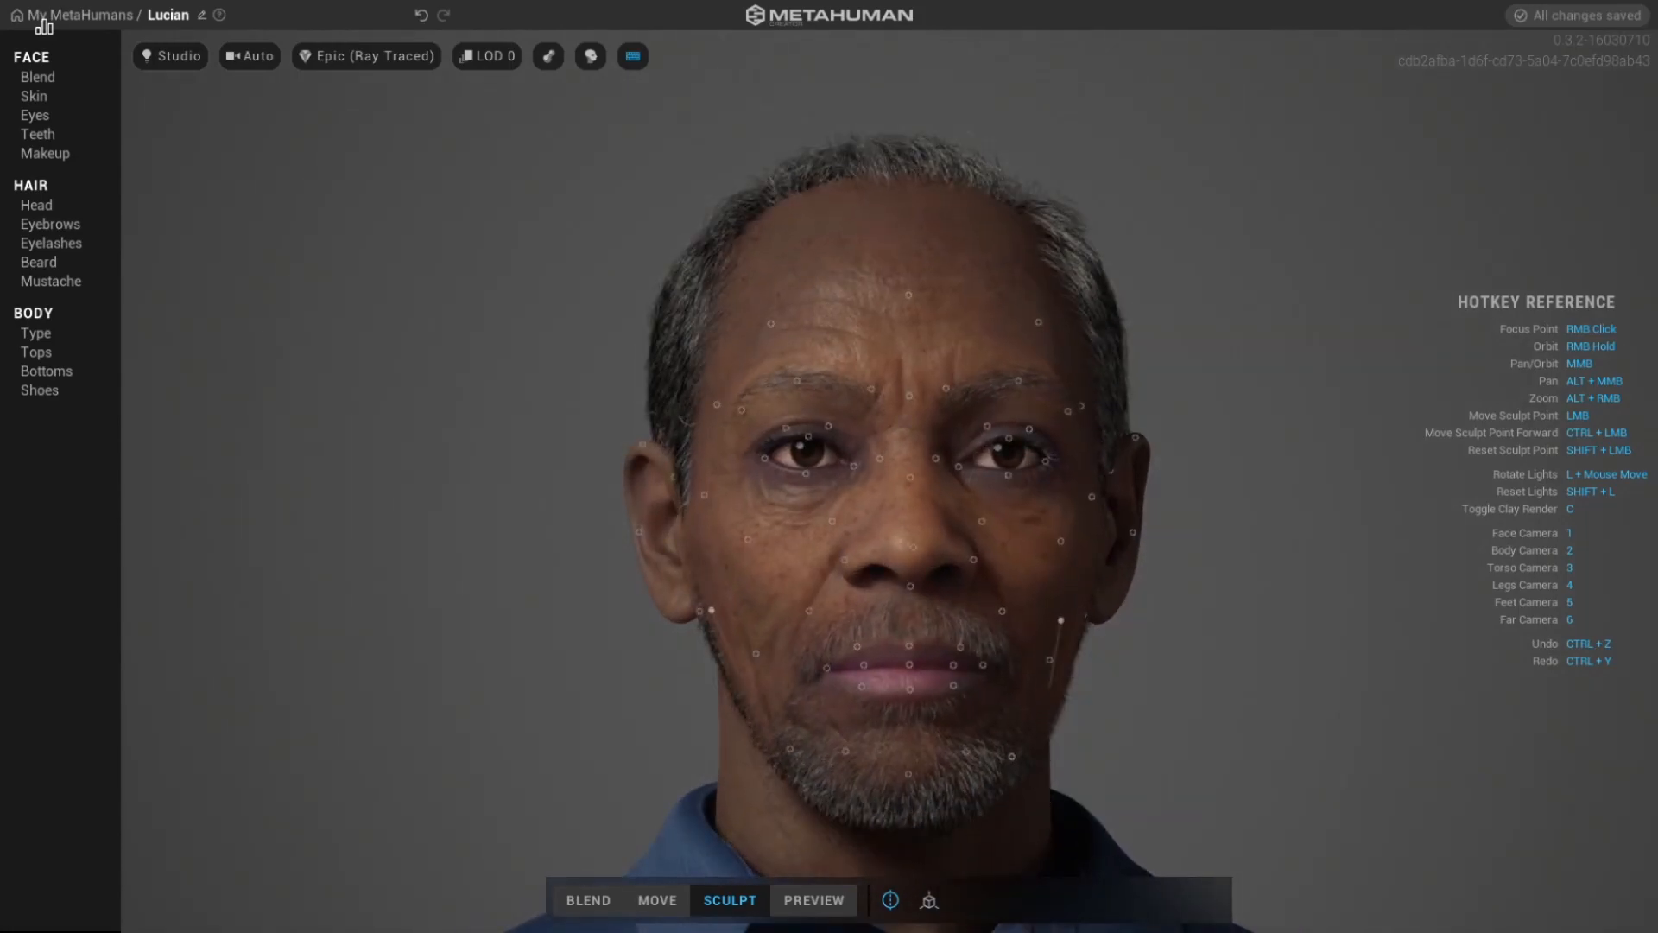
key(1)
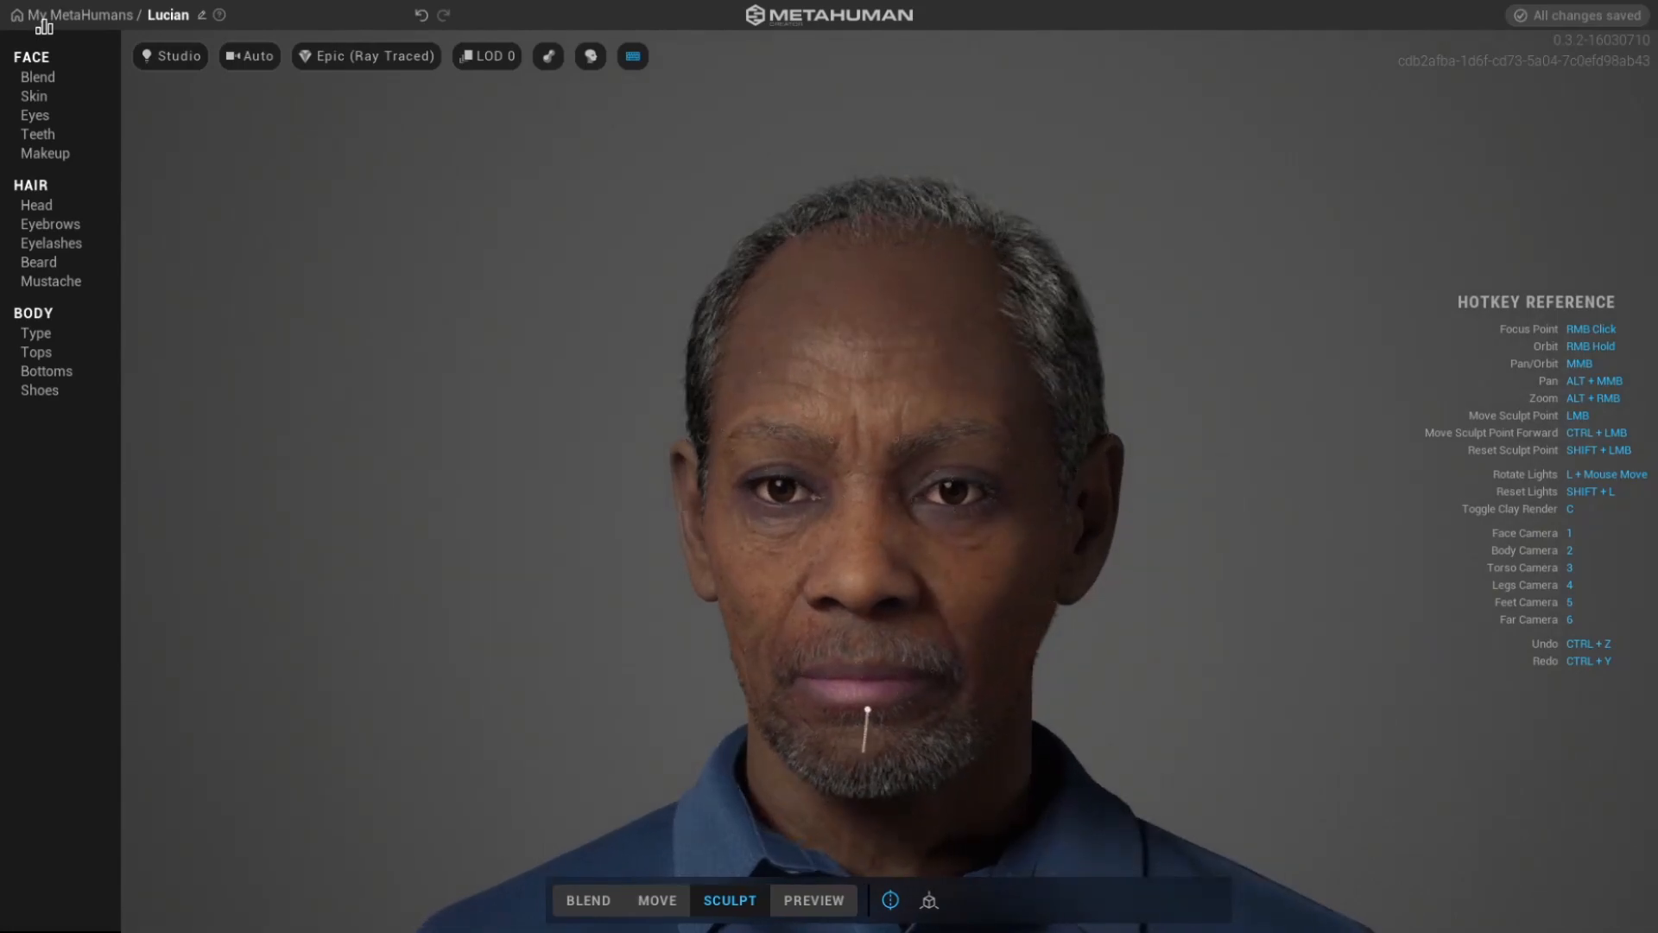
right_drag(1037, 533, 830, 533)
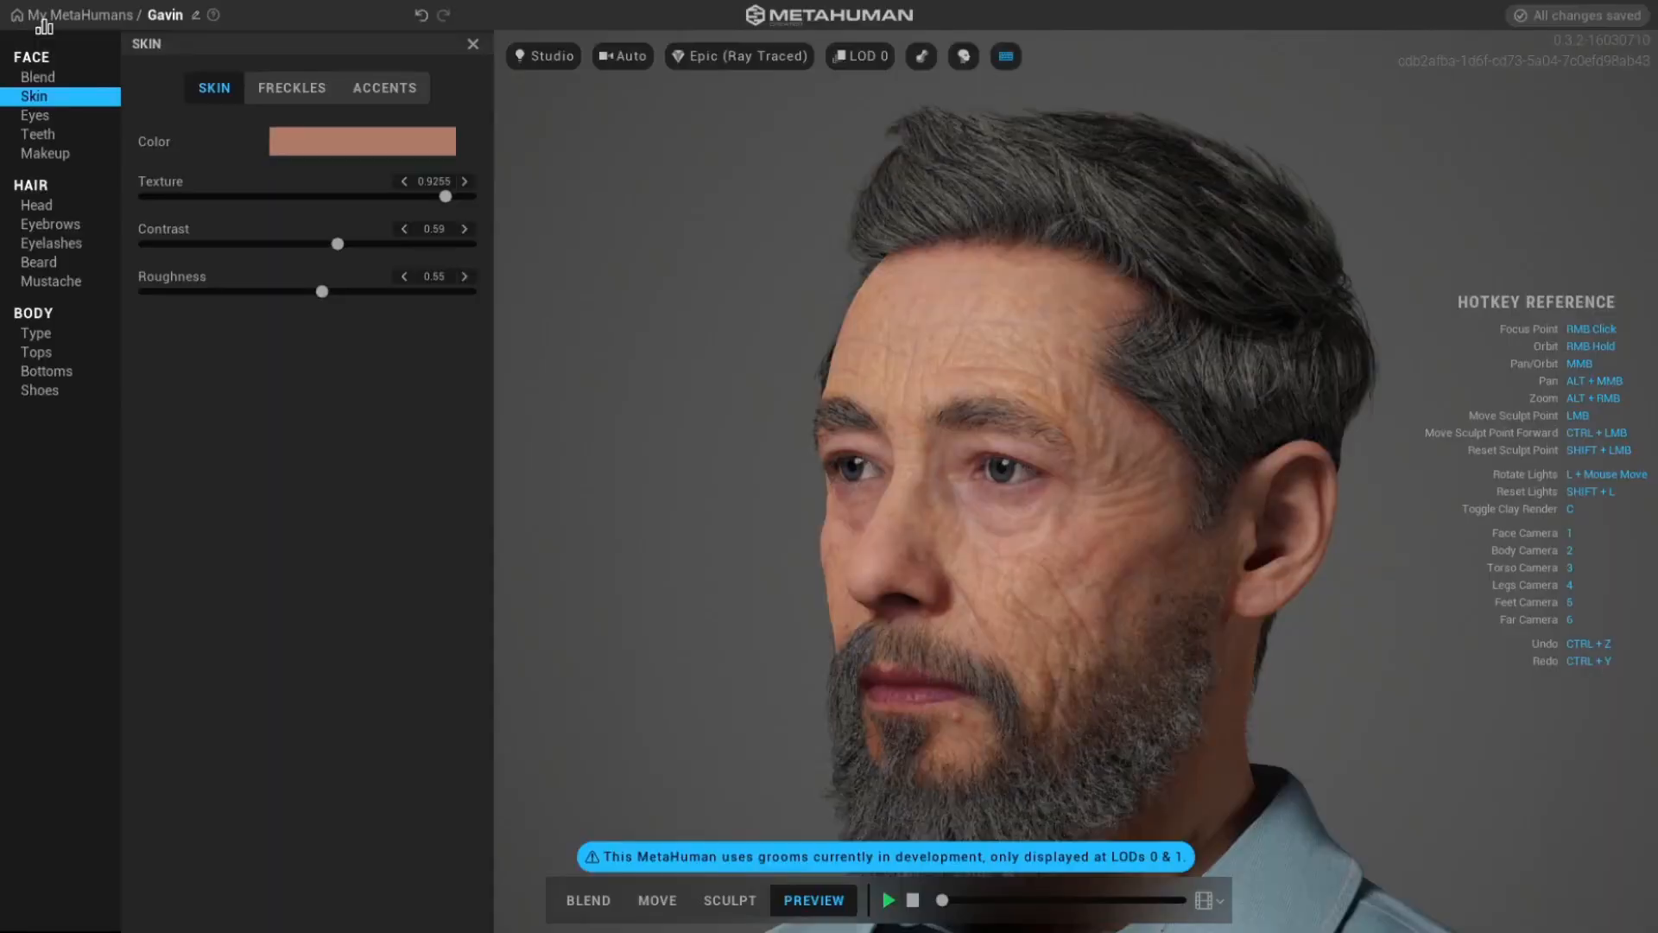
Adjust the grey-bearded man's skin roughness, and set the dark-haired woman's skin texture to 1.0000.
mouse_move(469, 297)
mouse_down()
mouse_move(488, 270)
mouse_move(515, 282)
mouse_move(418, 285)
mouse_move(447, 286)
mouse_up()
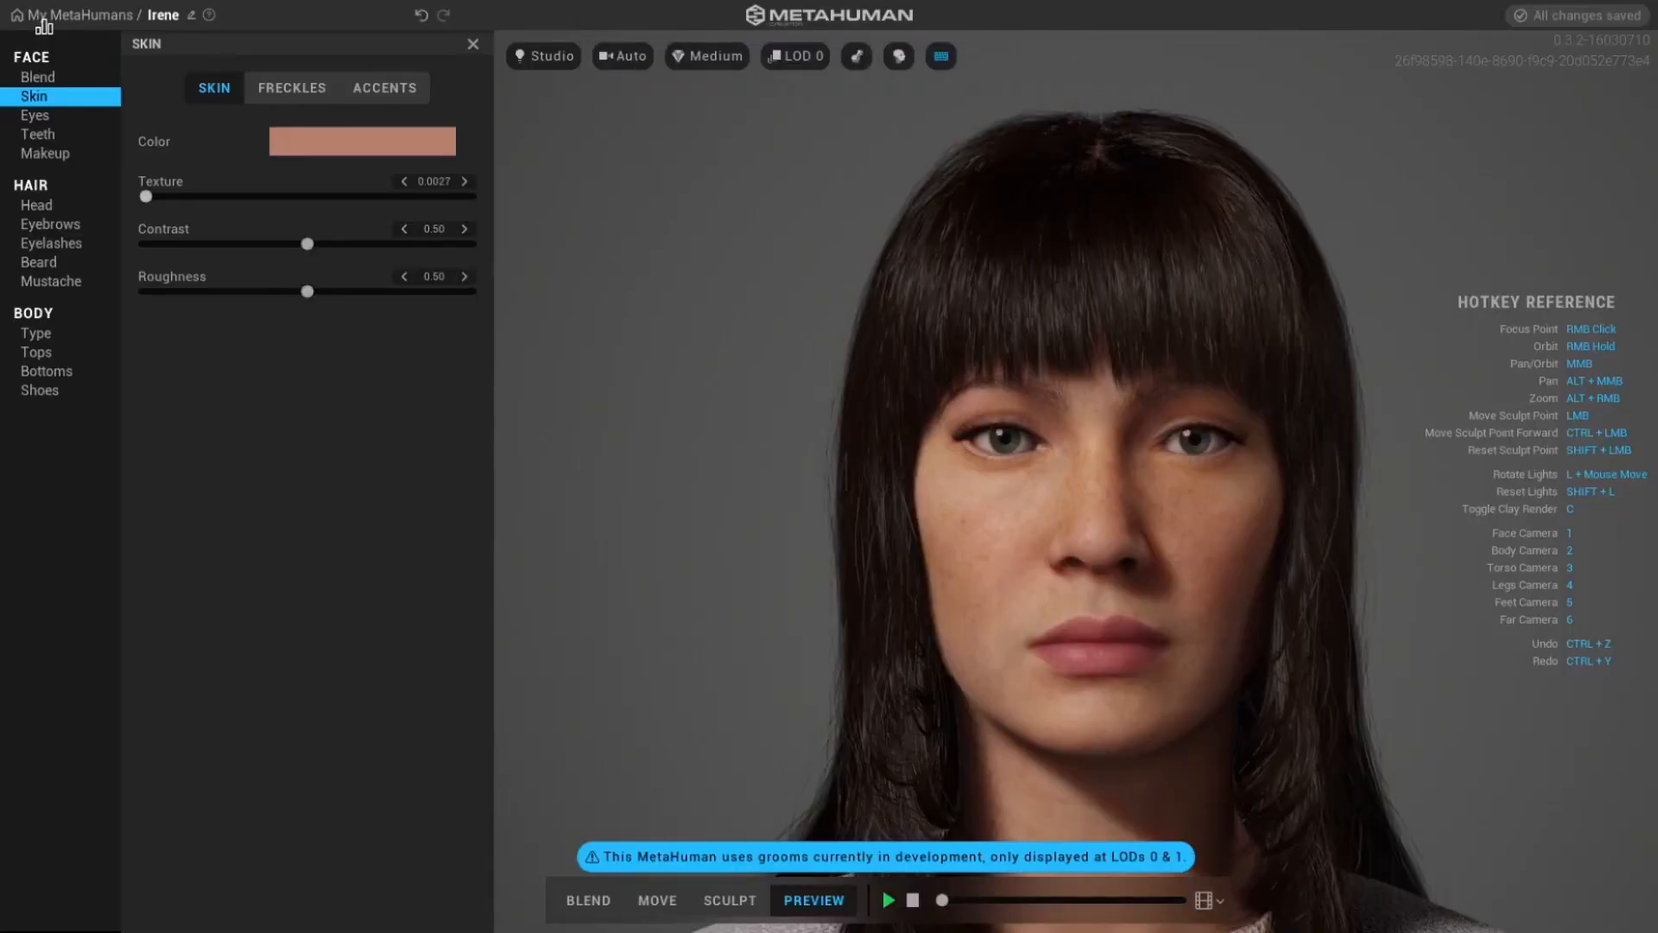
drag(169, 196, 470, 196)
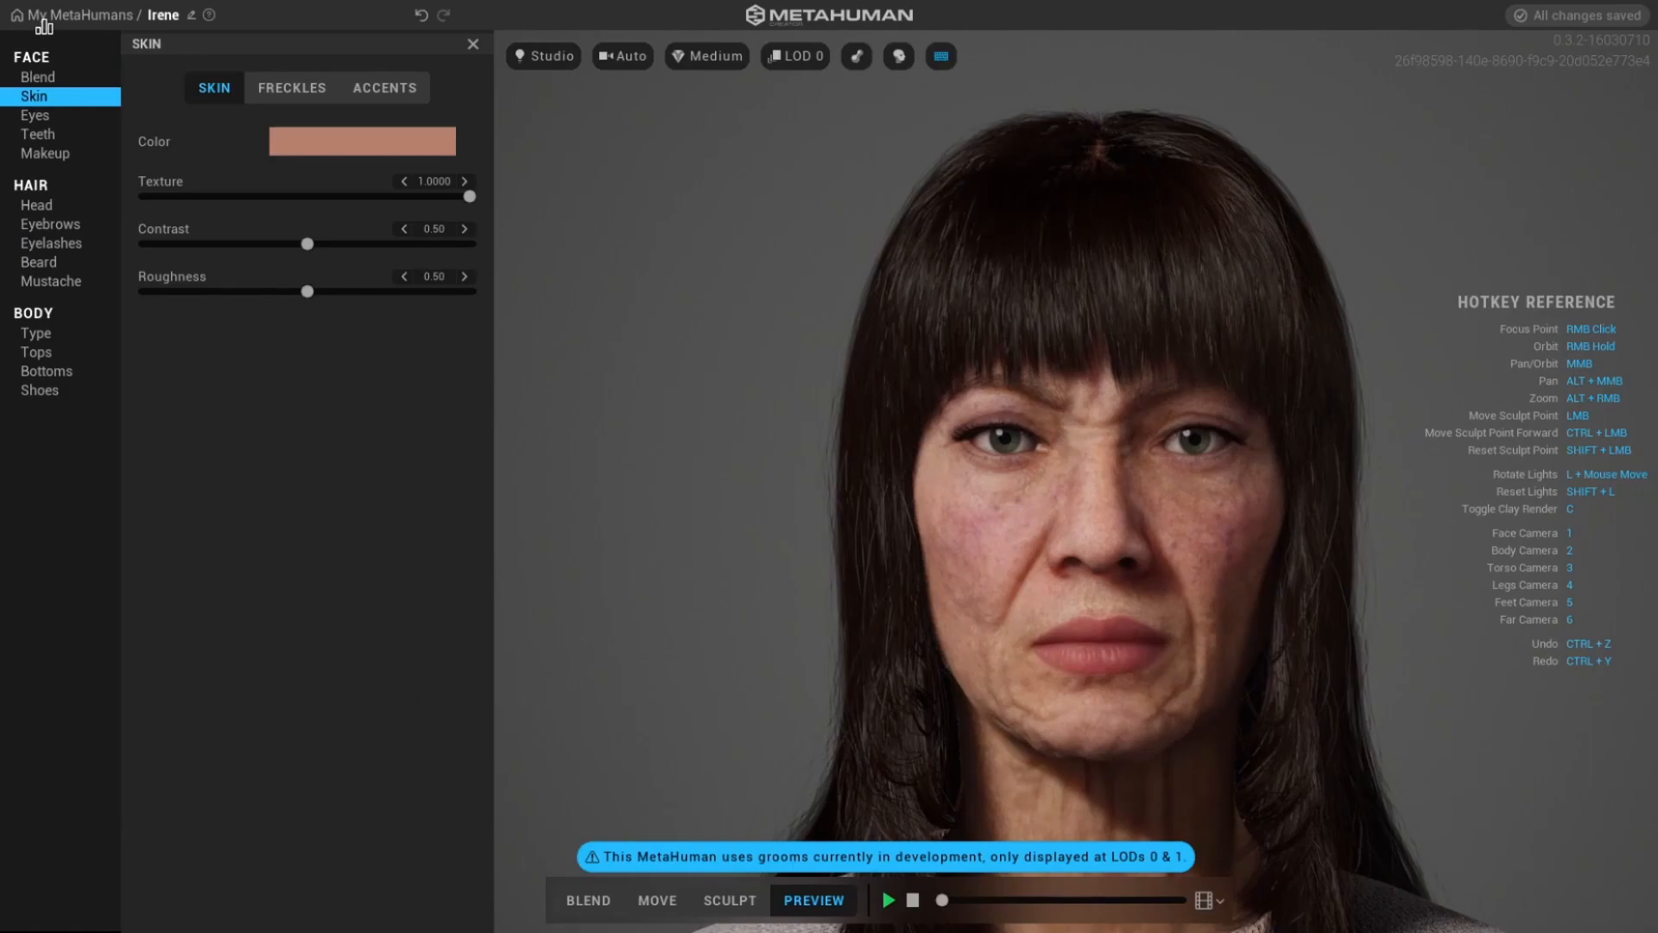
Open the preview animation choices and give the dark-haired woman the sweater top.
click(1208, 900)
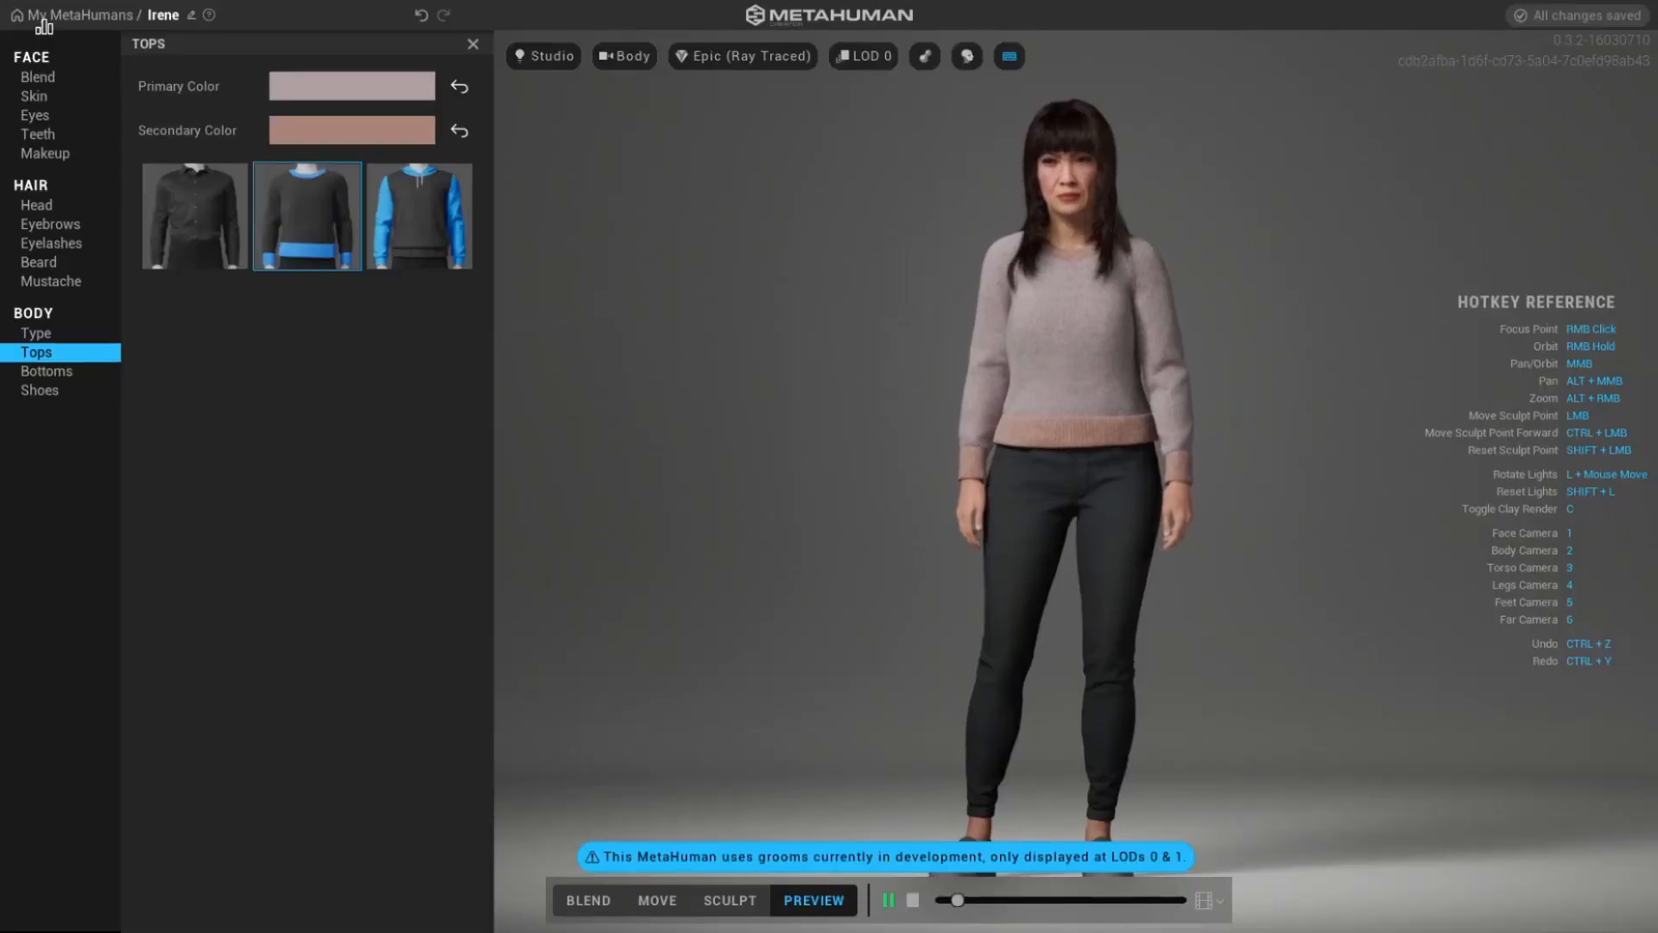
click(328, 215)
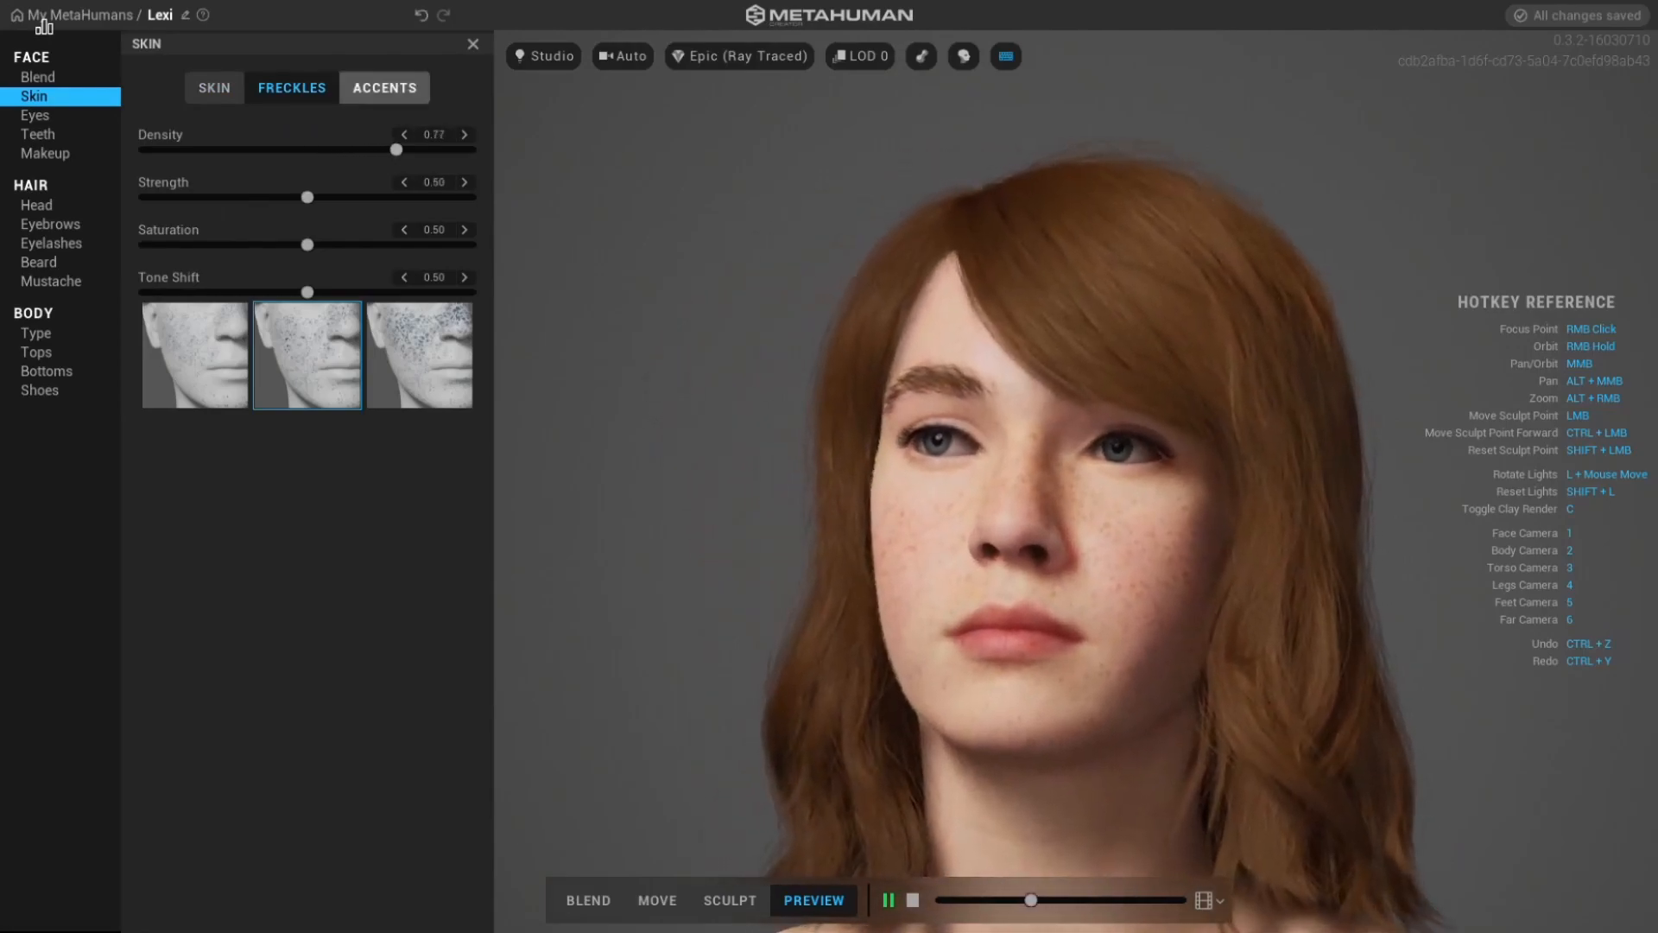
Adjust the skin accents on several face regions of the red-haired woman.
click(385, 87)
drag(364, 400, 429, 400)
click(314, 266)
drag(328, 399, 422, 400)
click(350, 243)
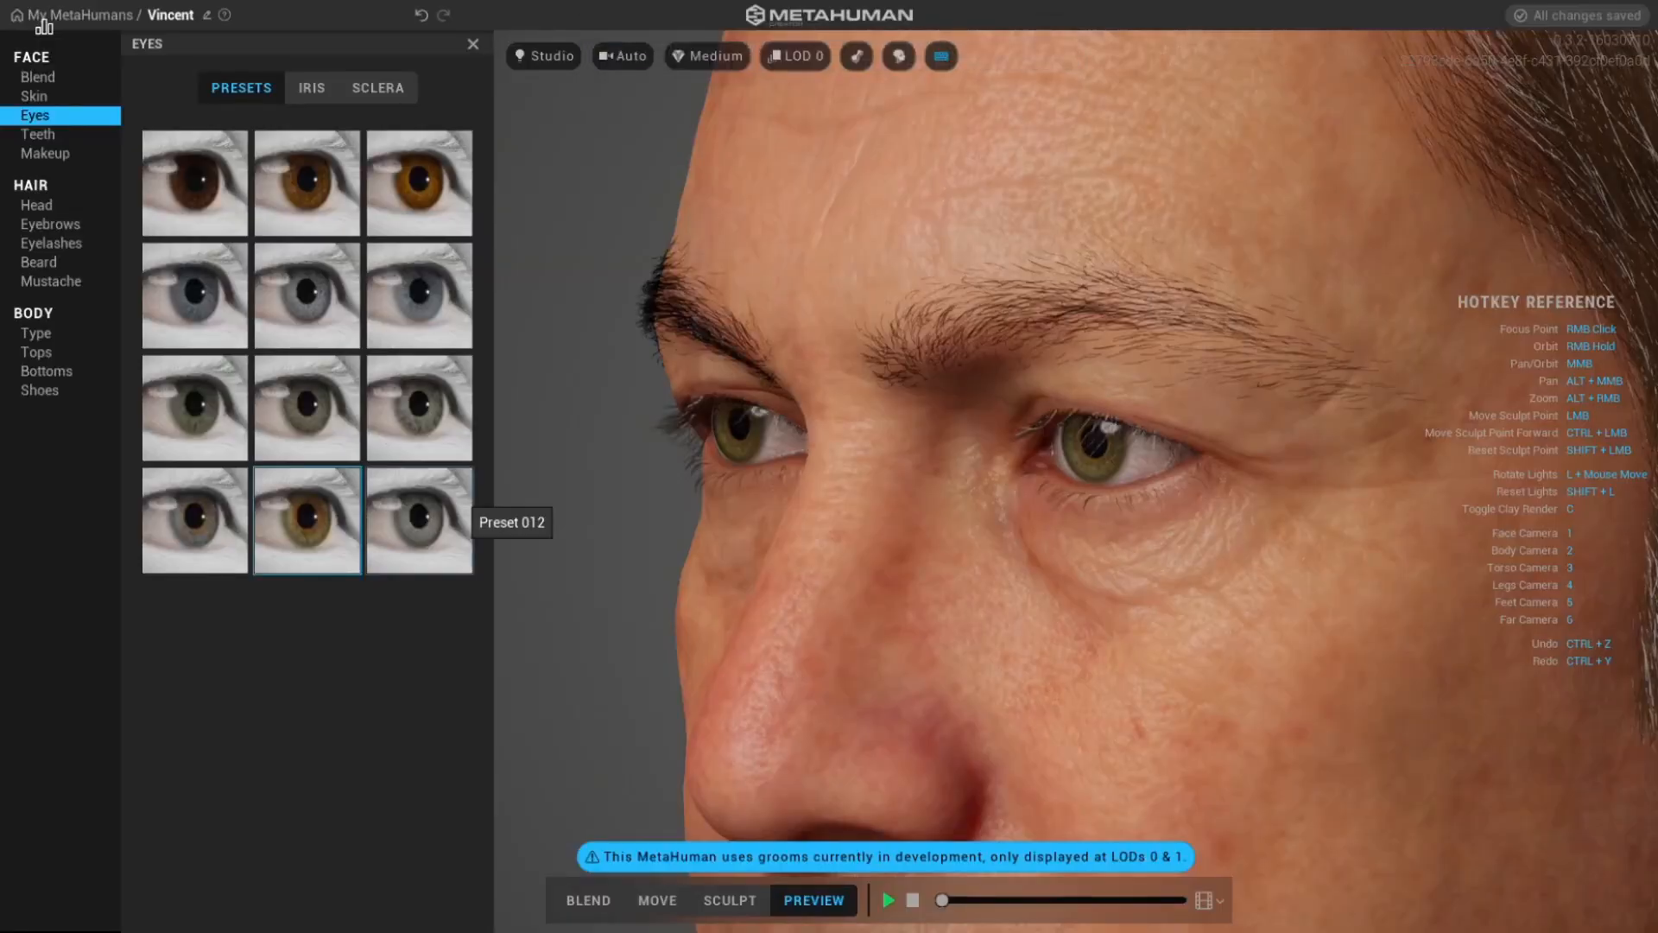
Apply the grey-blue eye preset with the brown centre, and open its iris and sclera settings.
click(197, 522)
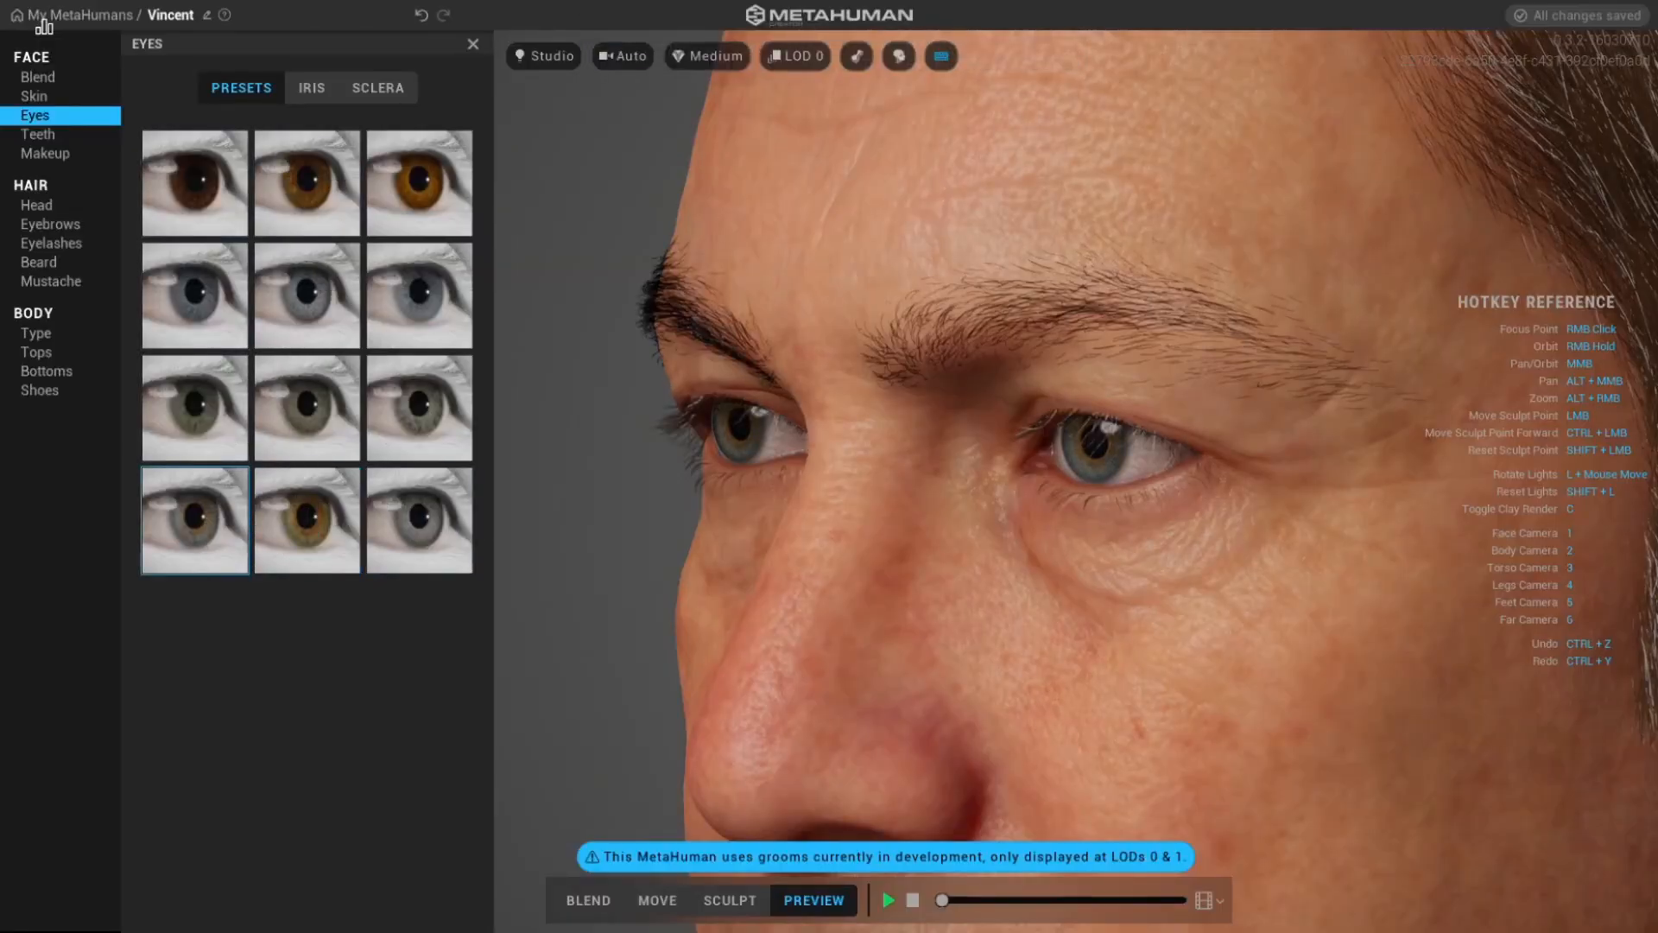
click(312, 87)
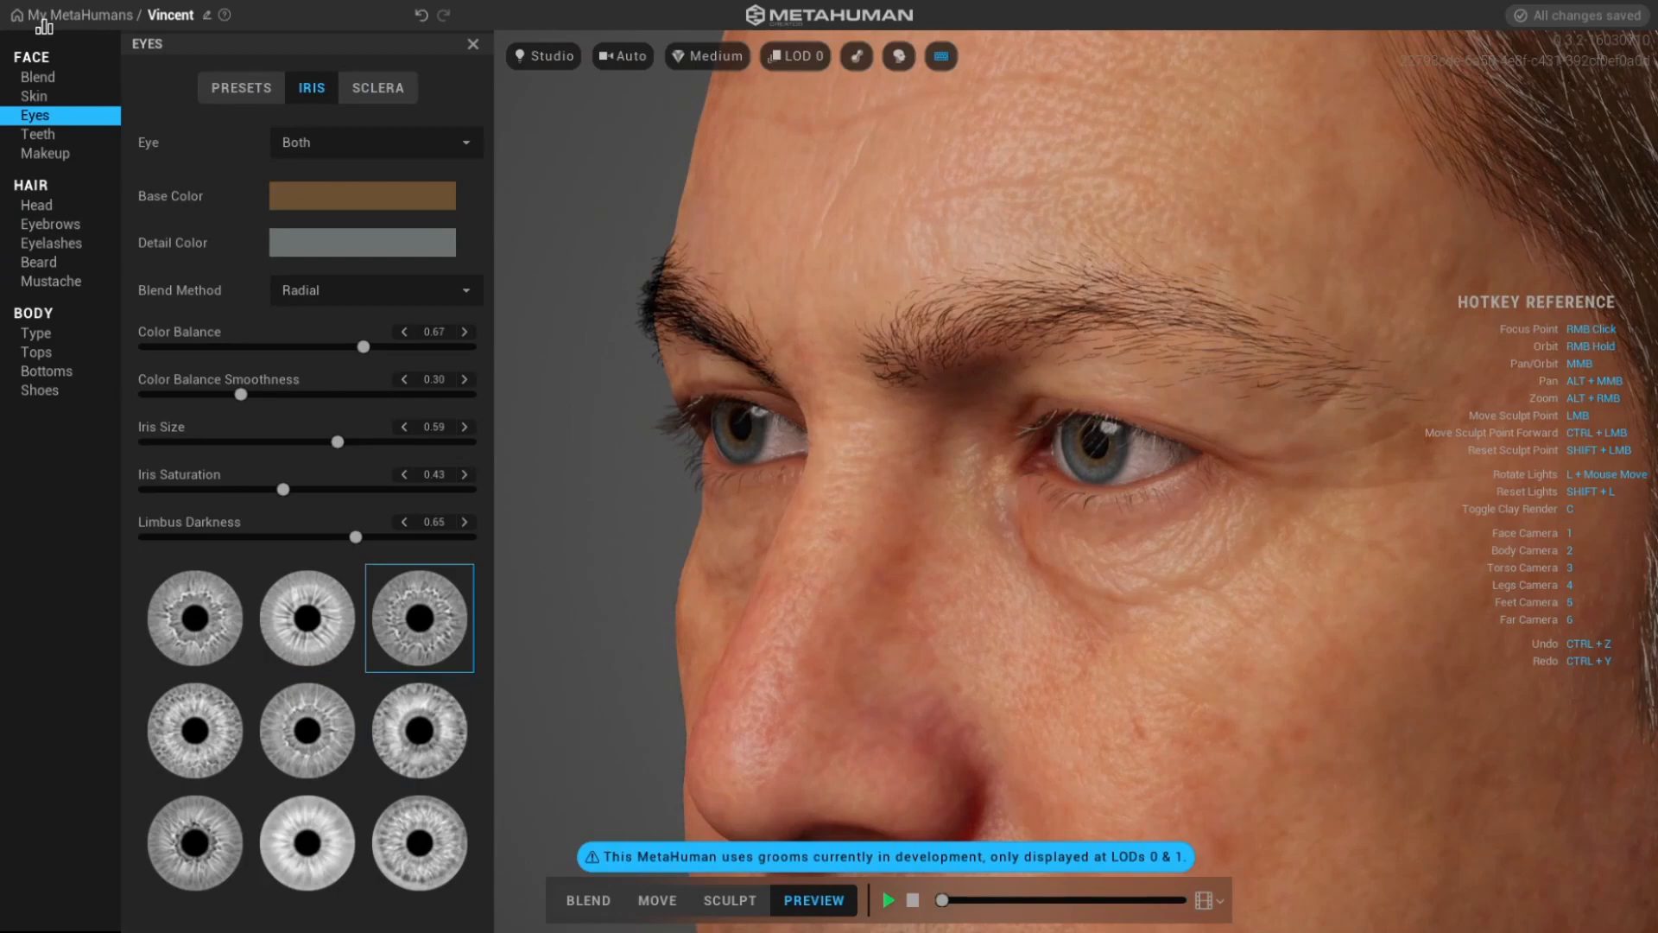
click(377, 87)
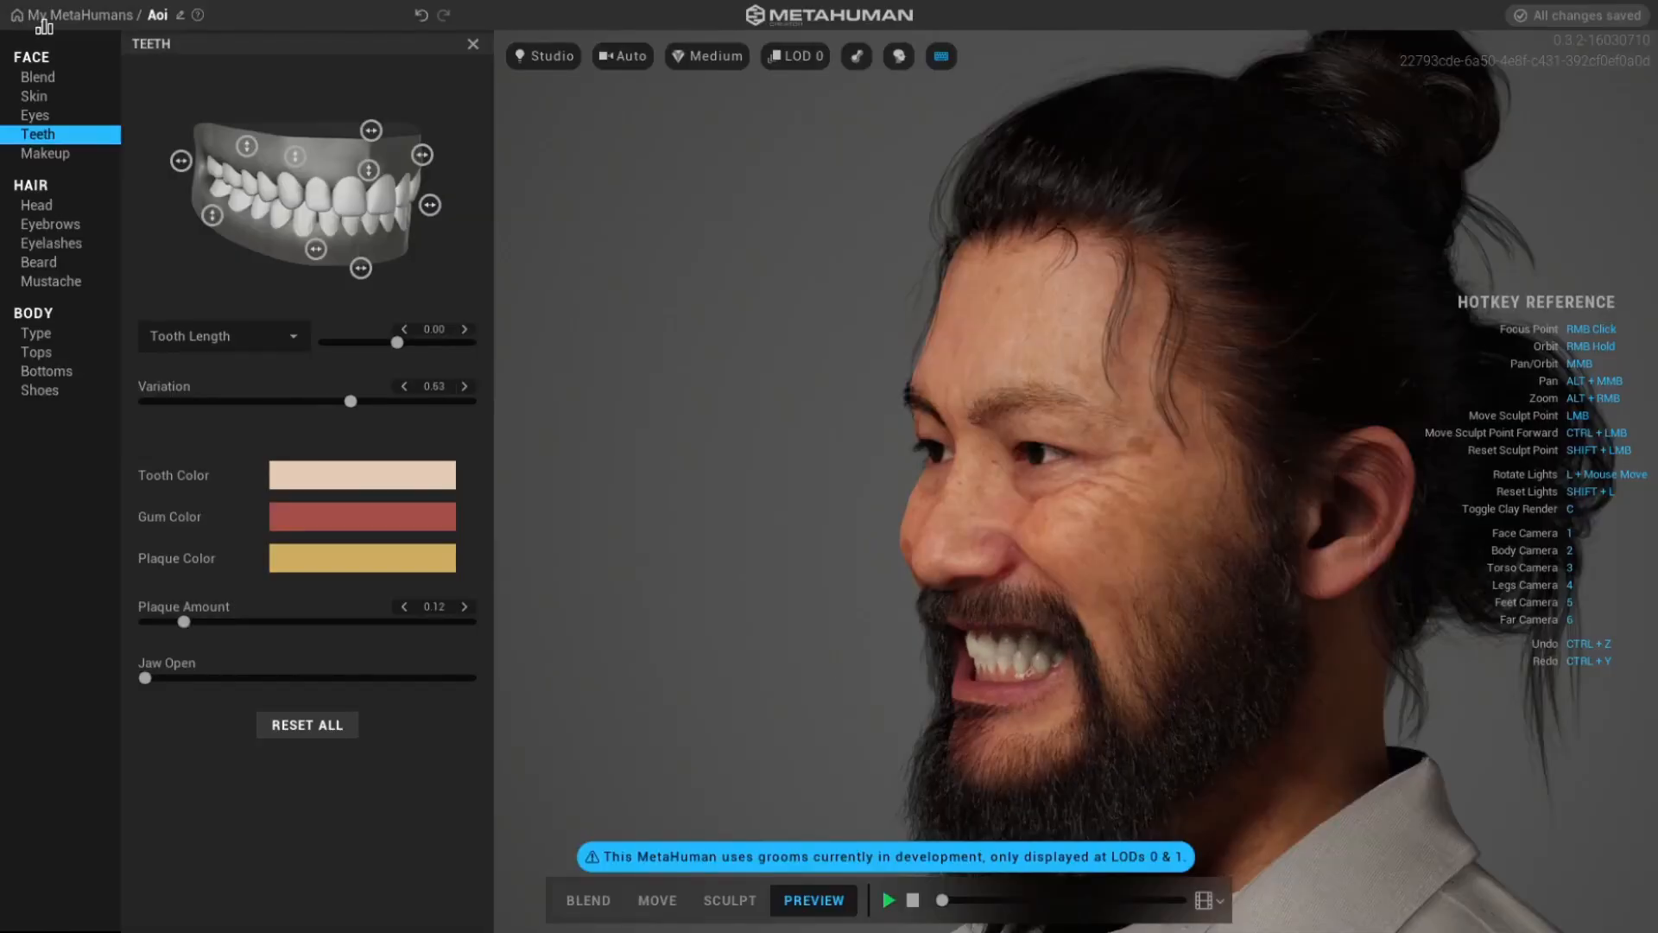
Pick a yellower tooth colour for the bearded man.
click(362, 475)
click(385, 564)
click(362, 475)
Pick a pinker gum colour and a new yellow plaque colour for the bearded man's teeth.
click(362, 516)
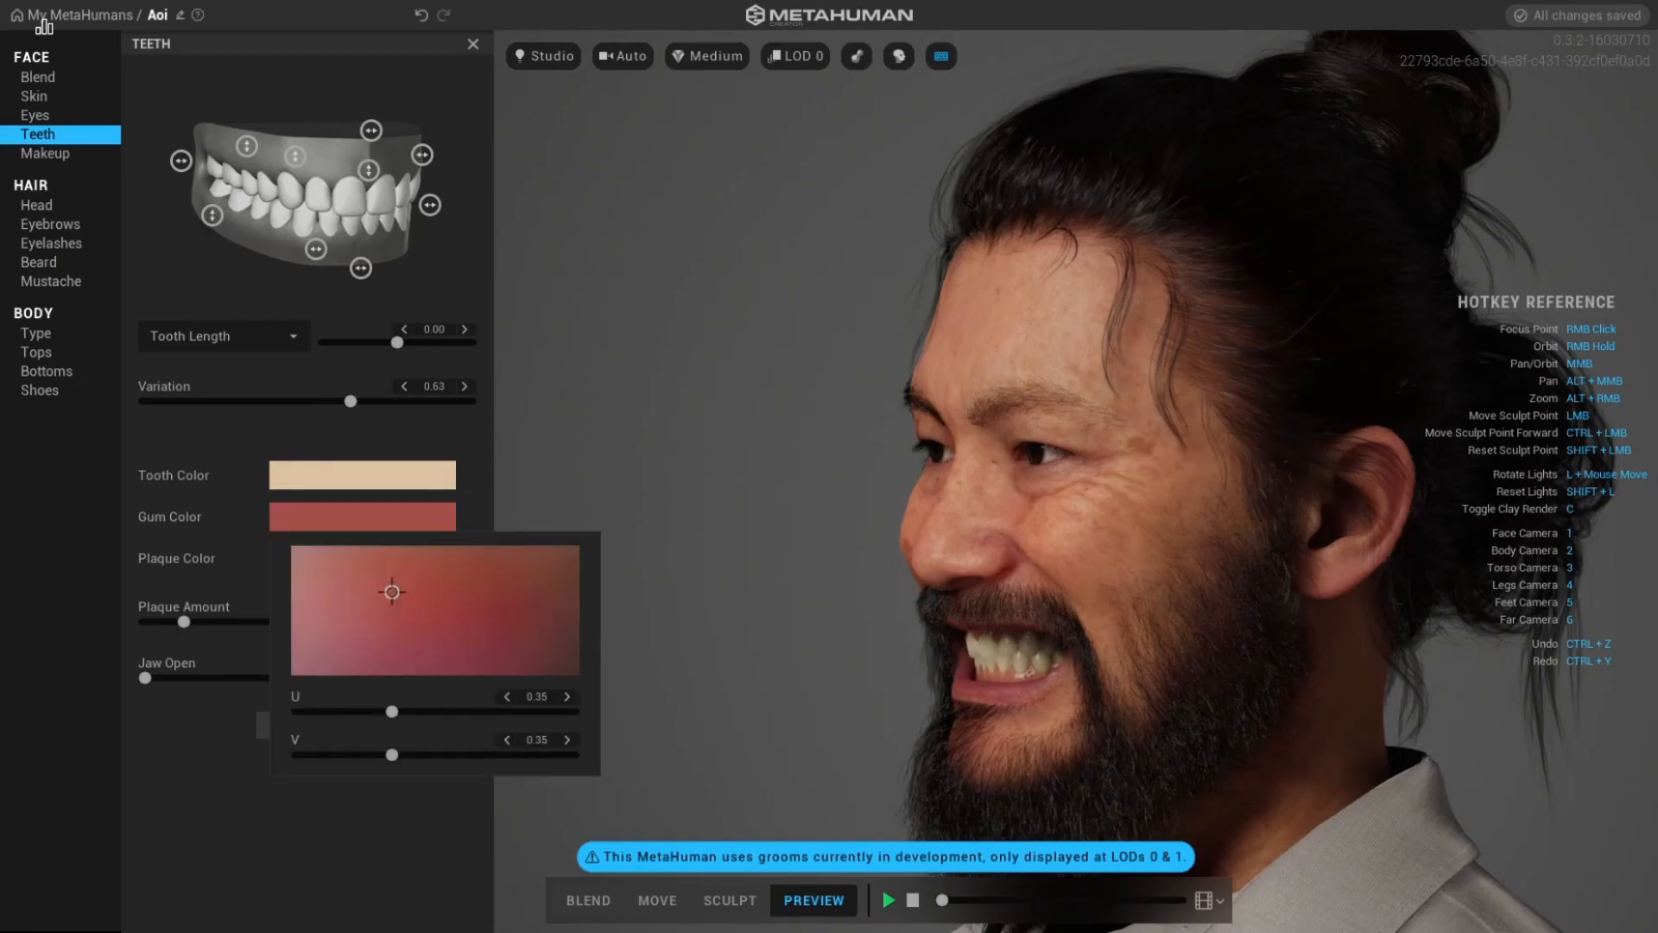
click(362, 517)
click(362, 558)
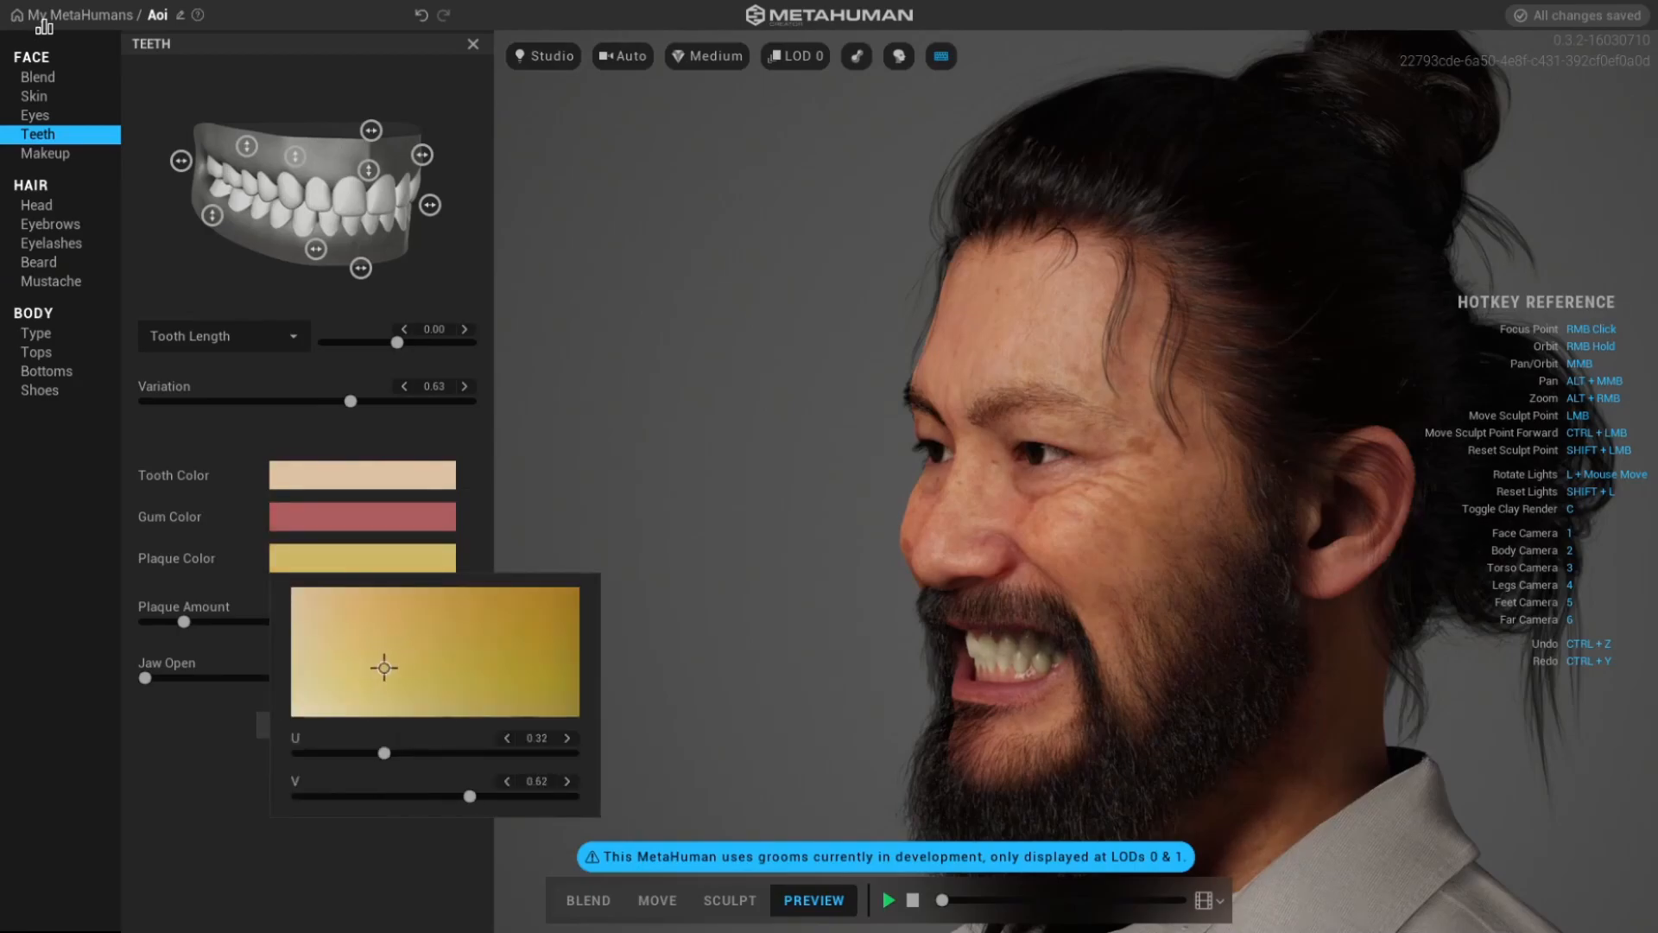
click(413, 661)
click(362, 558)
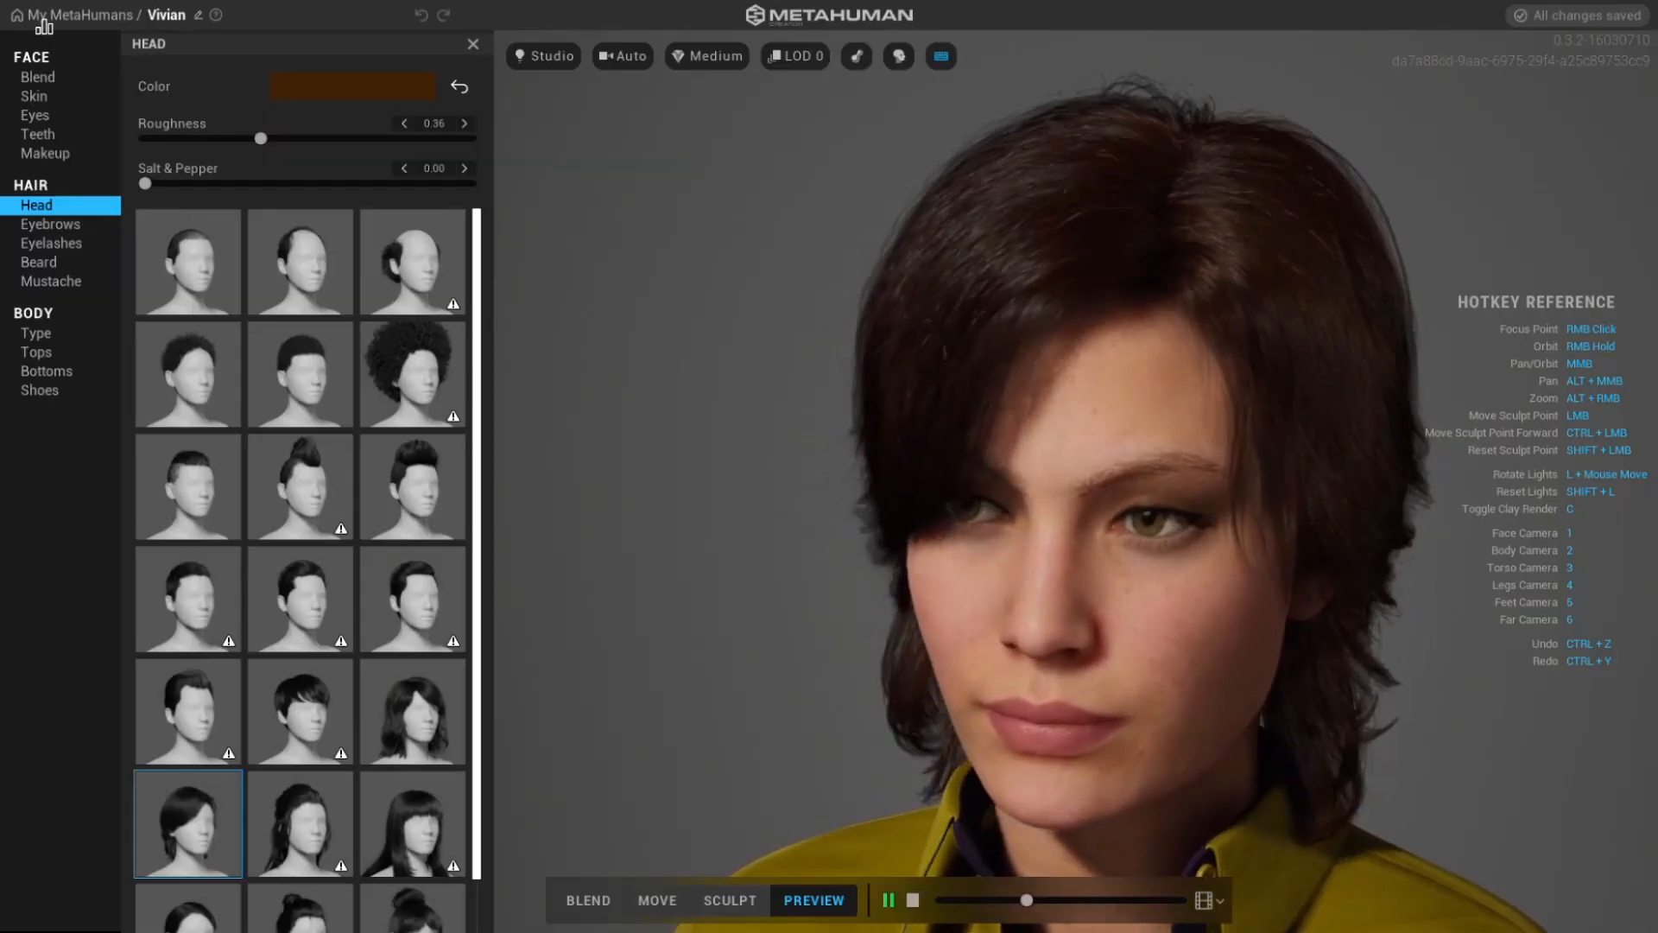
Look through the eyebrow, beard and mustache options and the list of head hairstyles.
click(50, 224)
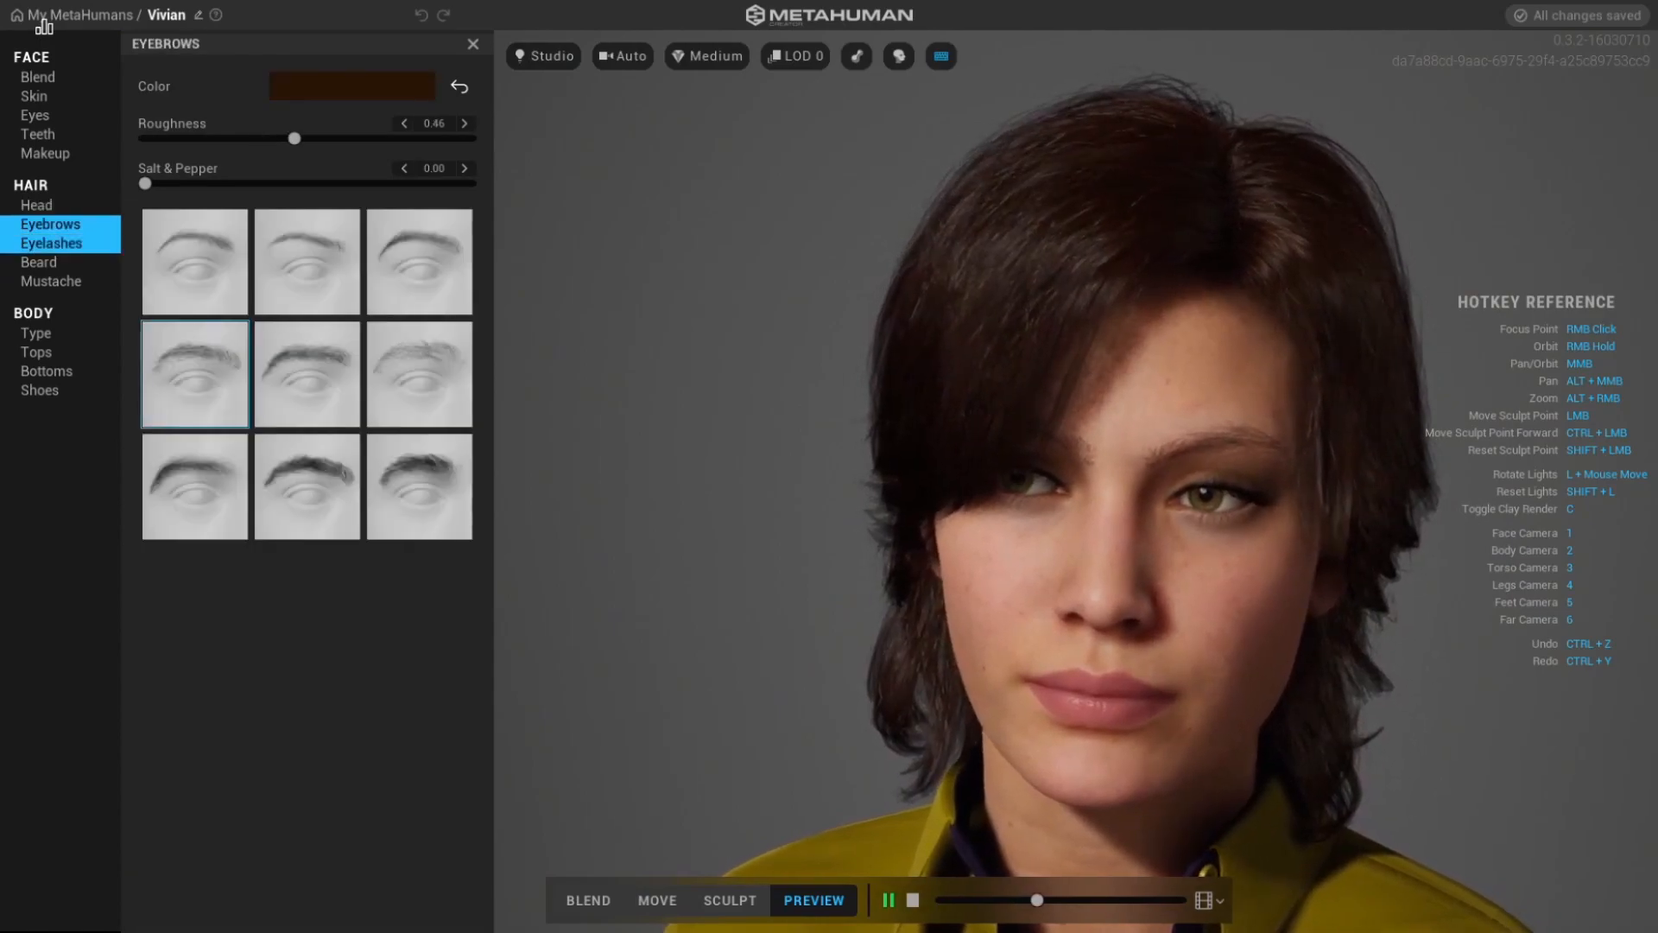
click(39, 262)
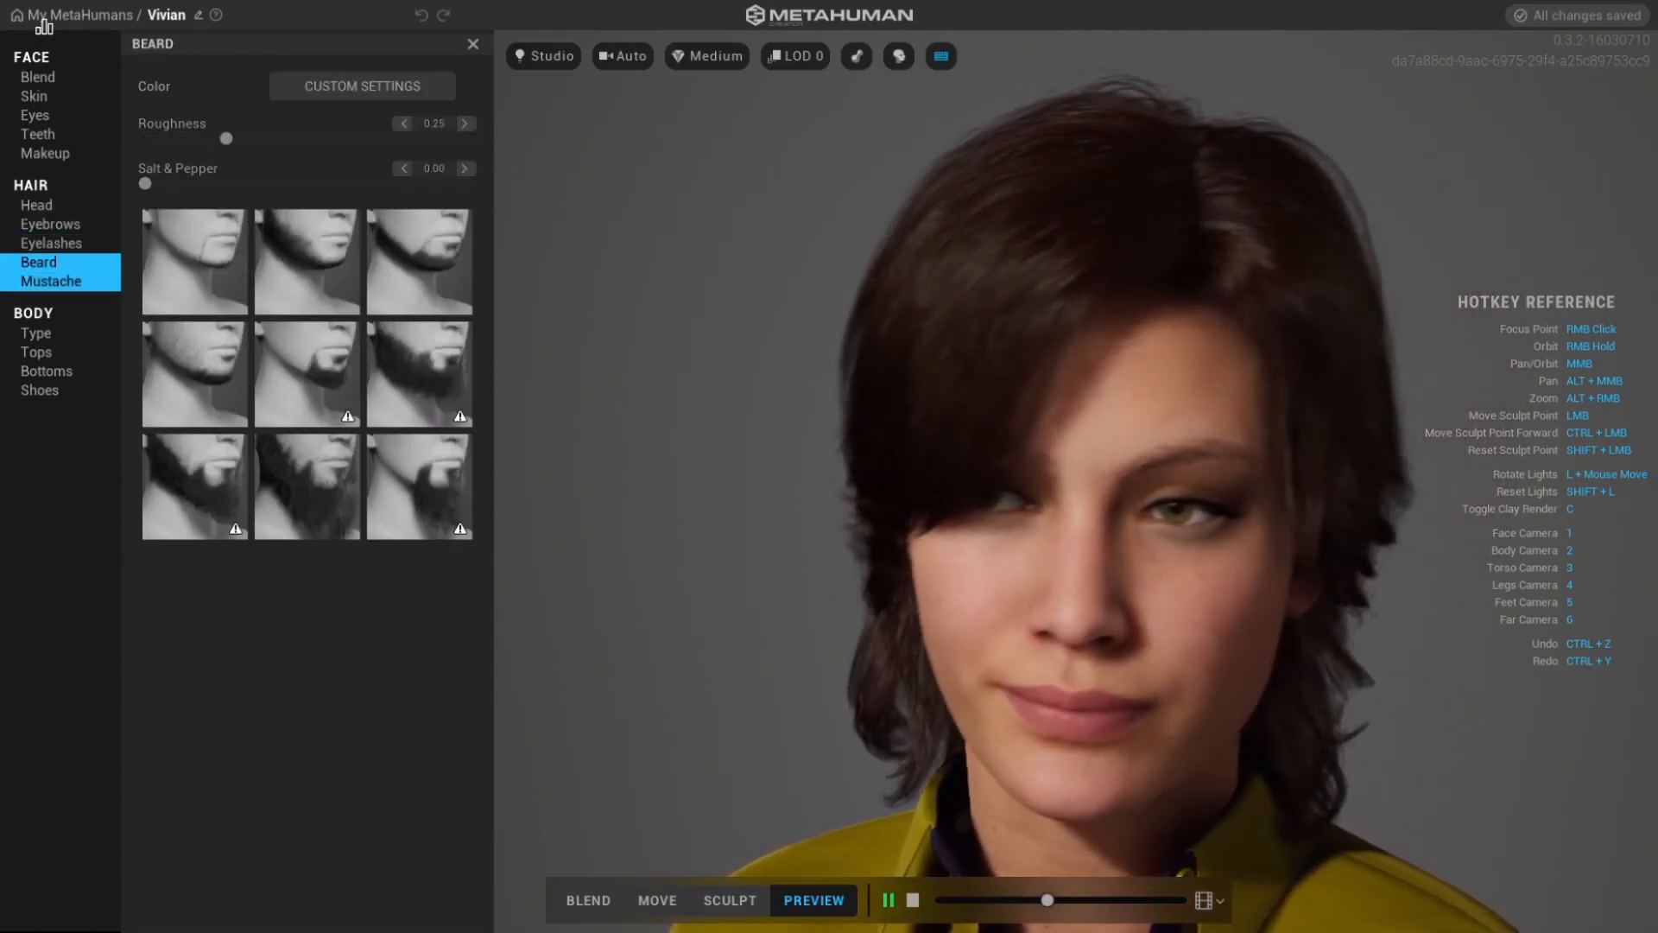
click(51, 281)
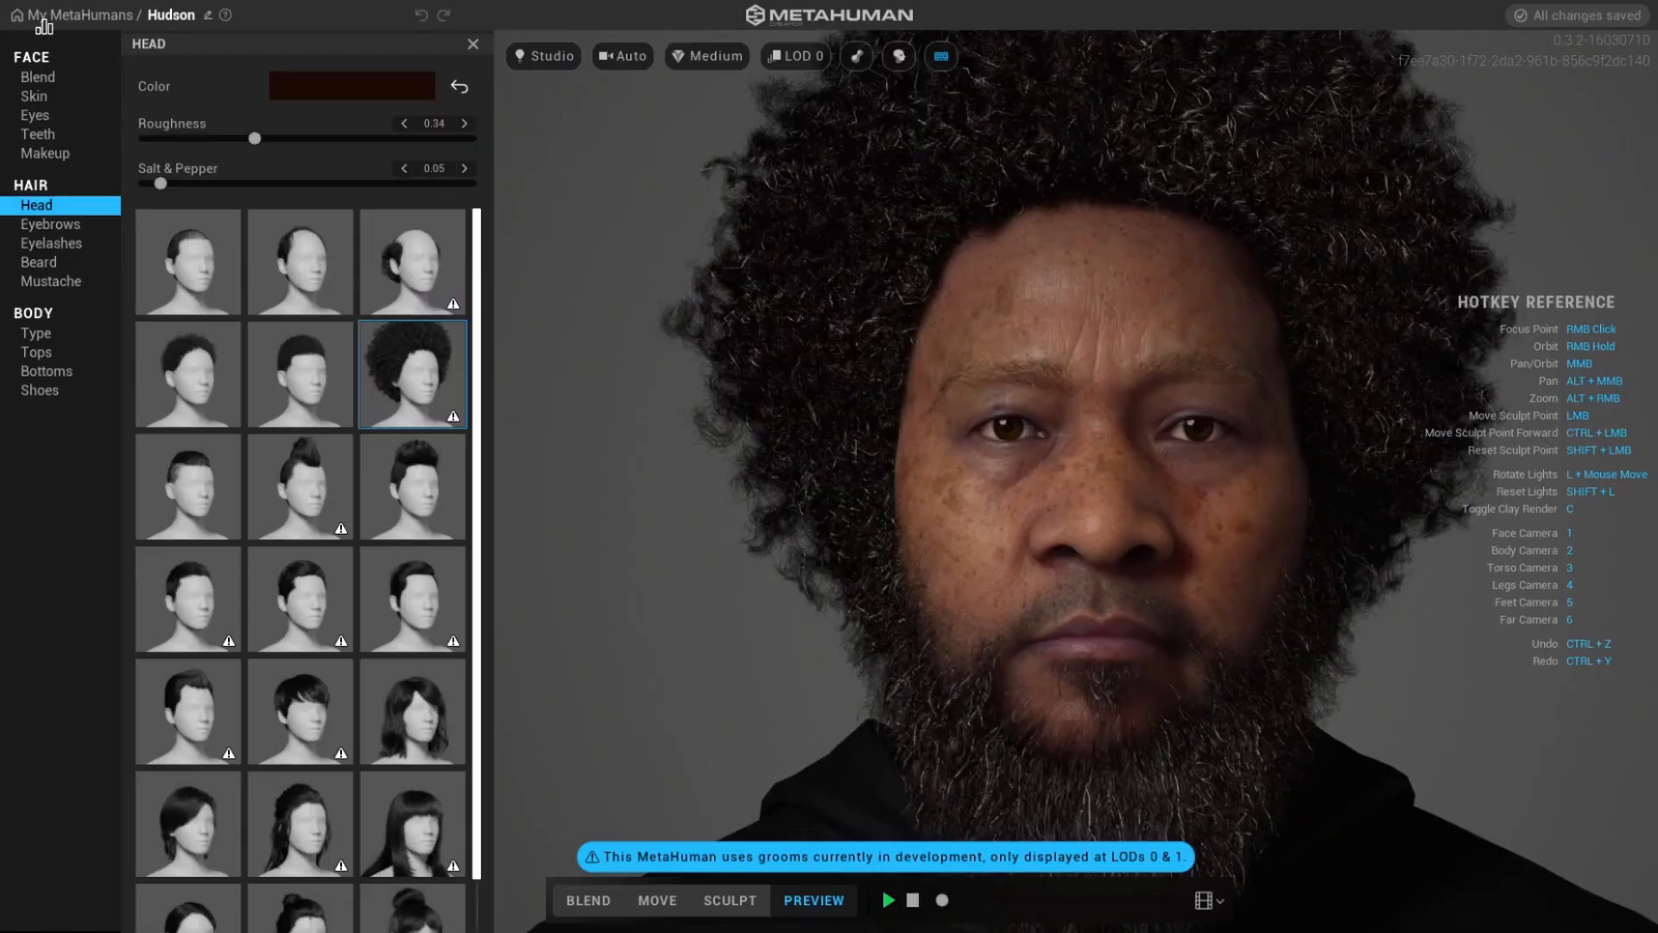
scroll(302, 561, down, 1)
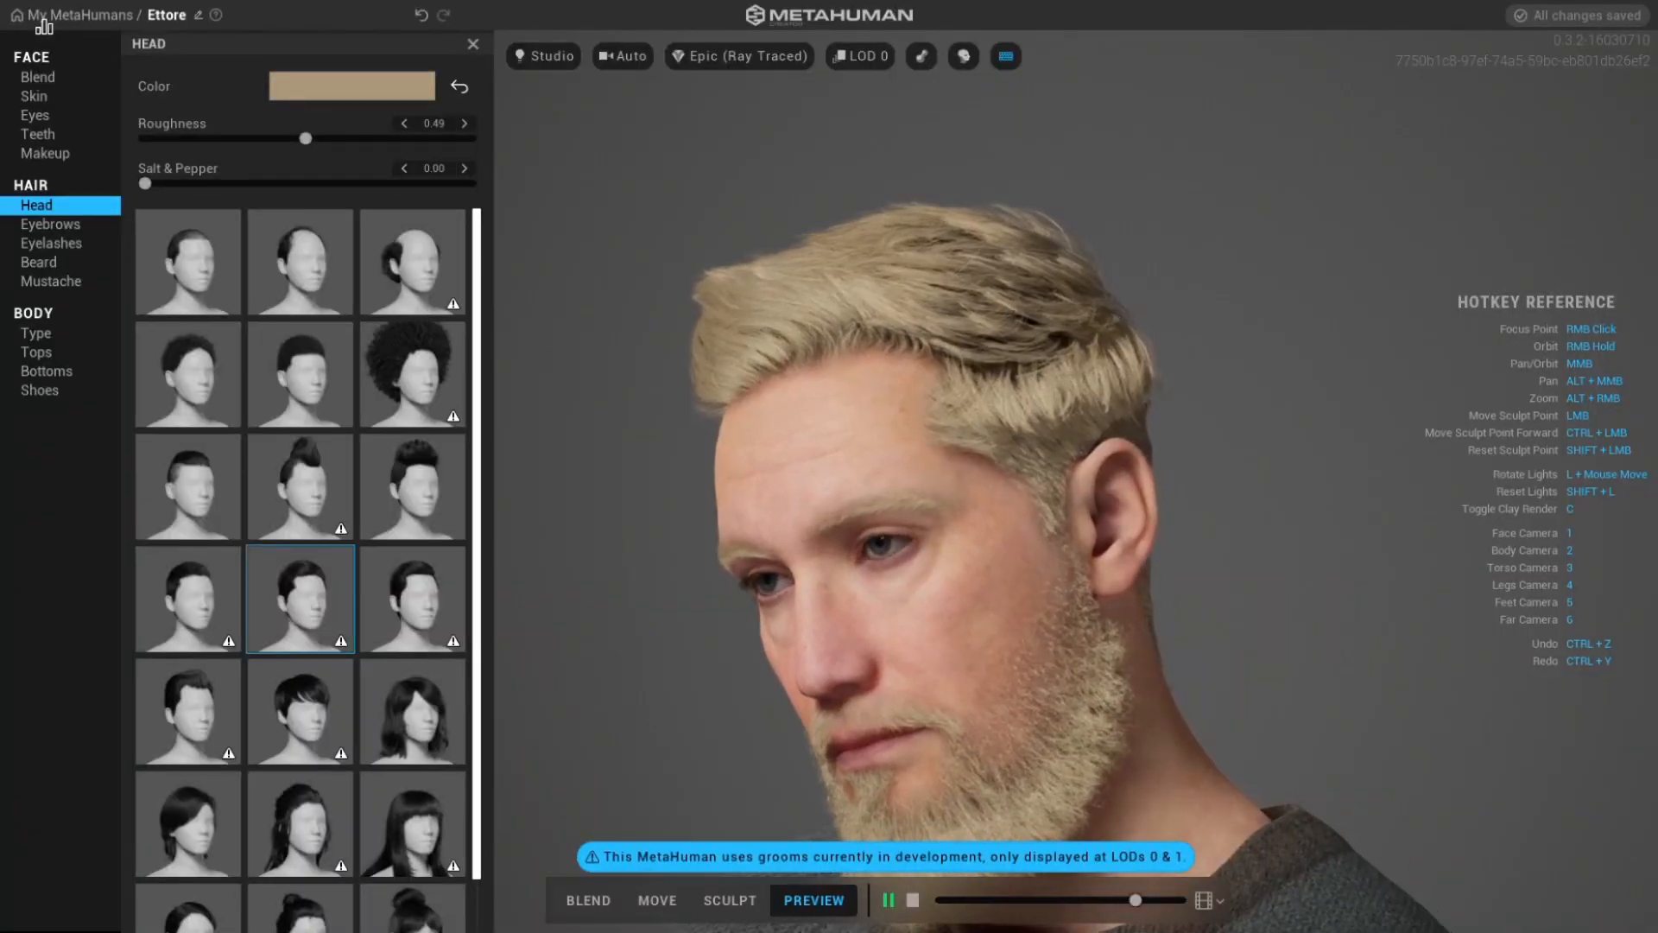
Set the blond man's hair colour to melanin 0.16 and redness 1.00, and increase its Salt & Pepper amount.
click(353, 85)
drag(303, 114, 337, 246)
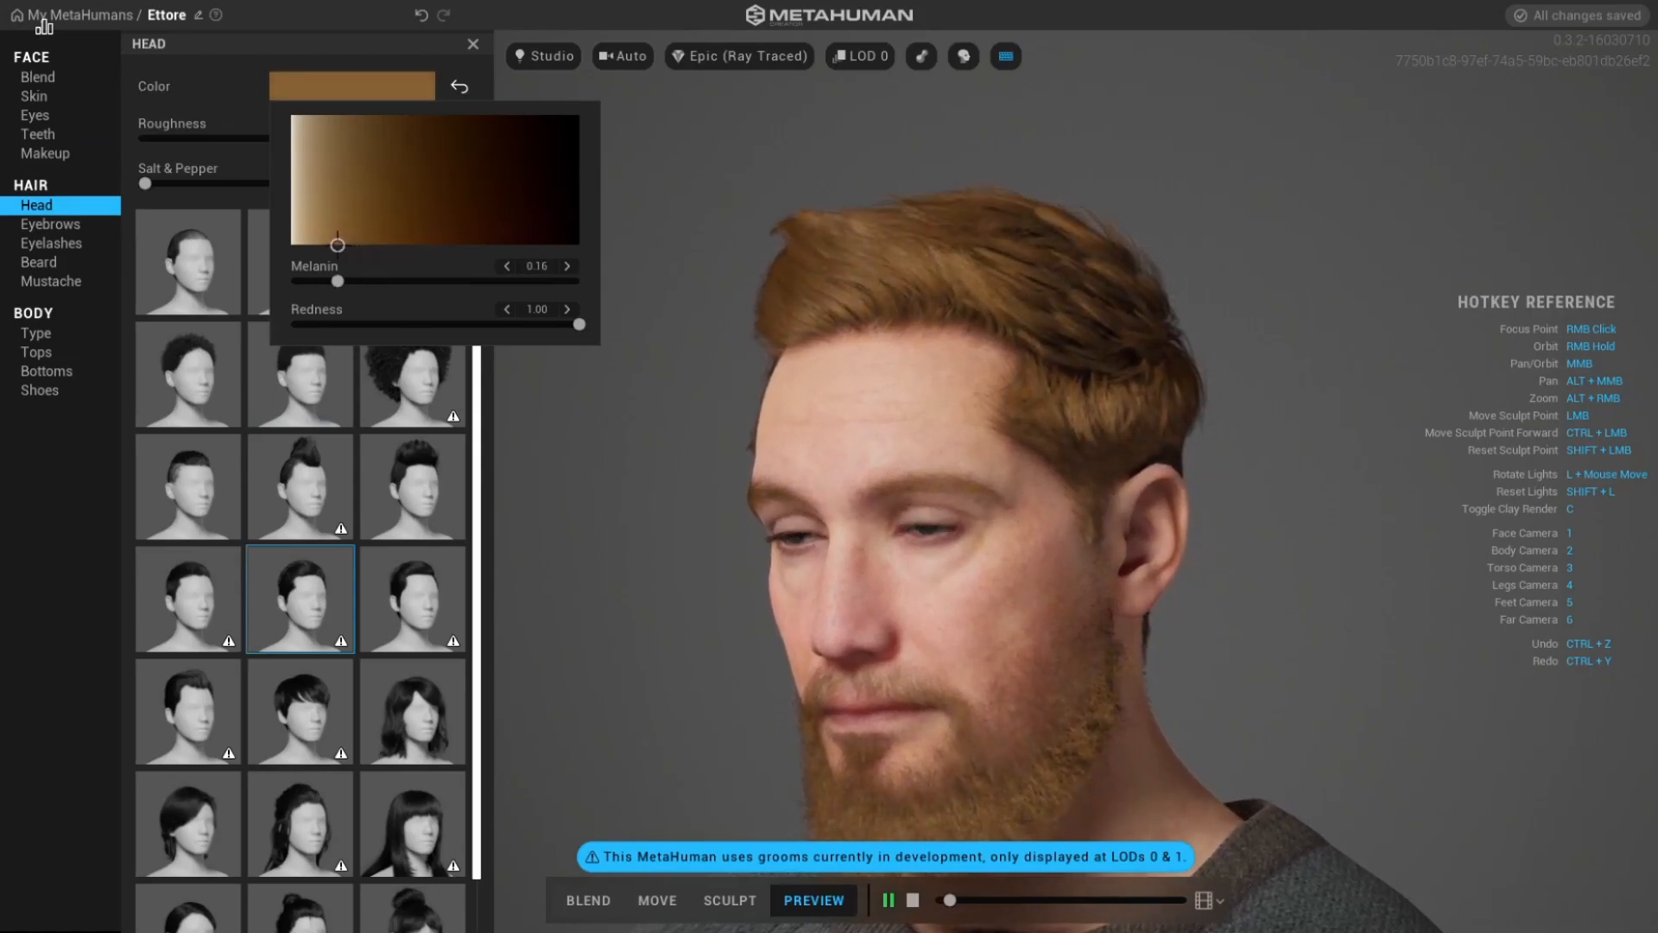
drag(145, 183, 252, 184)
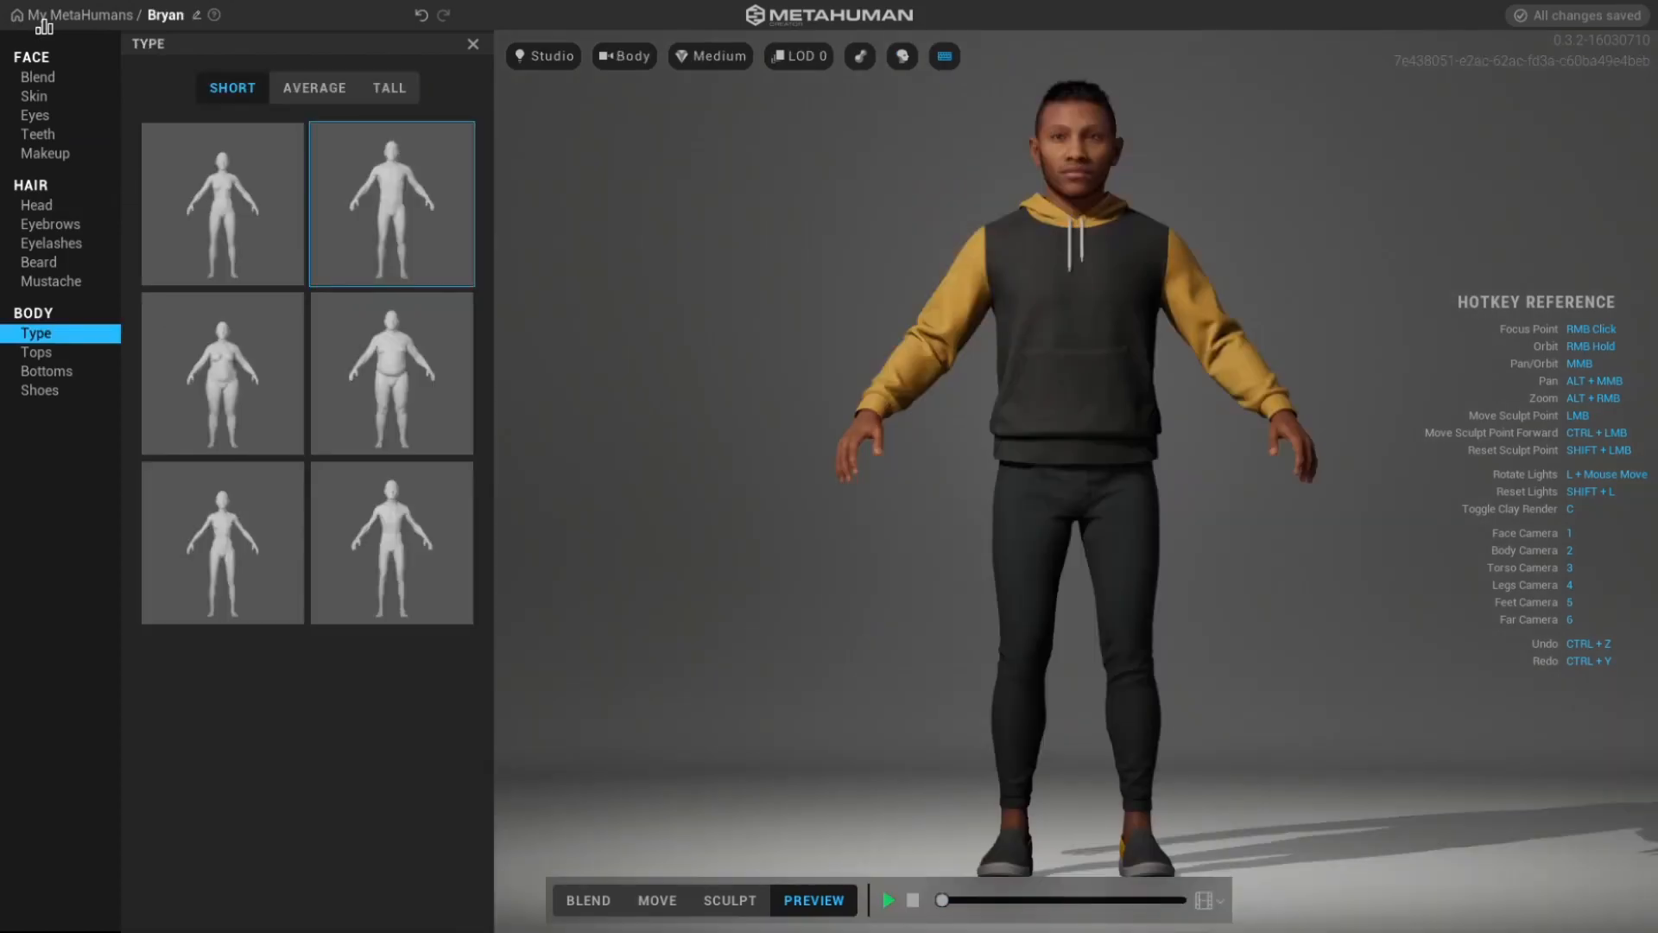
Try the heavy short male body, apply the slim short male body, and open the Average and Tall types.
click(392, 374)
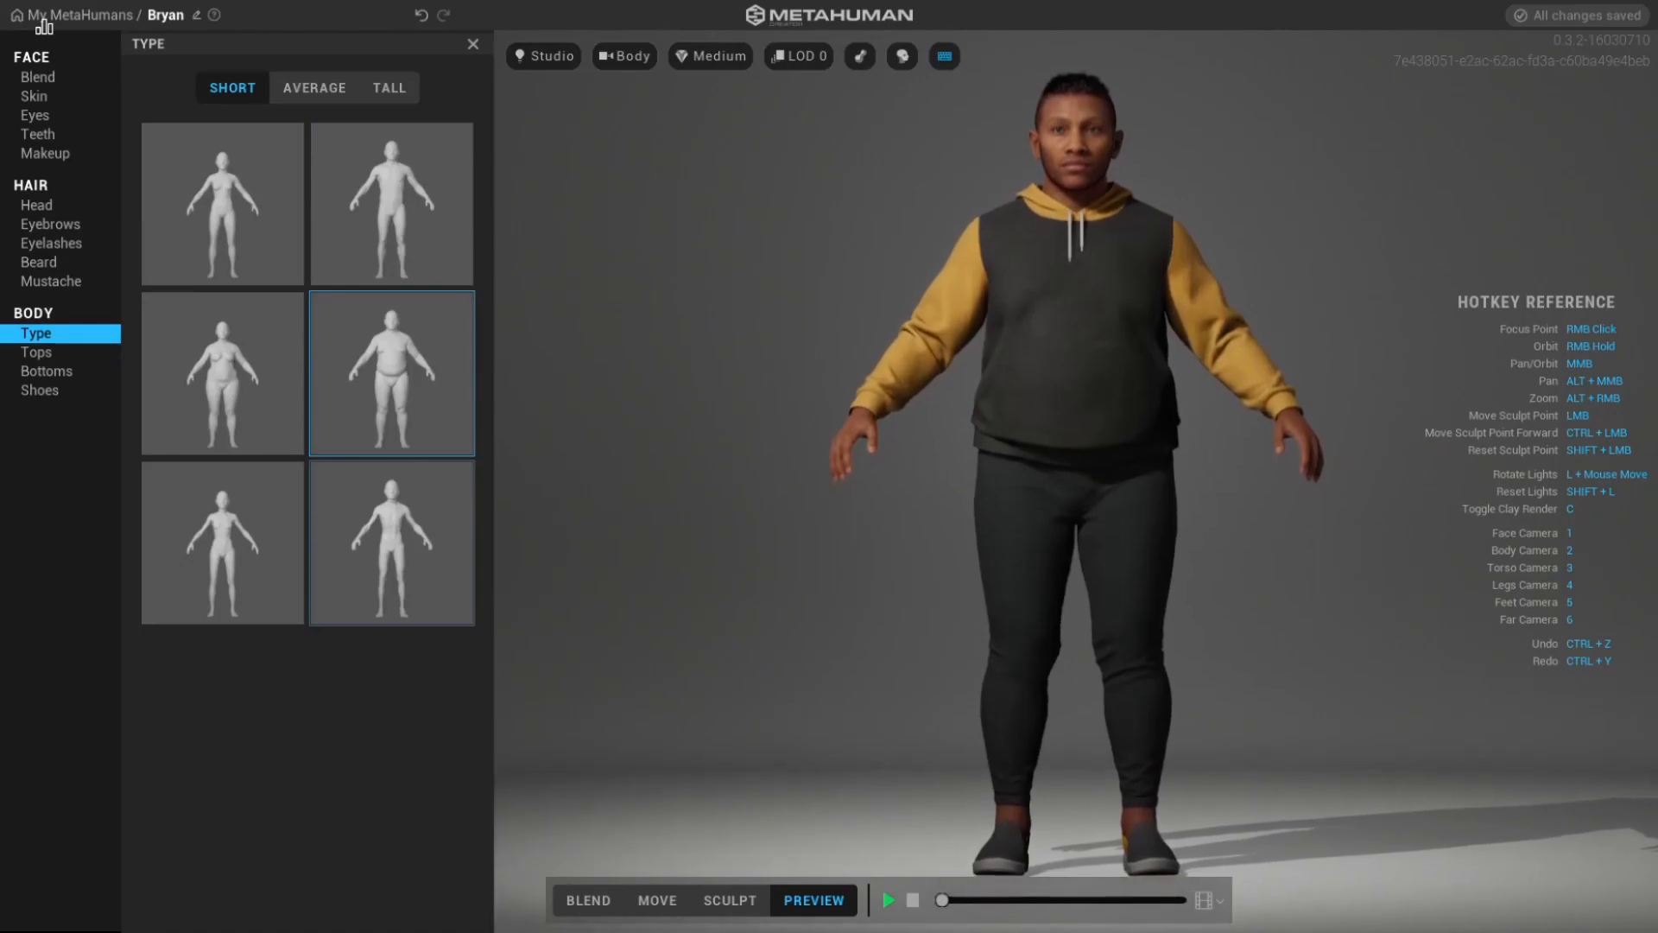
click(392, 543)
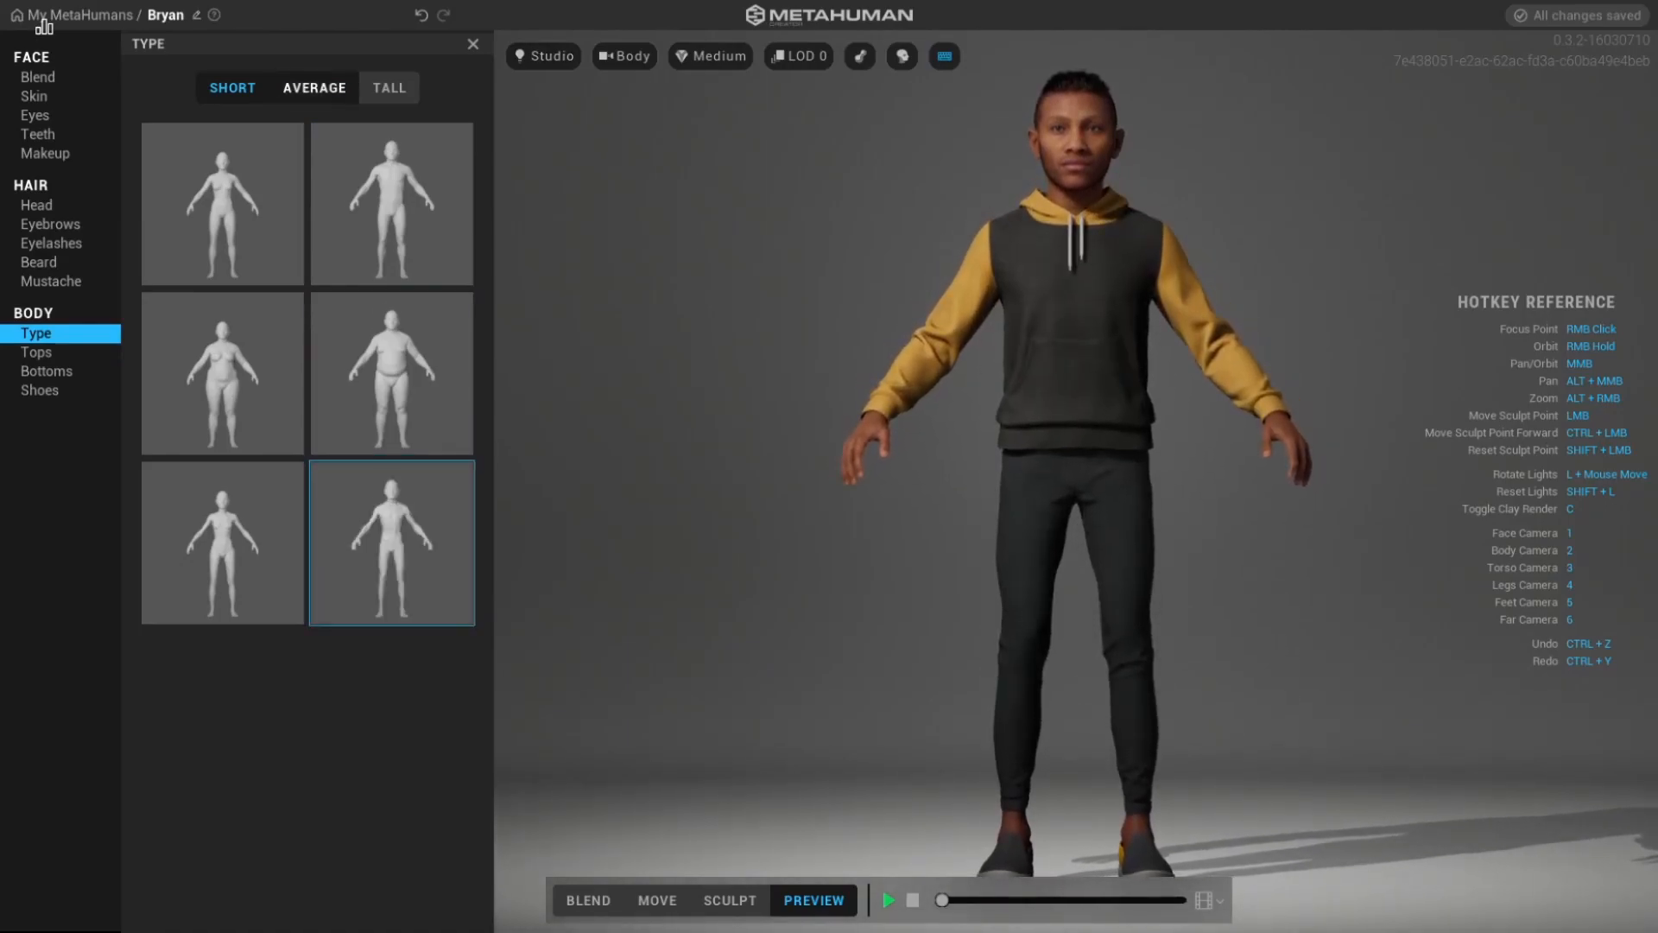
click(314, 88)
click(389, 87)
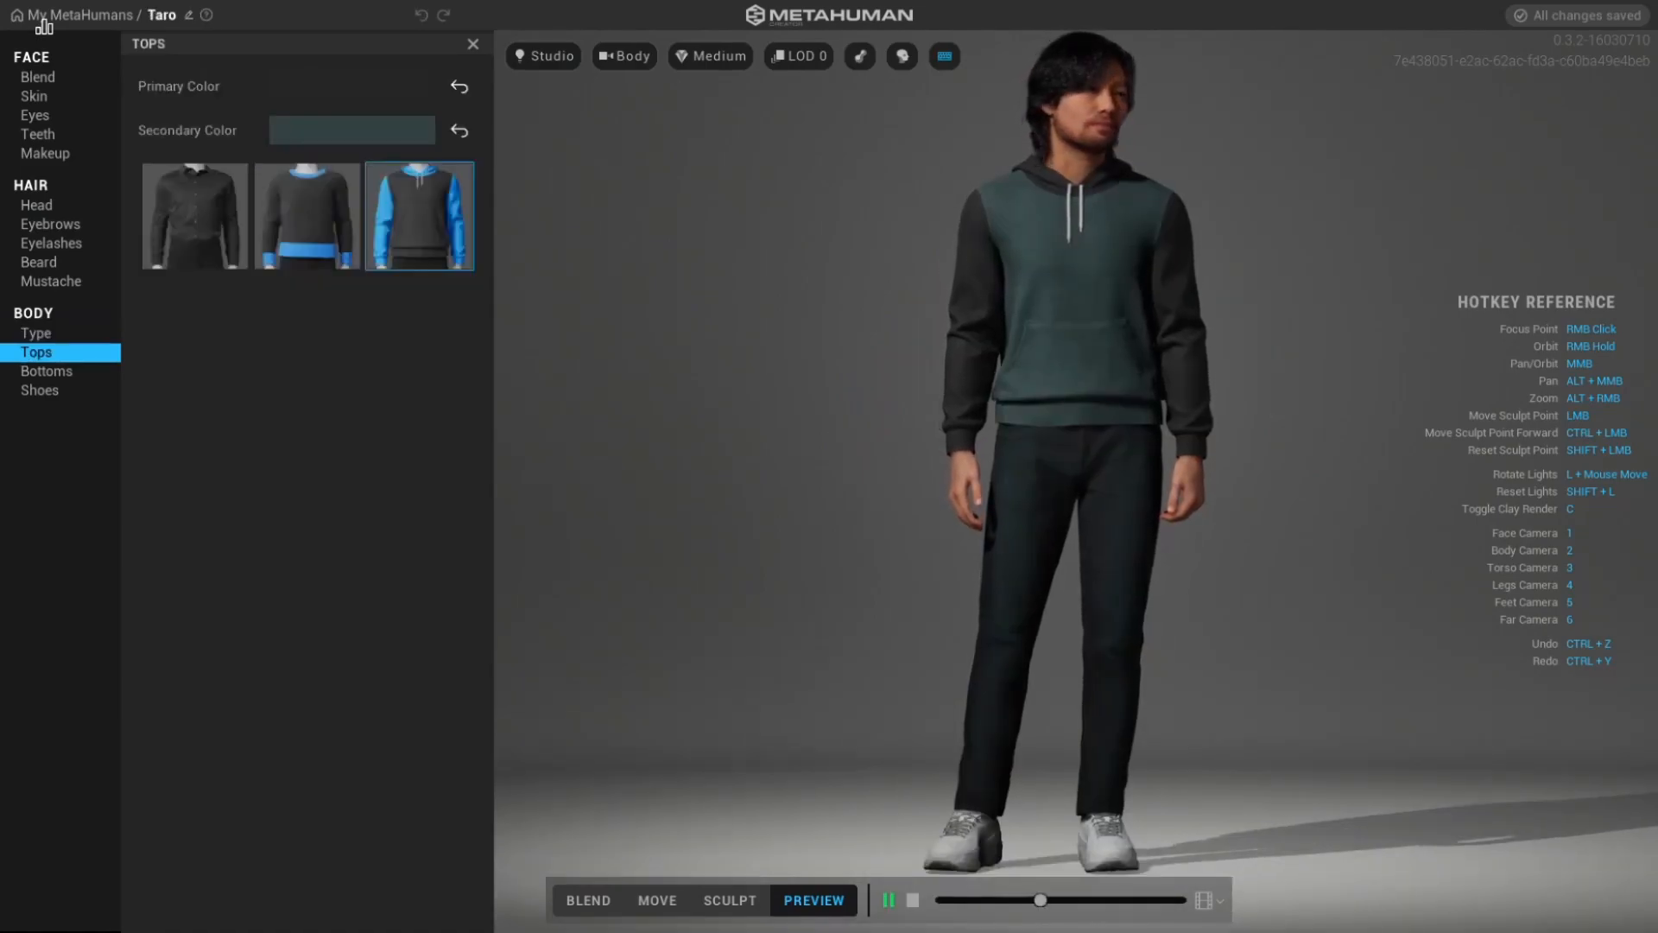
Look through the bottoms and shoes options for the man in the green hoodie.
click(46, 371)
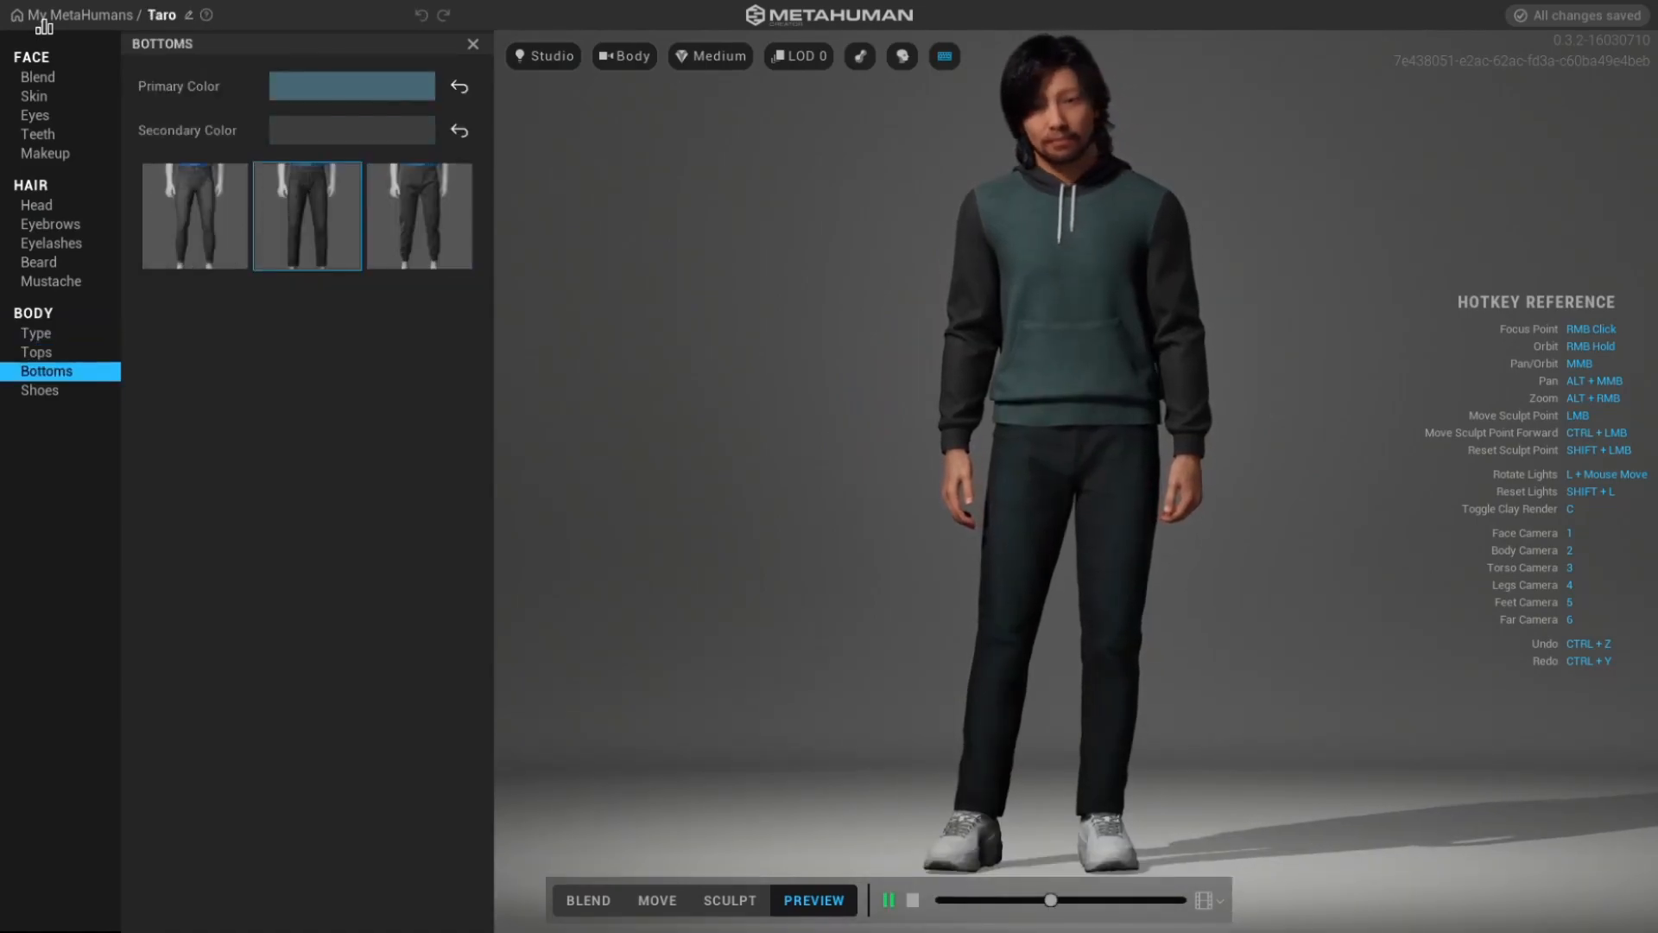
click(40, 390)
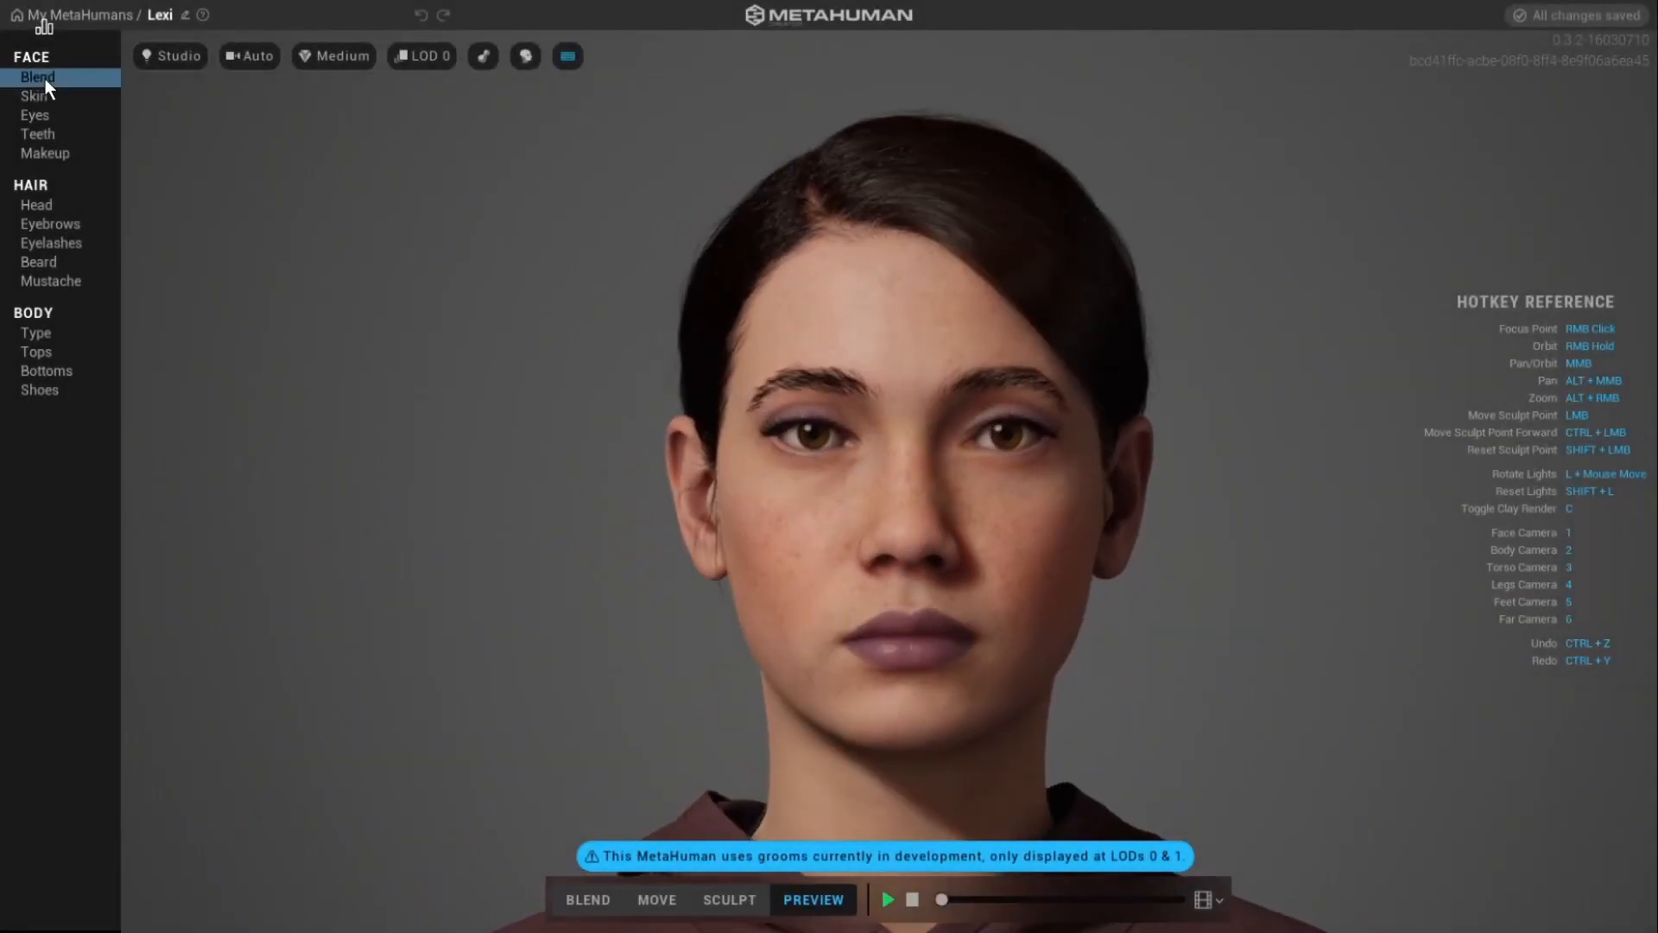
Replace the woman's purple makeup with a natural look, using skin colour U 0.11, V 0.69 and blue-grey irises.
click(45, 153)
click(334, 87)
click(39, 96)
click(363, 141)
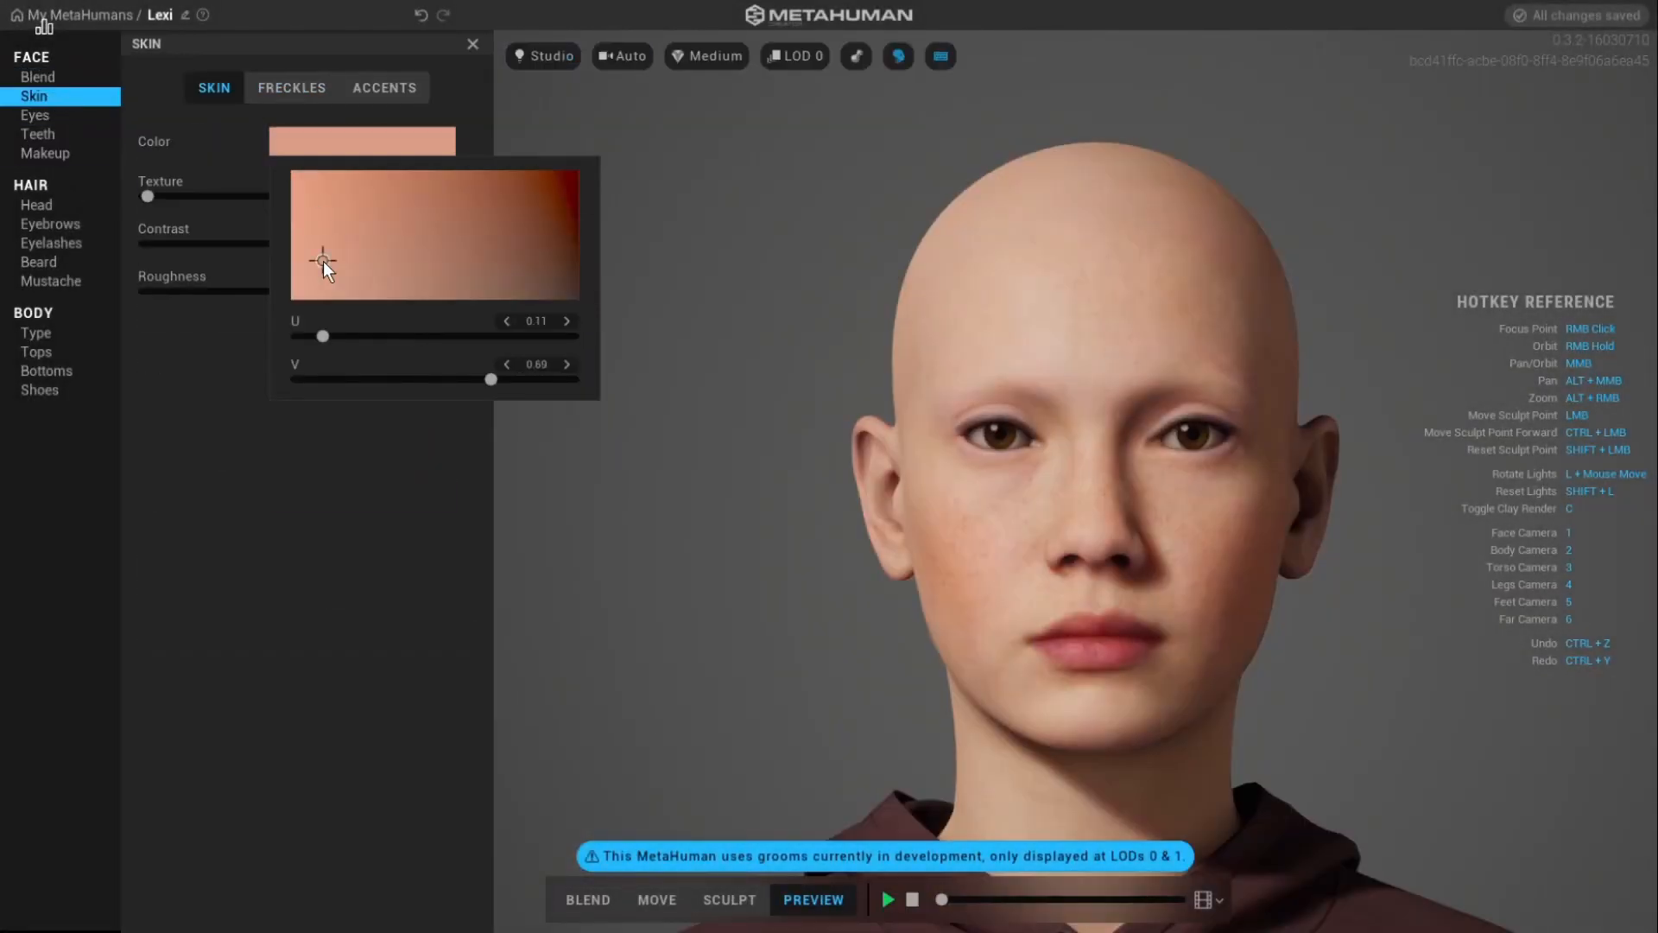
click(35, 115)
Give the woman the Medium Bob Curly hairstyle with hair colour melanin 0.28 and redness 1.00.
click(37, 205)
scroll(398, 691, down, 2)
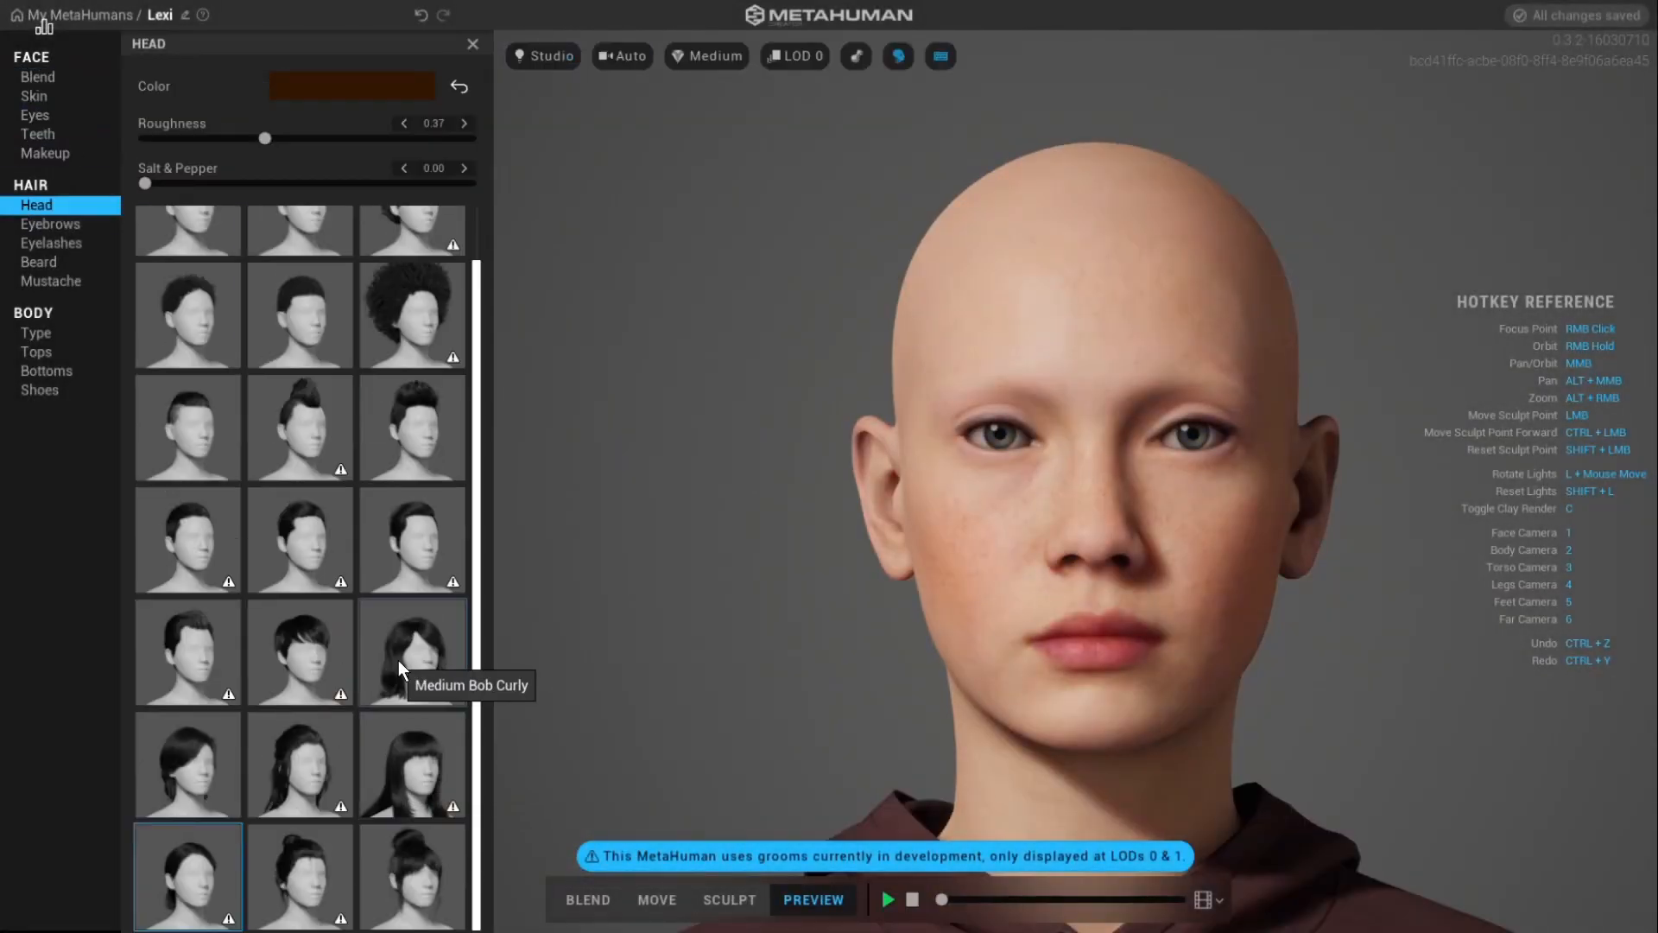
click(344, 96)
drag(372, 207, 371, 245)
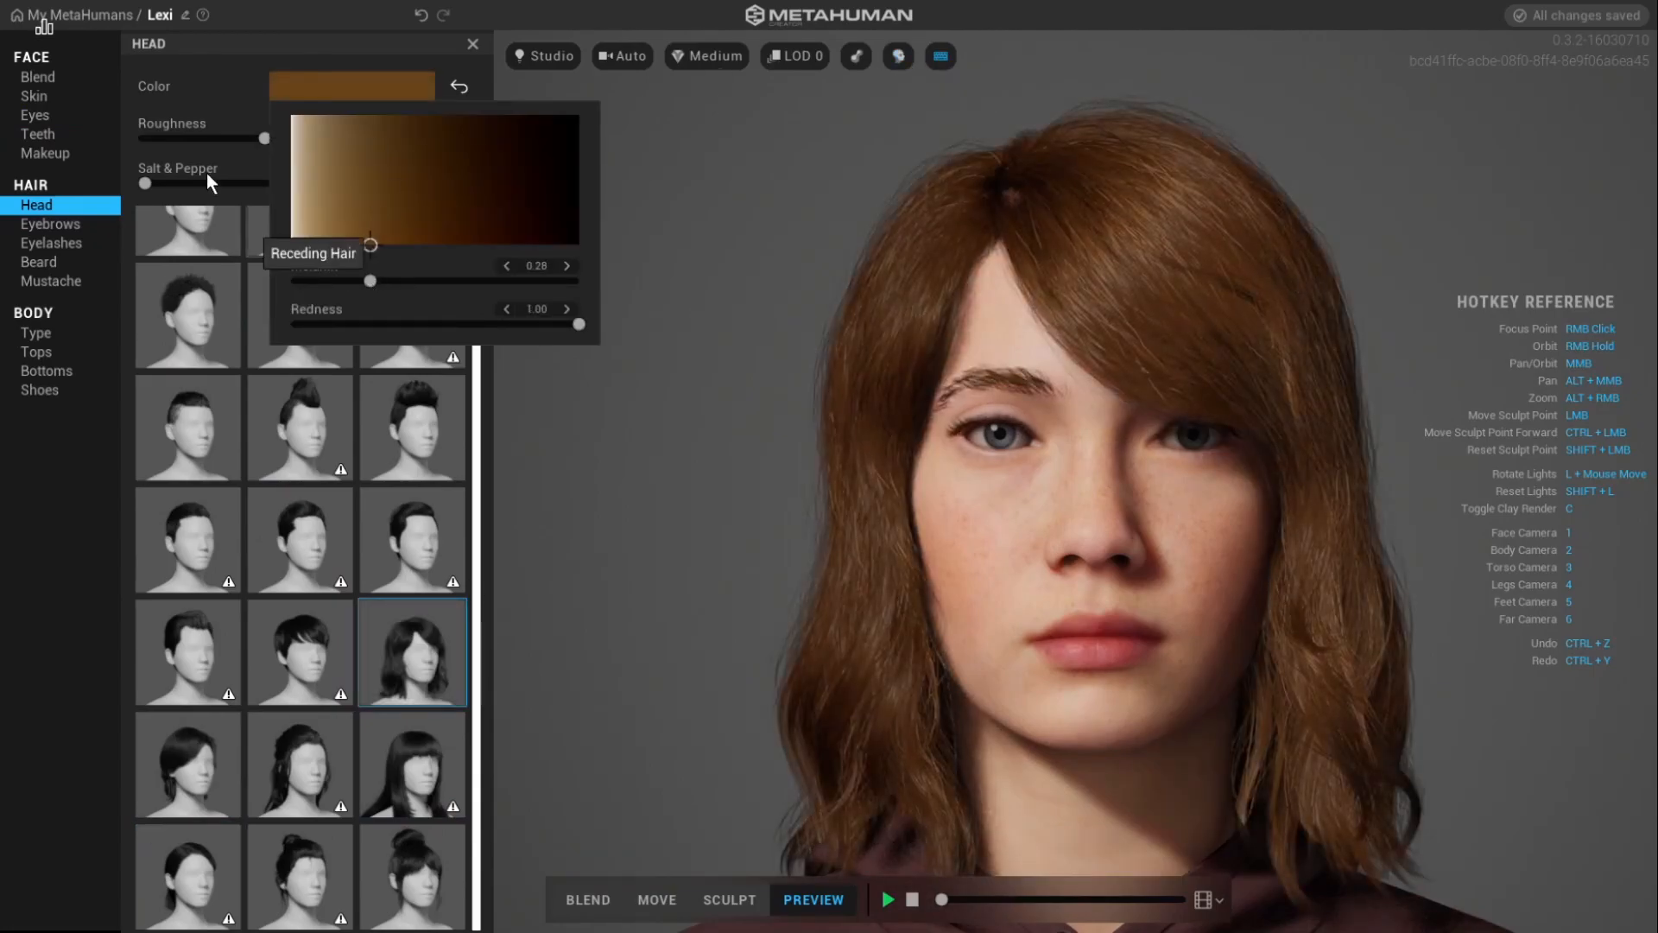
Set the woman's hair roughness to 0.51 and fine-tune its light reddish-brown colour.
drag(265, 138, 312, 139)
click(352, 86)
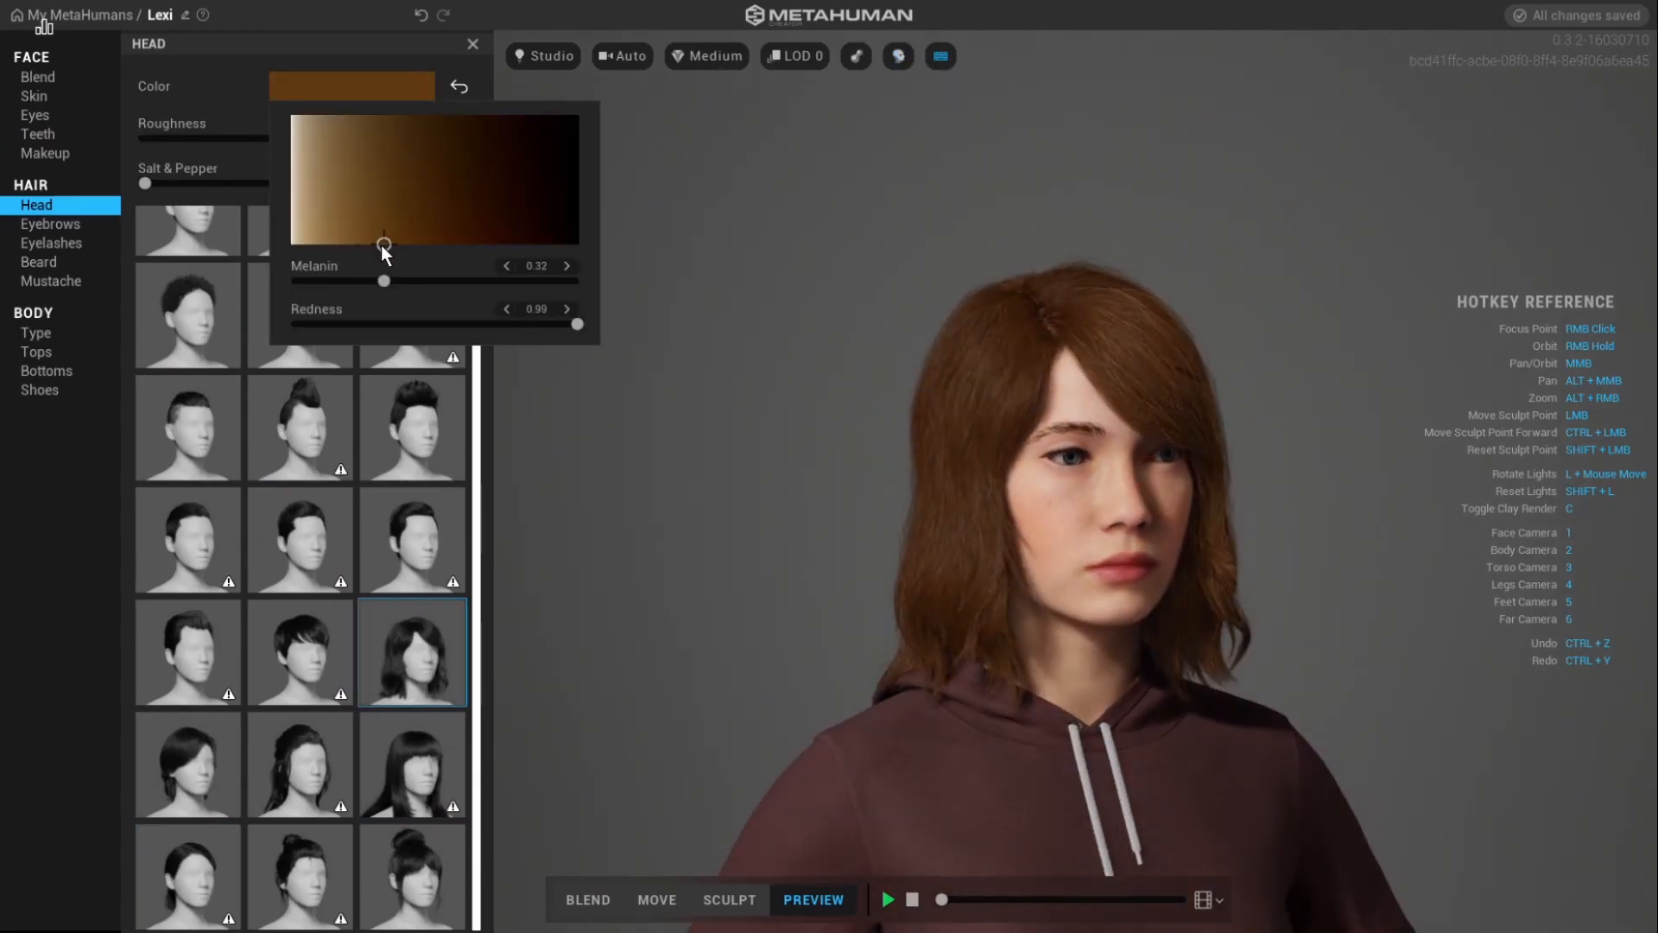
click(328, 91)
click(328, 91)
click(367, 245)
Try other eyebrow styles on the woman and return to the last, thick style.
click(52, 223)
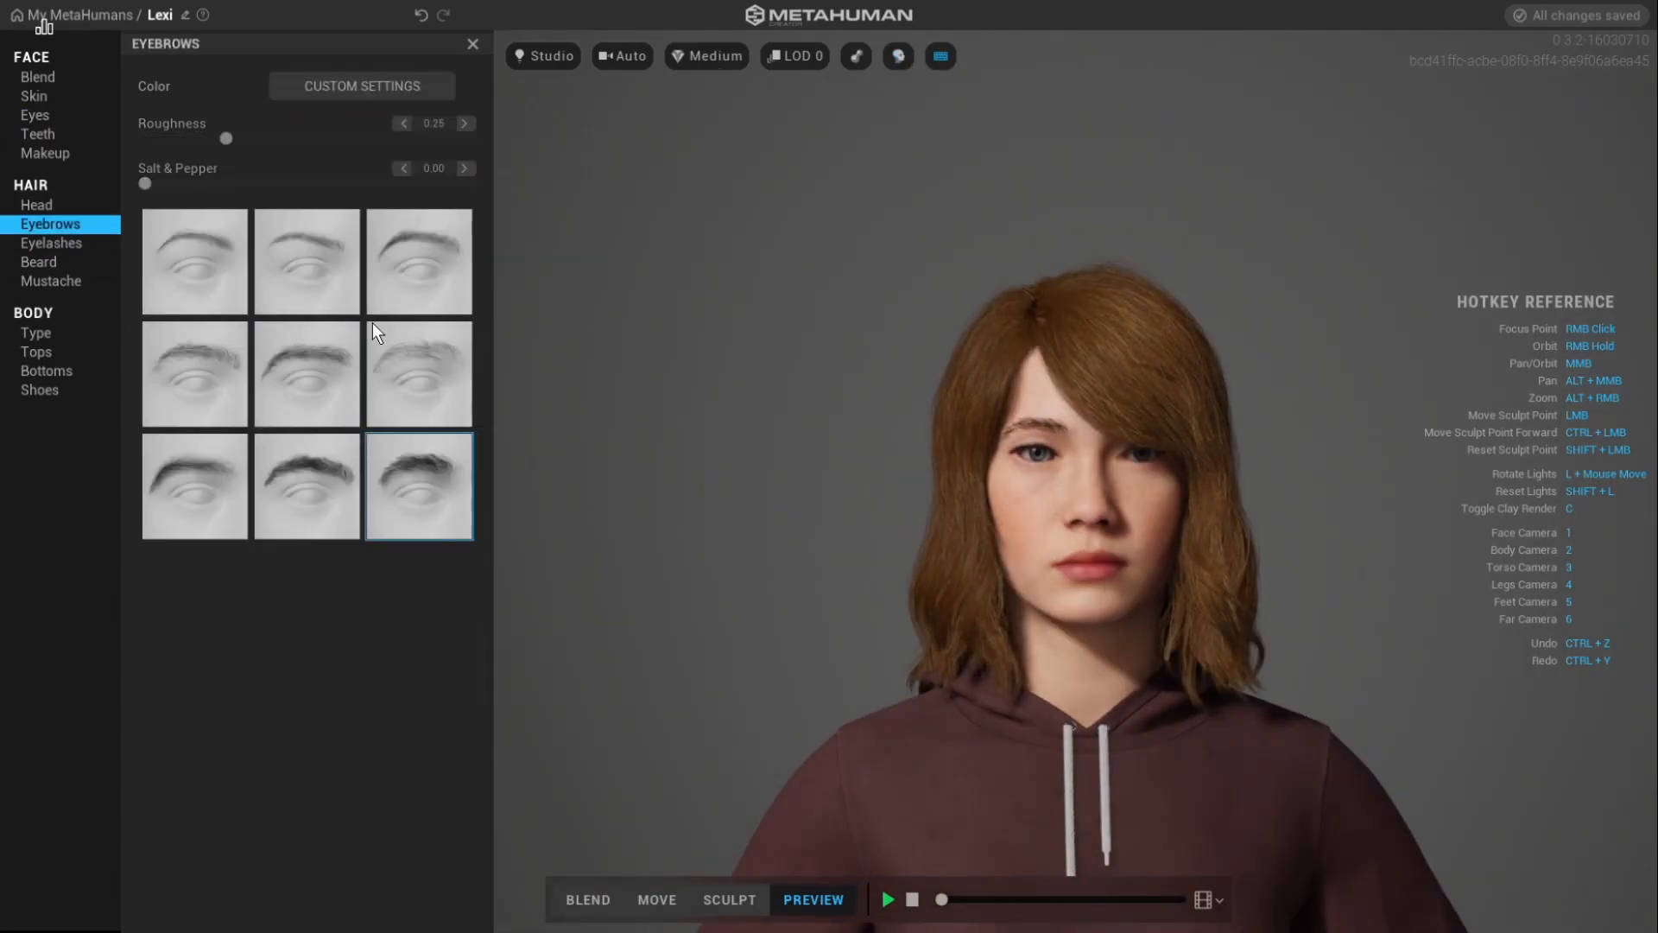
click(205, 360)
click(395, 365)
click(340, 494)
click(407, 480)
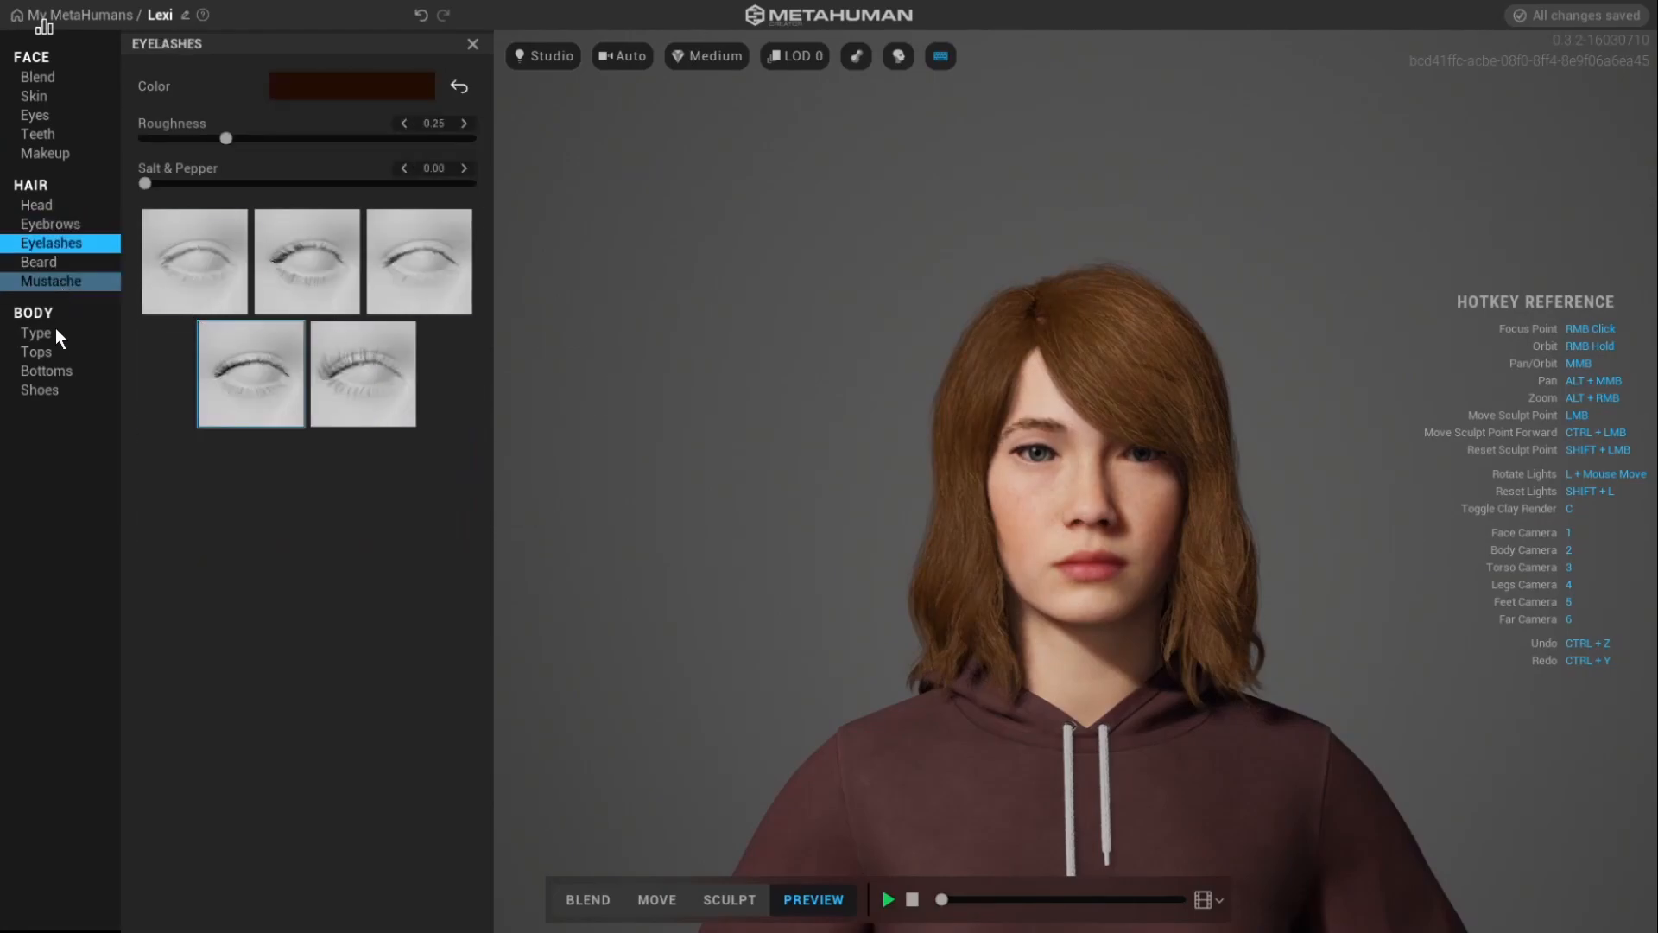
Take off the woman's hoodie and her dark jeans.
click(36, 352)
click(389, 227)
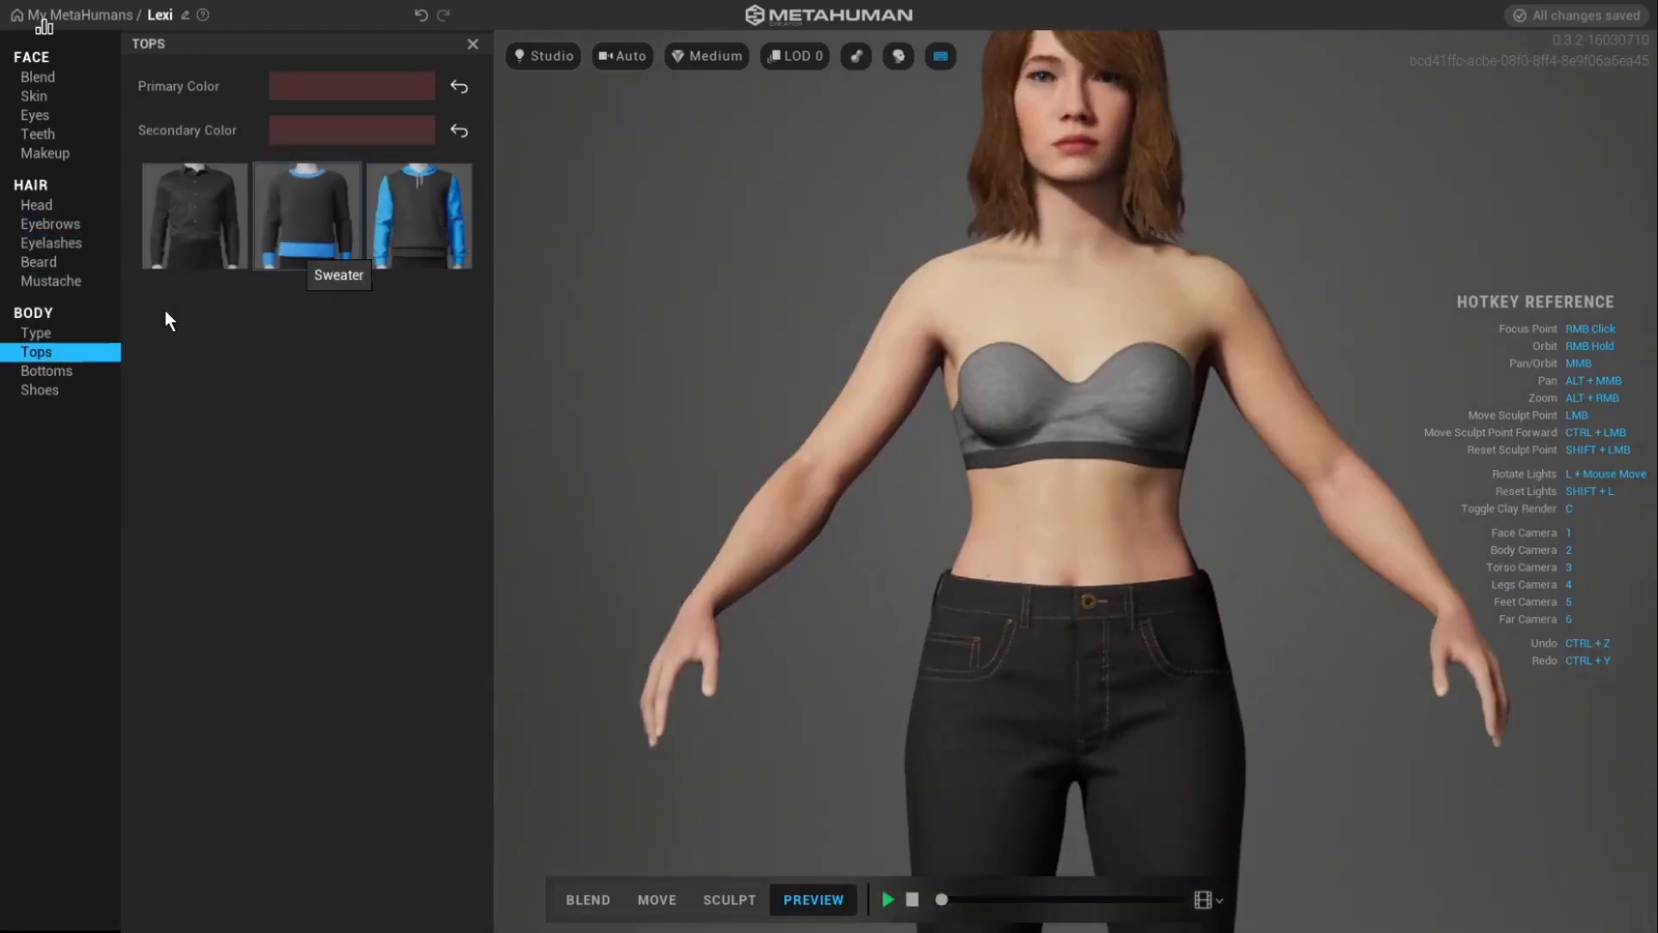
click(46, 370)
click(280, 243)
Try another body type on the woman and apply the first Short one.
click(37, 335)
click(221, 421)
click(223, 238)
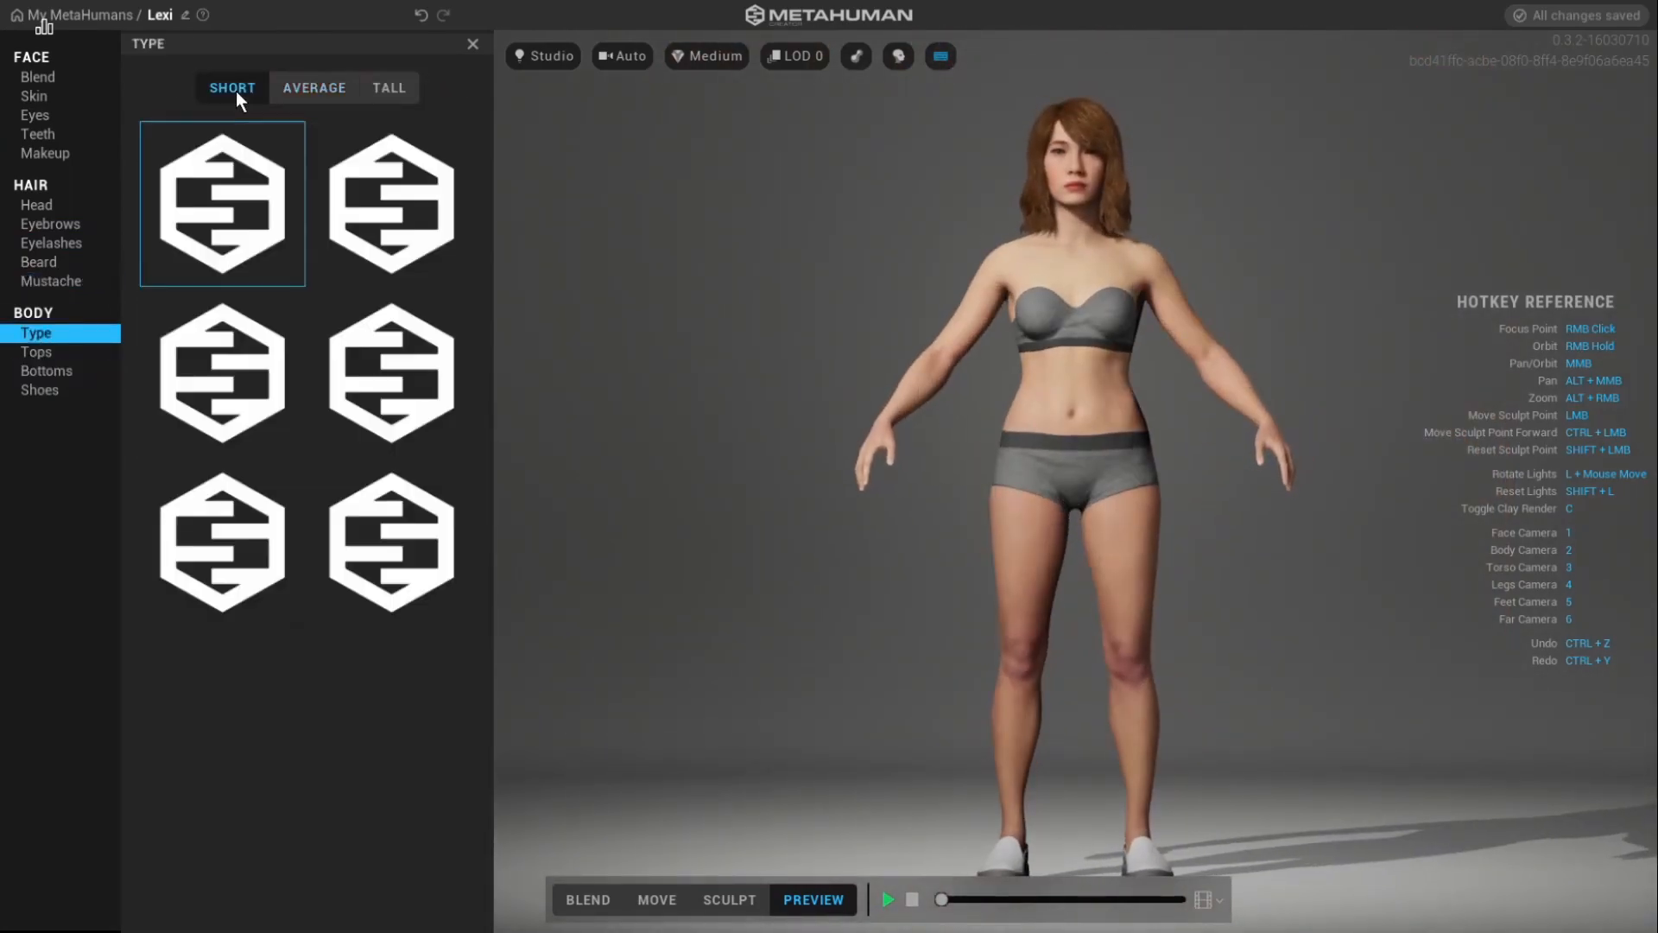
Add preset faces to the woman's blend wheel, including a dark-haired man and Payton.
click(38, 77)
scroll(411, 689, down, 6)
drag(216, 614, 423, 327)
scroll(396, 715, down, 10)
scroll(372, 673, down, 4)
drag(383, 604, 307, 124)
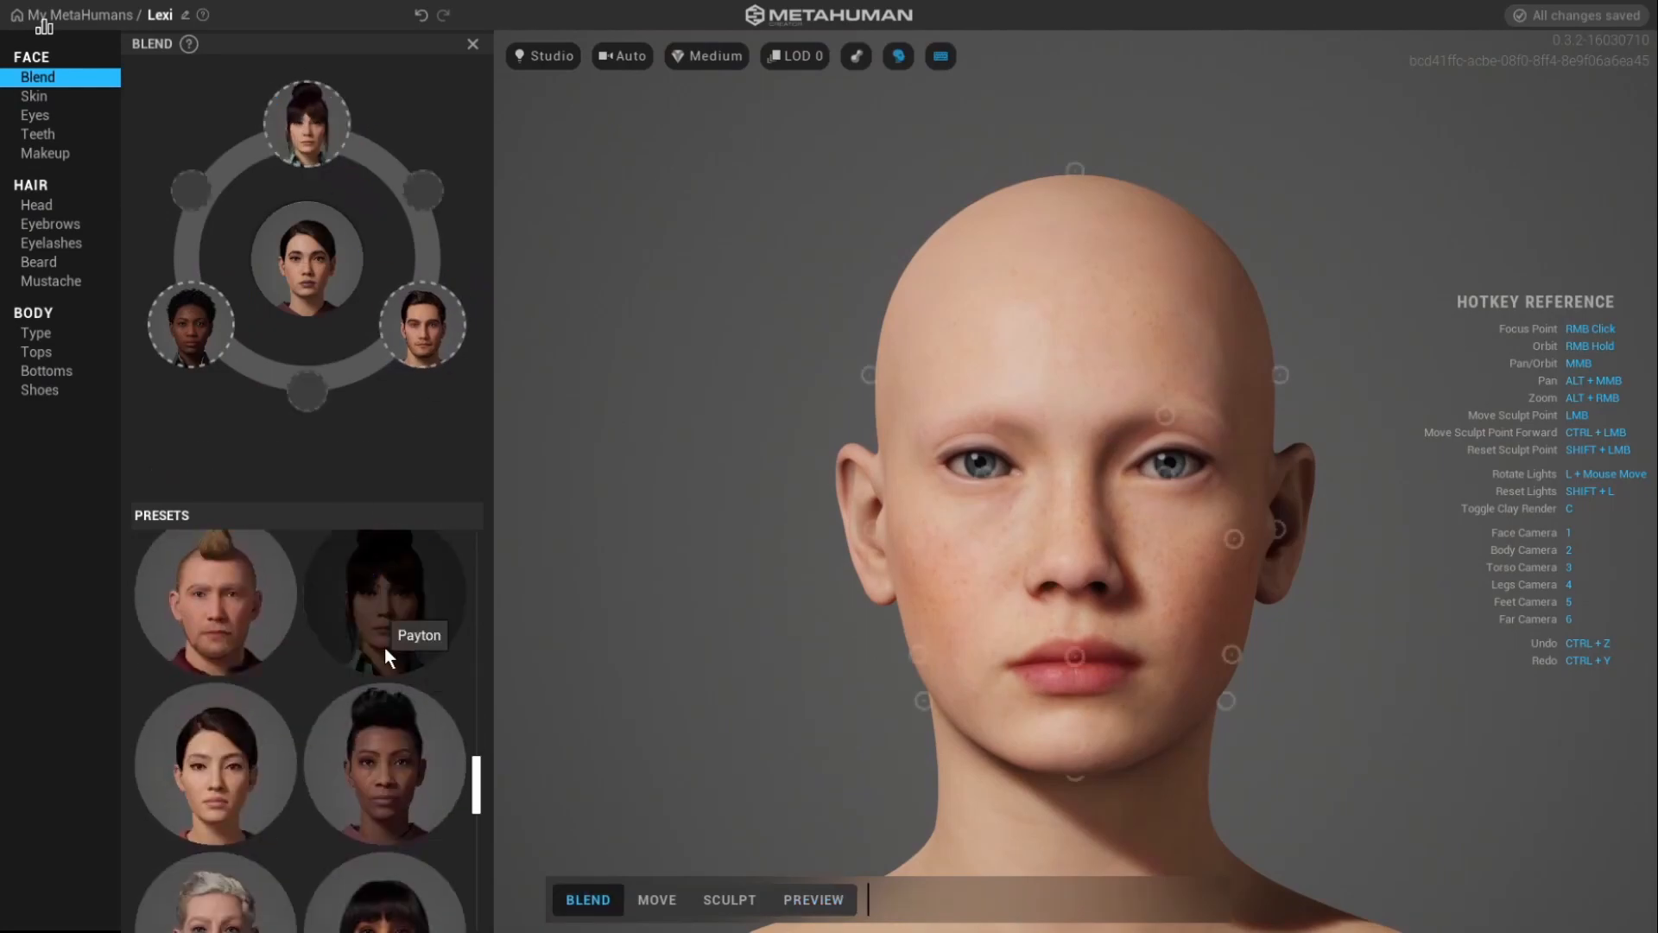
Fill the remaining slots of the blend wheel with three more preset faces, including the woman with short grey hair.
scroll(398, 635, down, 12)
drag(398, 657, 307, 391)
scroll(363, 691, up, 6)
scroll(316, 743, up, 3)
drag(385, 587, 191, 325)
scroll(371, 687, up, 6)
drag(216, 873, 399, 155)
Blend the woman's chin and jaw areas towards the preset faces, working from the front and the side.
right_drag(954, 596, 909, 397)
right_drag(748, 735, 1248, 660)
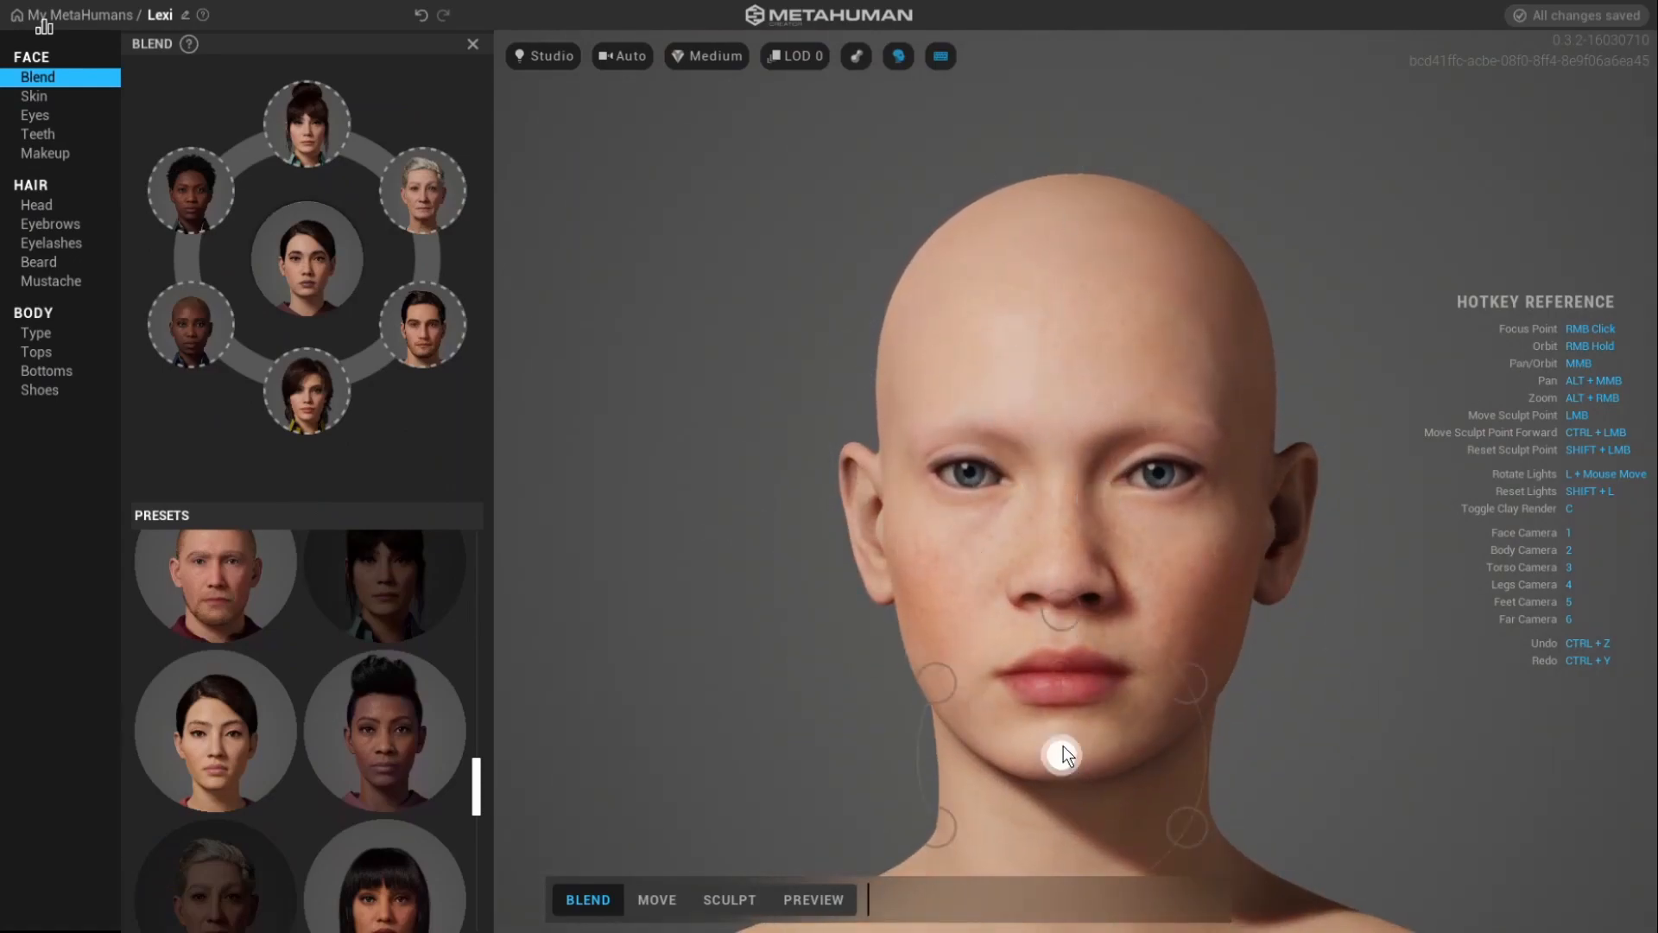
right_drag(886, 670, 1244, 682)
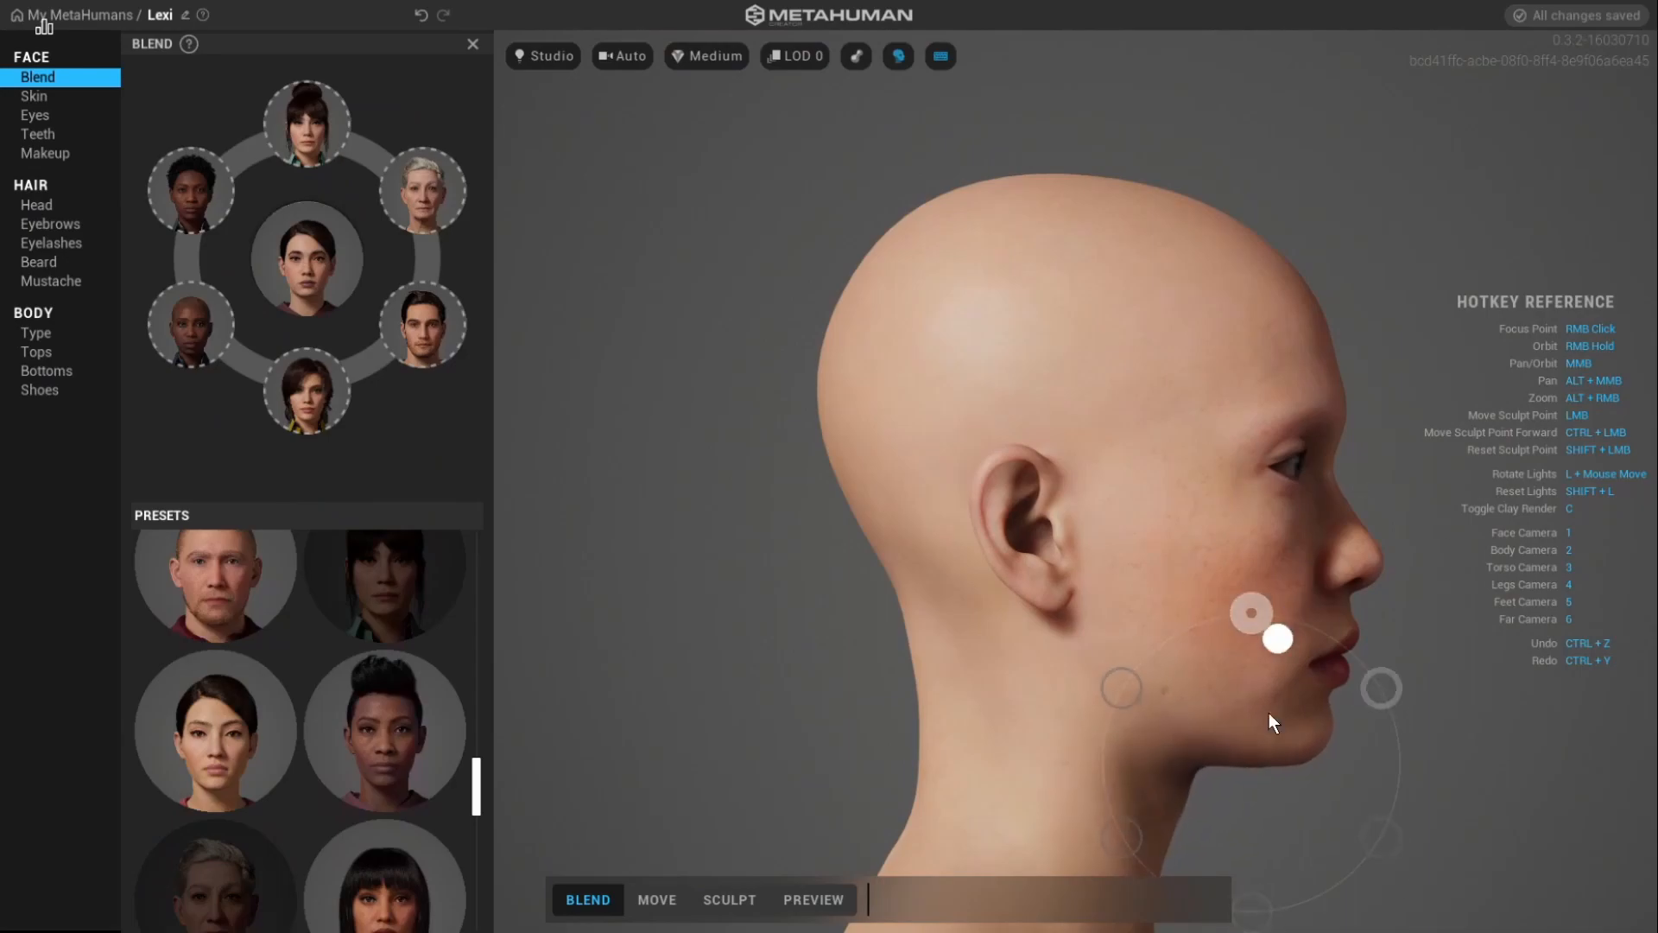
right_drag(1241, 395, 1126, 348)
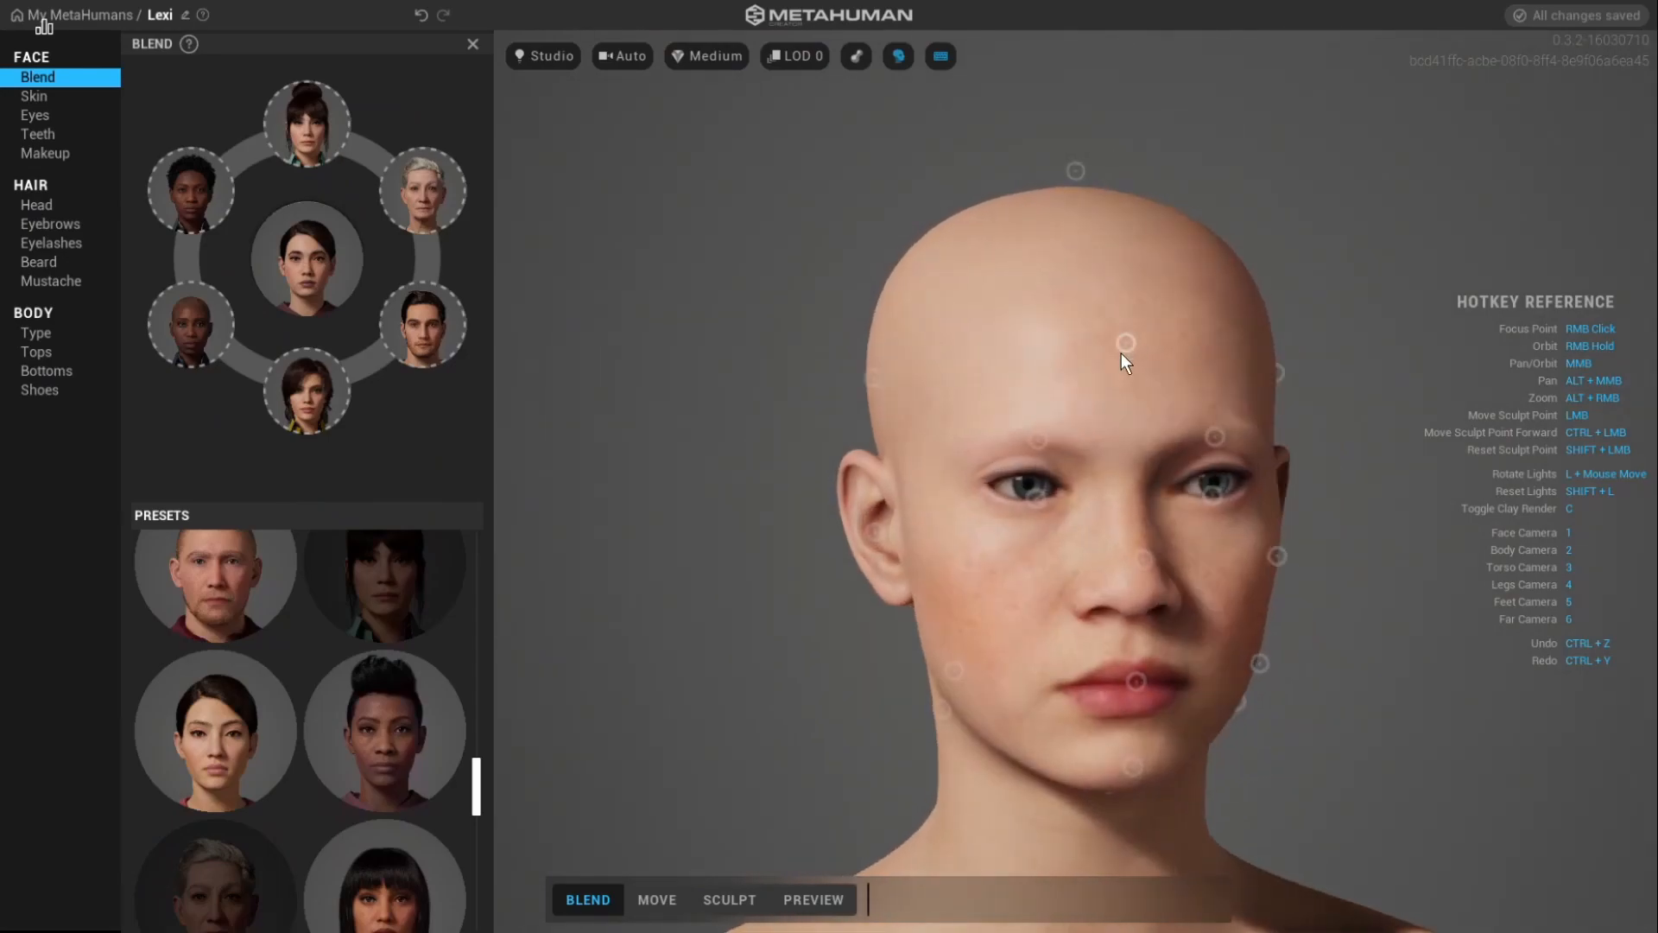
Sculpt the woman's jawline and adjust her nose in profile with the Move tool.
click(728, 901)
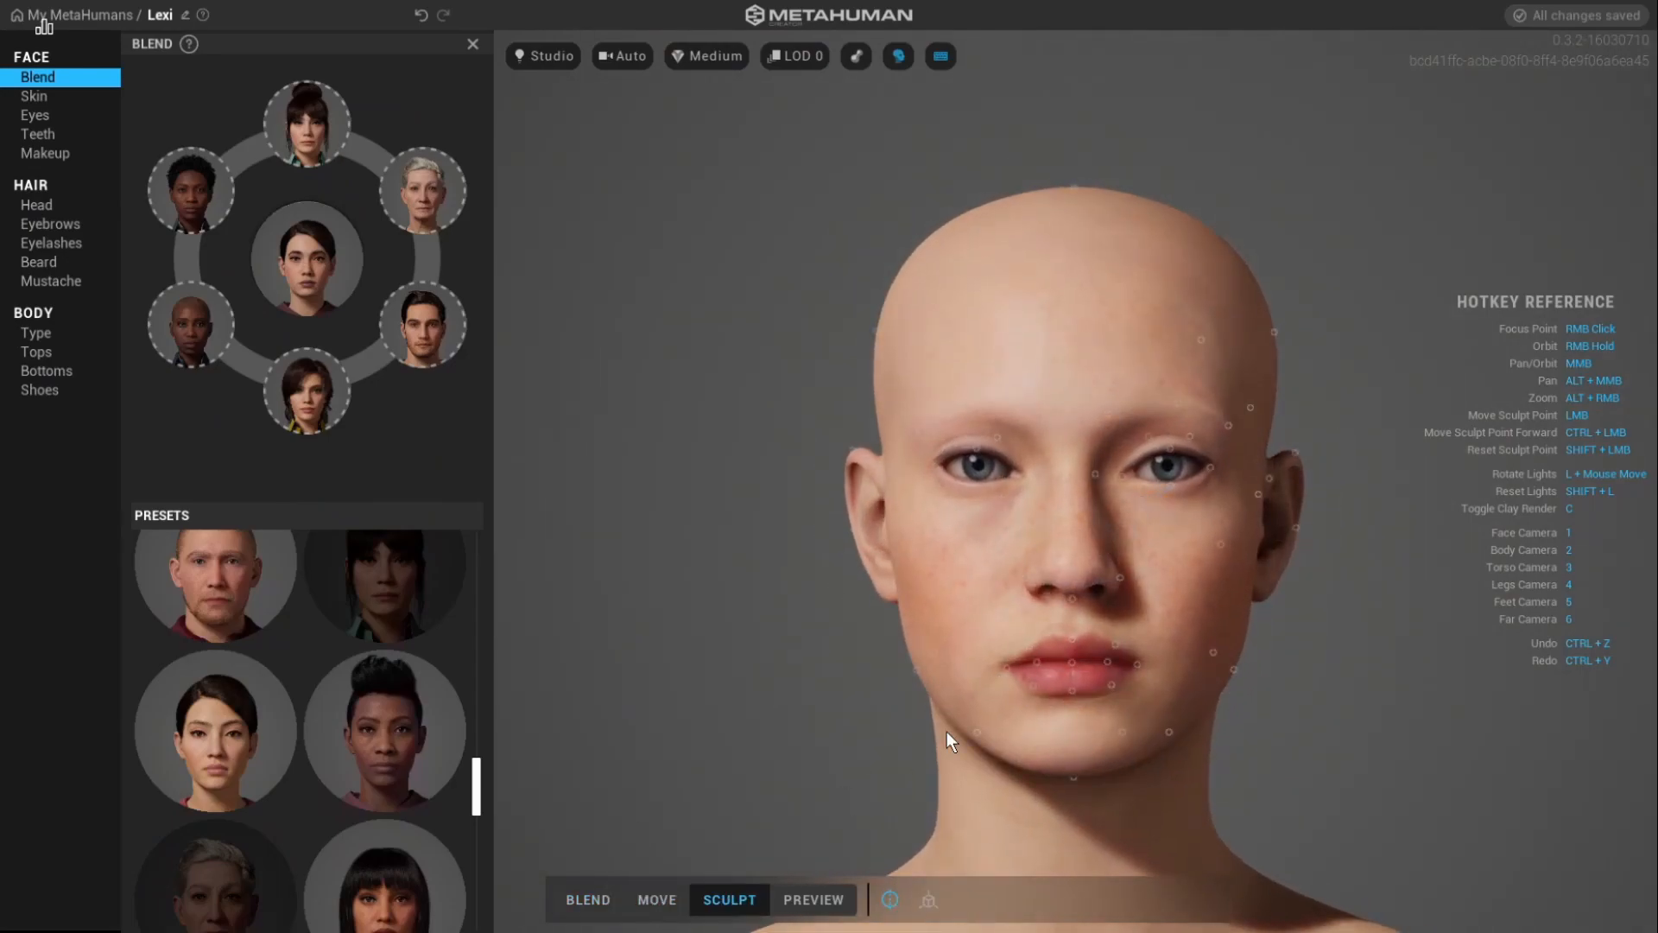
click(657, 899)
click(589, 900)
right_drag(1195, 481, 656, 674)
click(656, 899)
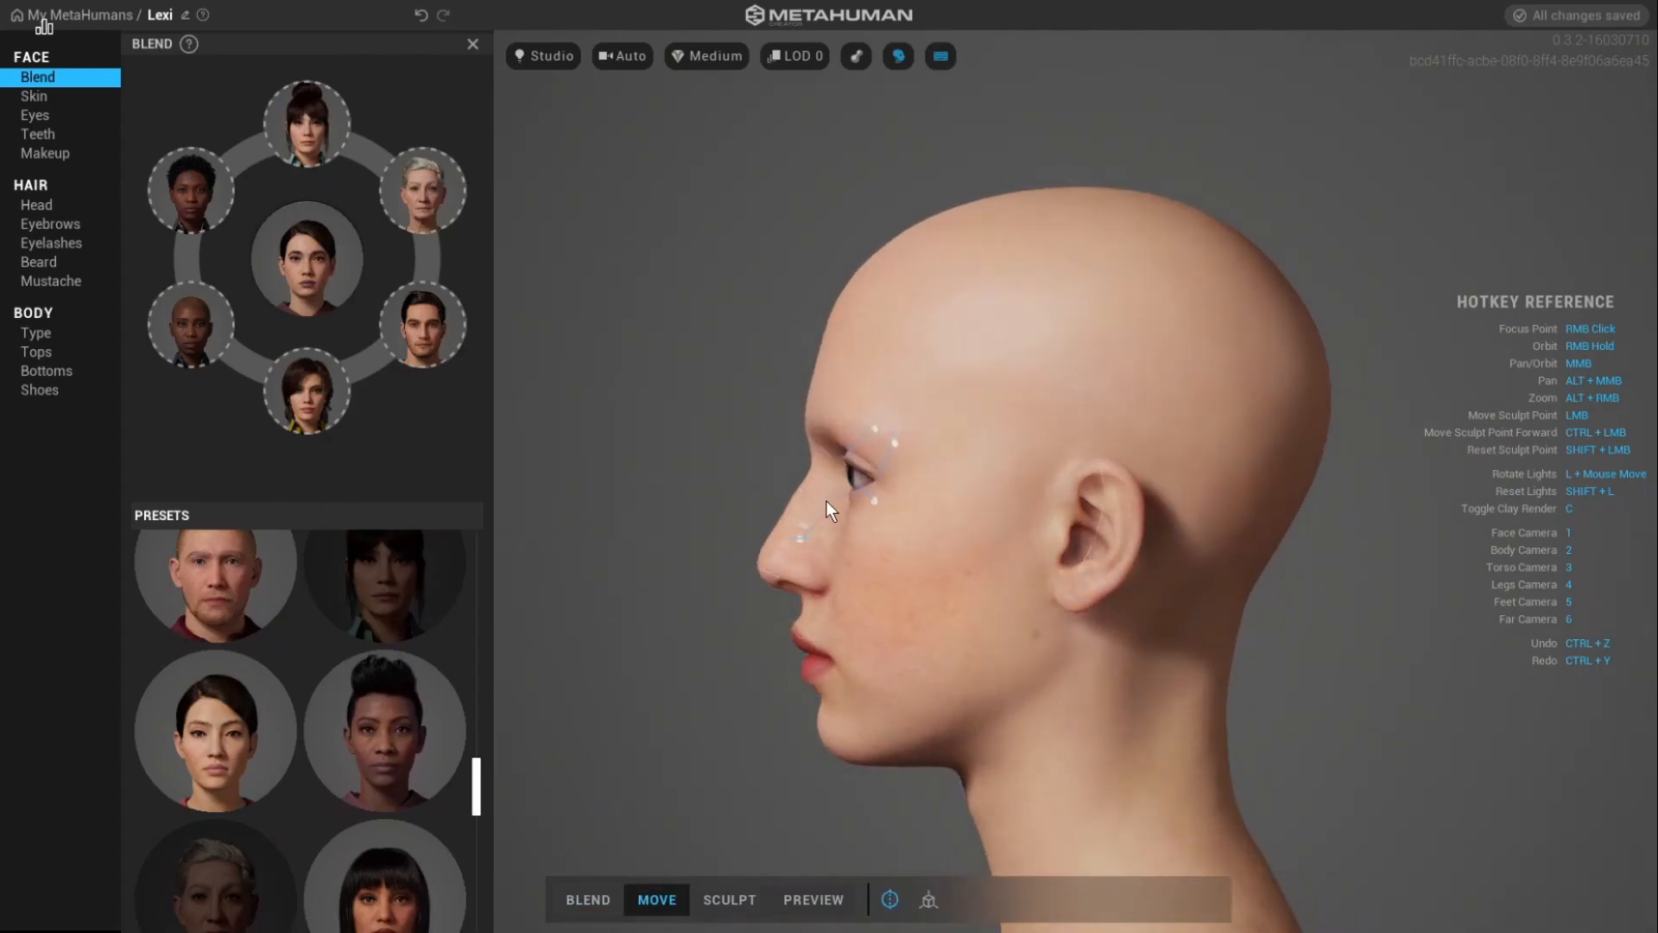
key(1)
Blend the woman's nose from the side and sculpt the brow just above it.
click(729, 899)
right_drag(1207, 666, 1441, 710)
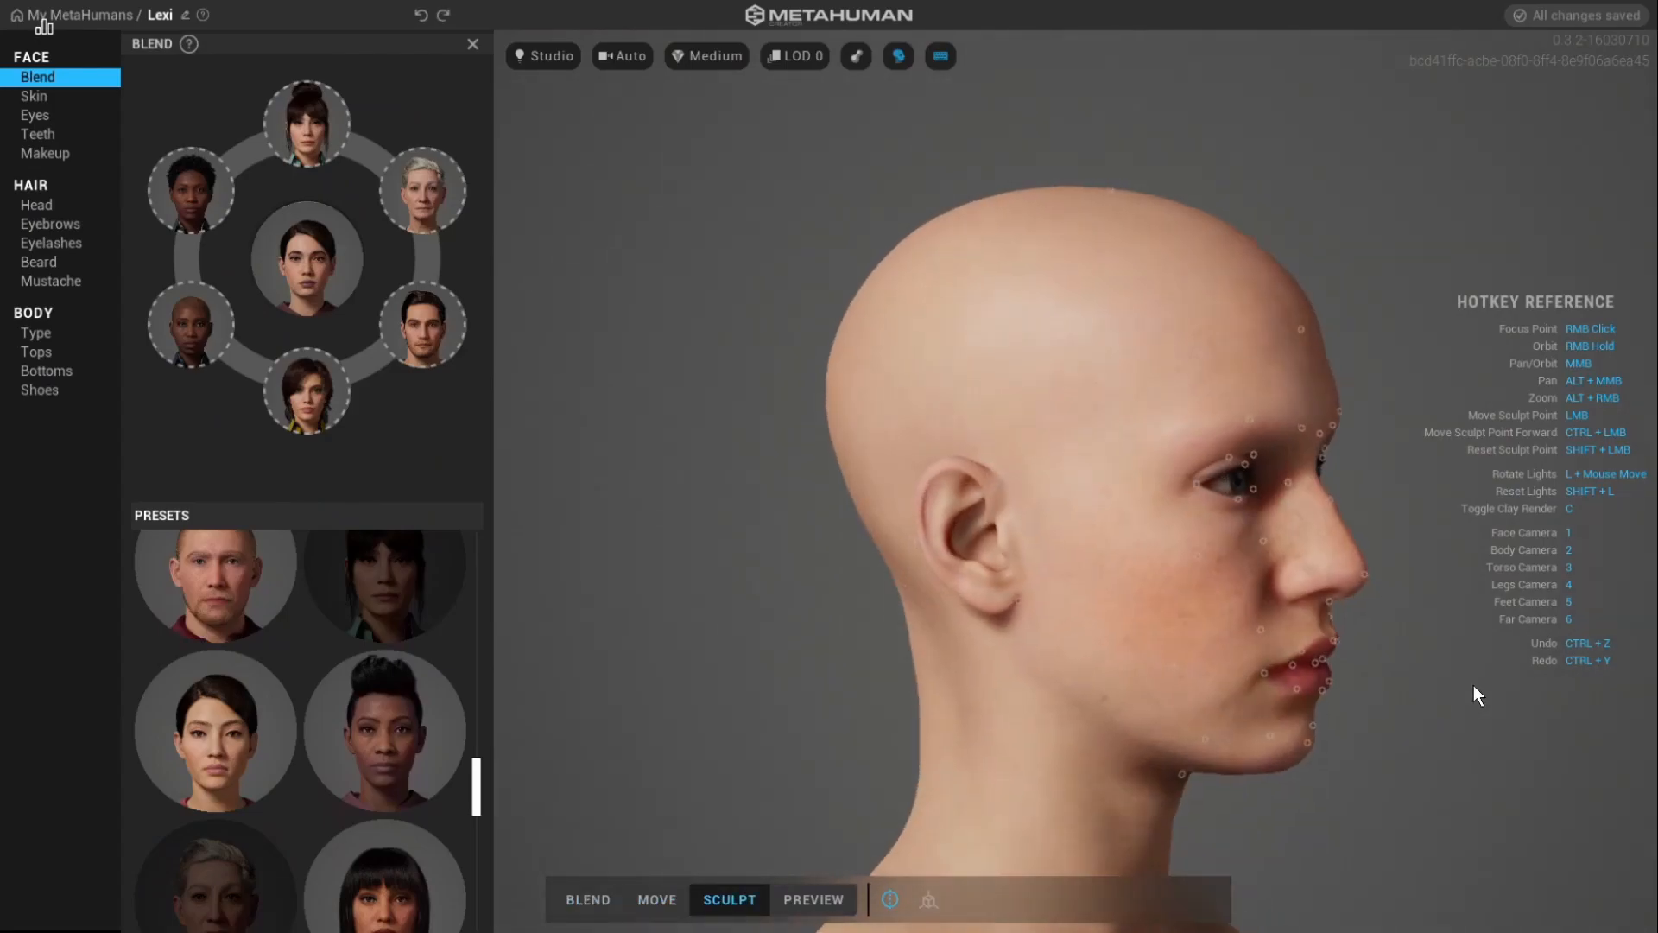
right_drag(1365, 562, 792, 496)
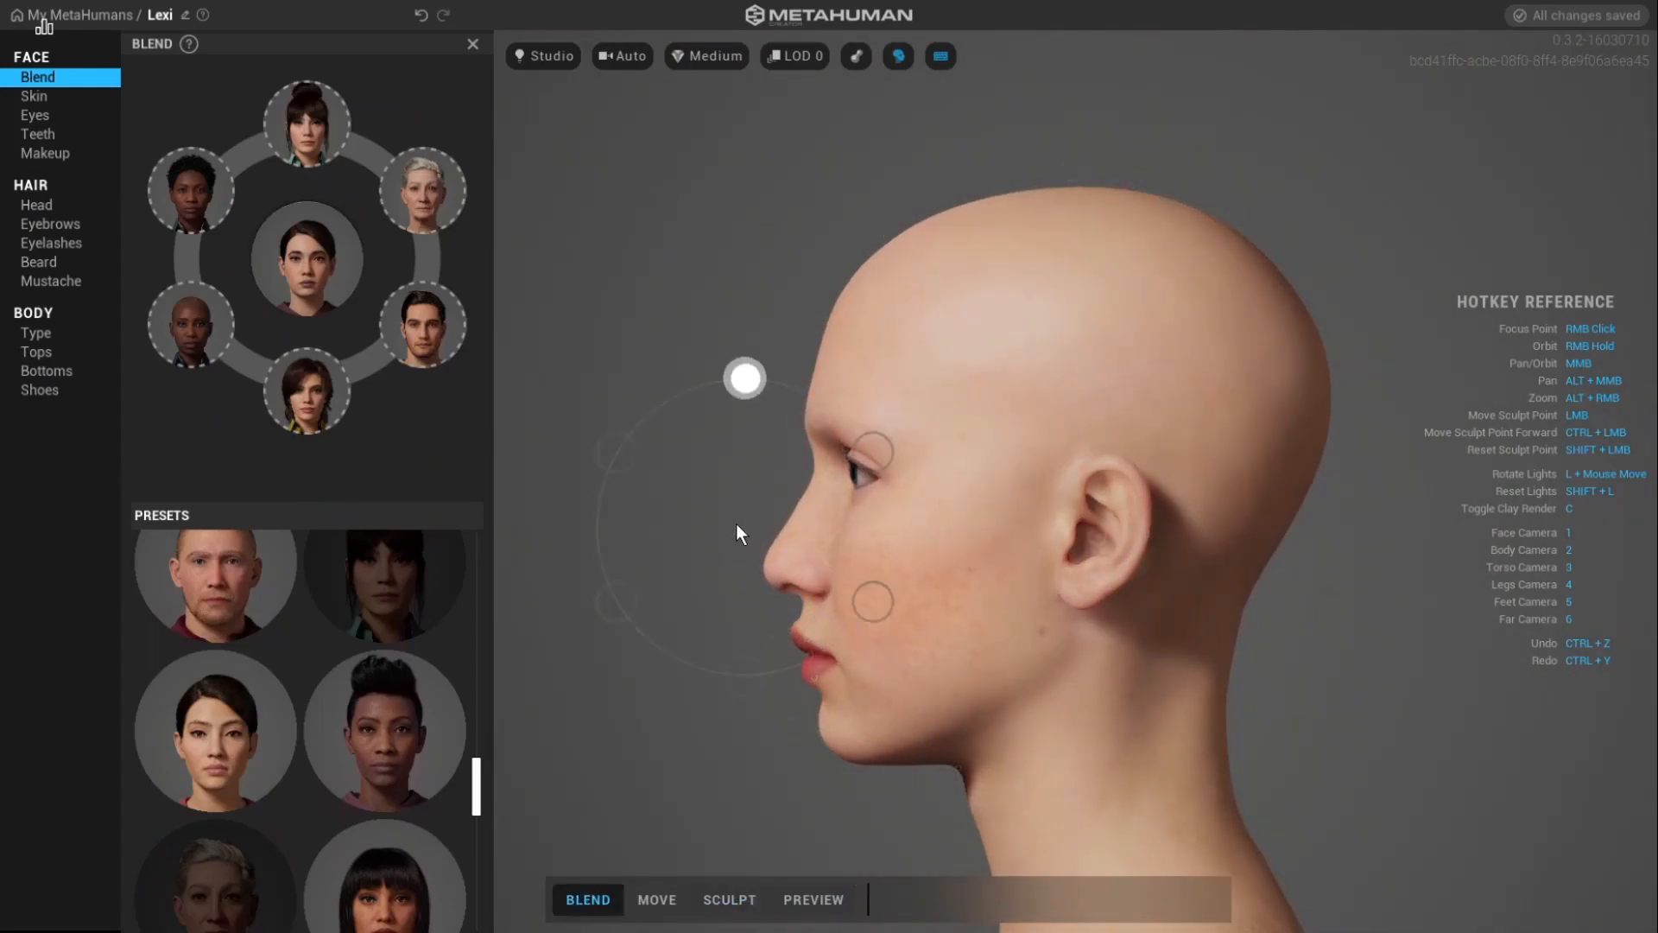
click(658, 900)
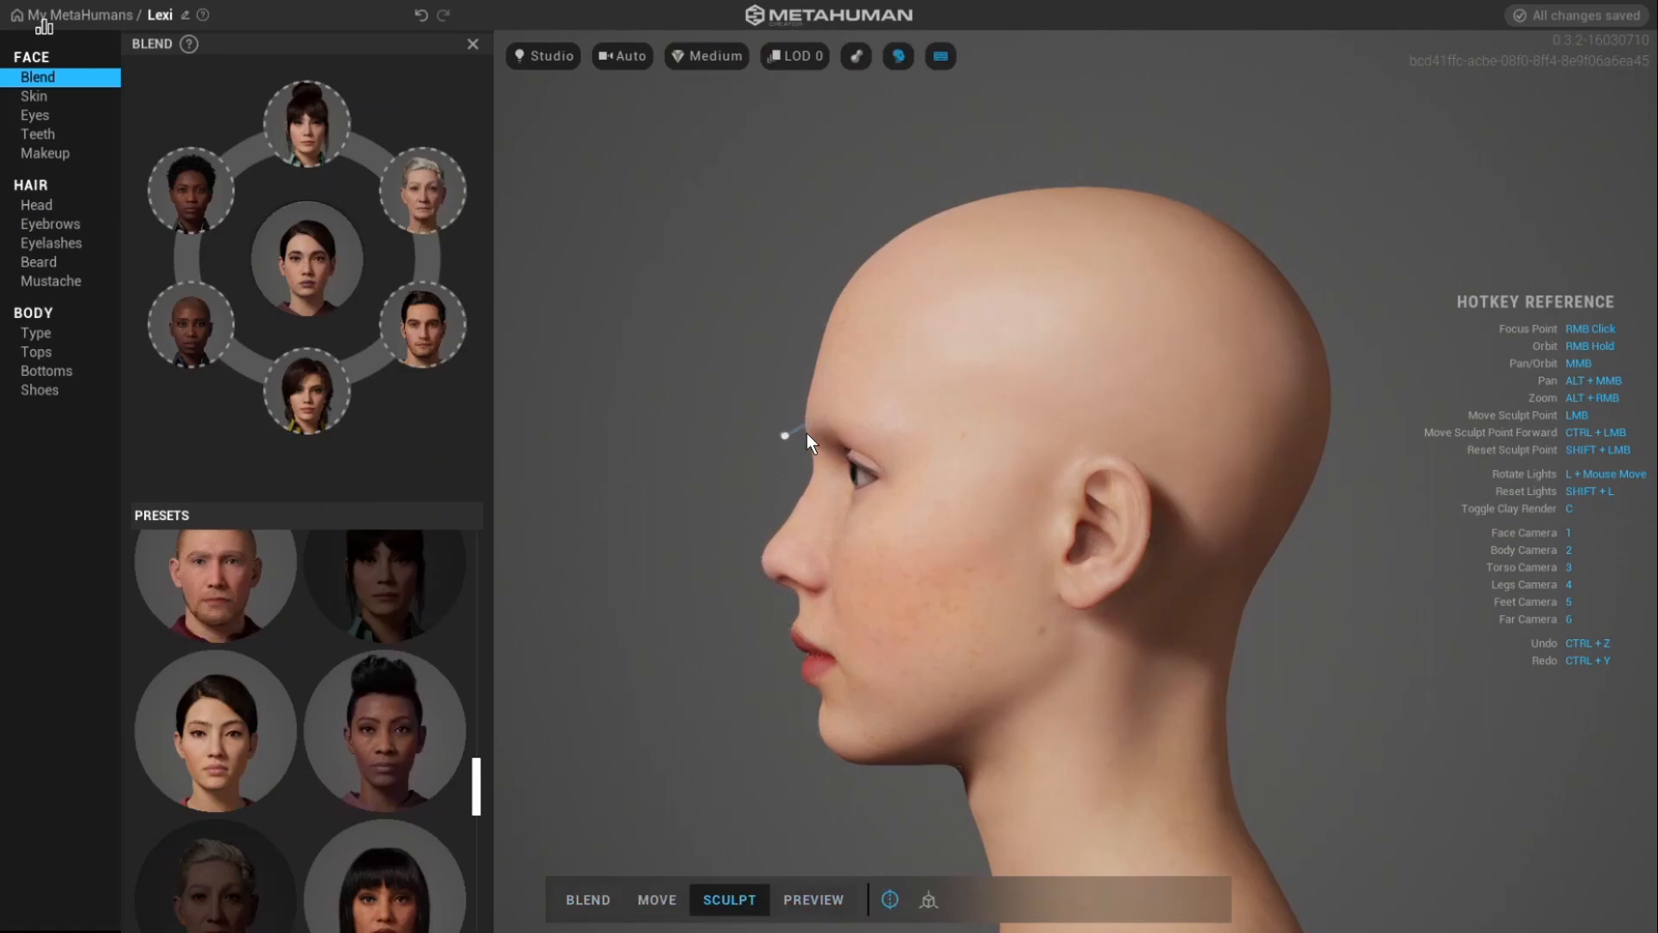
right_drag(816, 729, 1318, 792)
right_drag(1097, 689, 864, 734)
Show the woman's hair again and blend her cheek area towards the preset faces.
click(901, 55)
click(588, 899)
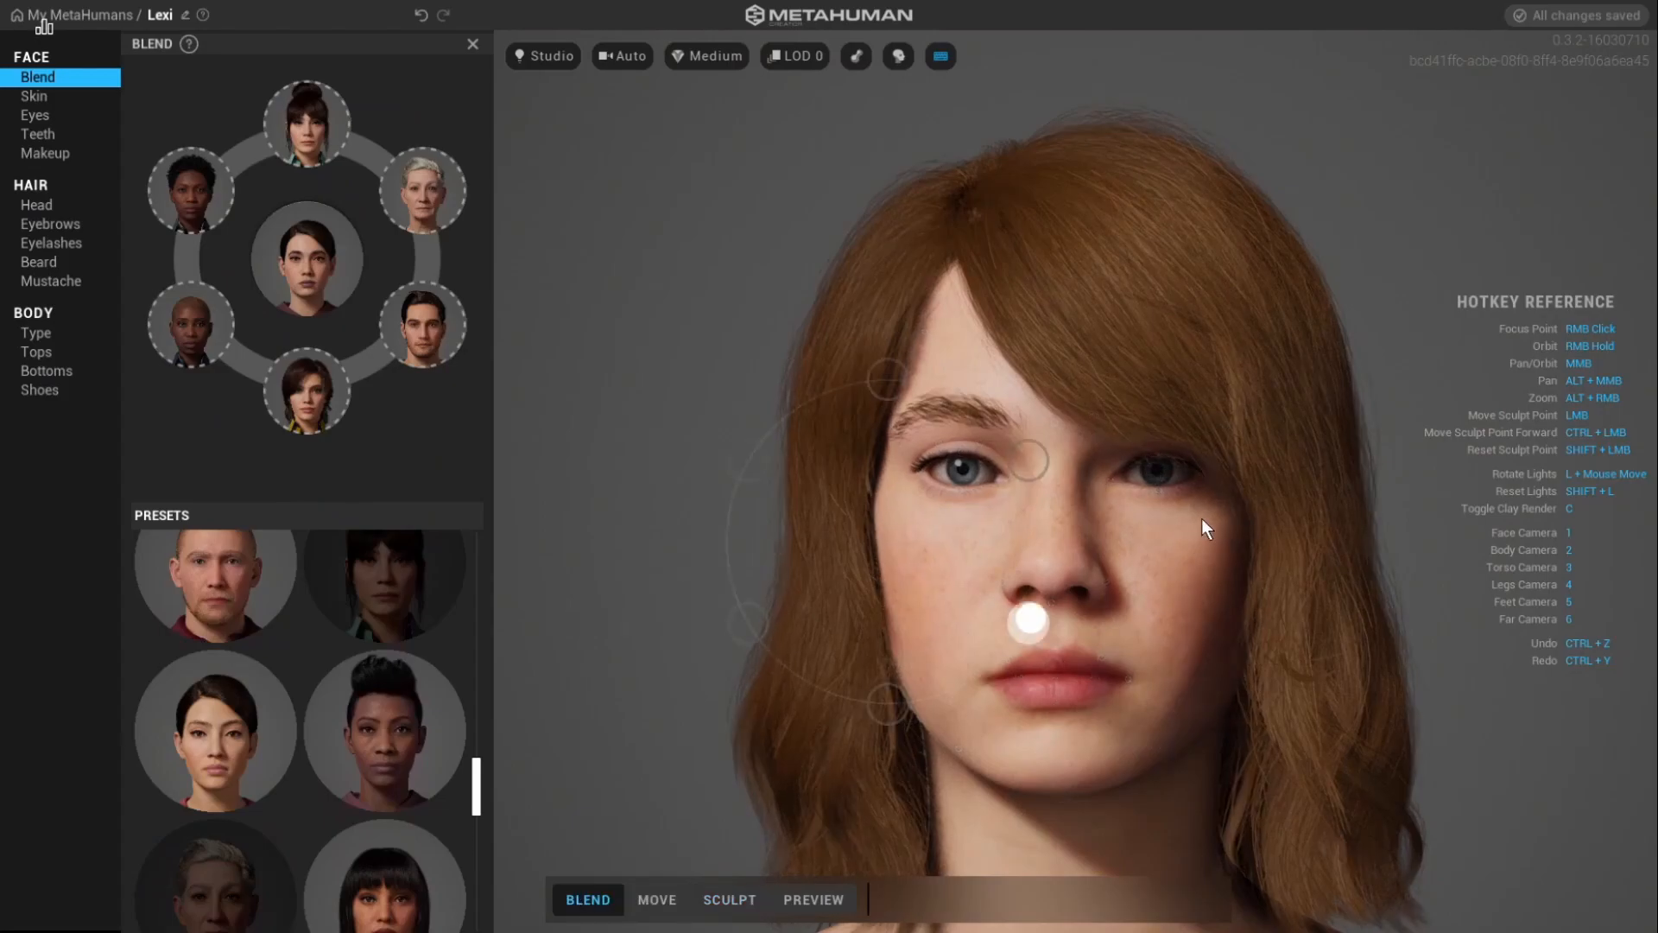
right_drag(1336, 400, 707, 493)
Try sculpting the nose tip in profile under Silhouette lighting, undo the change and restore Studio lighting.
click(543, 55)
click(552, 259)
click(729, 899)
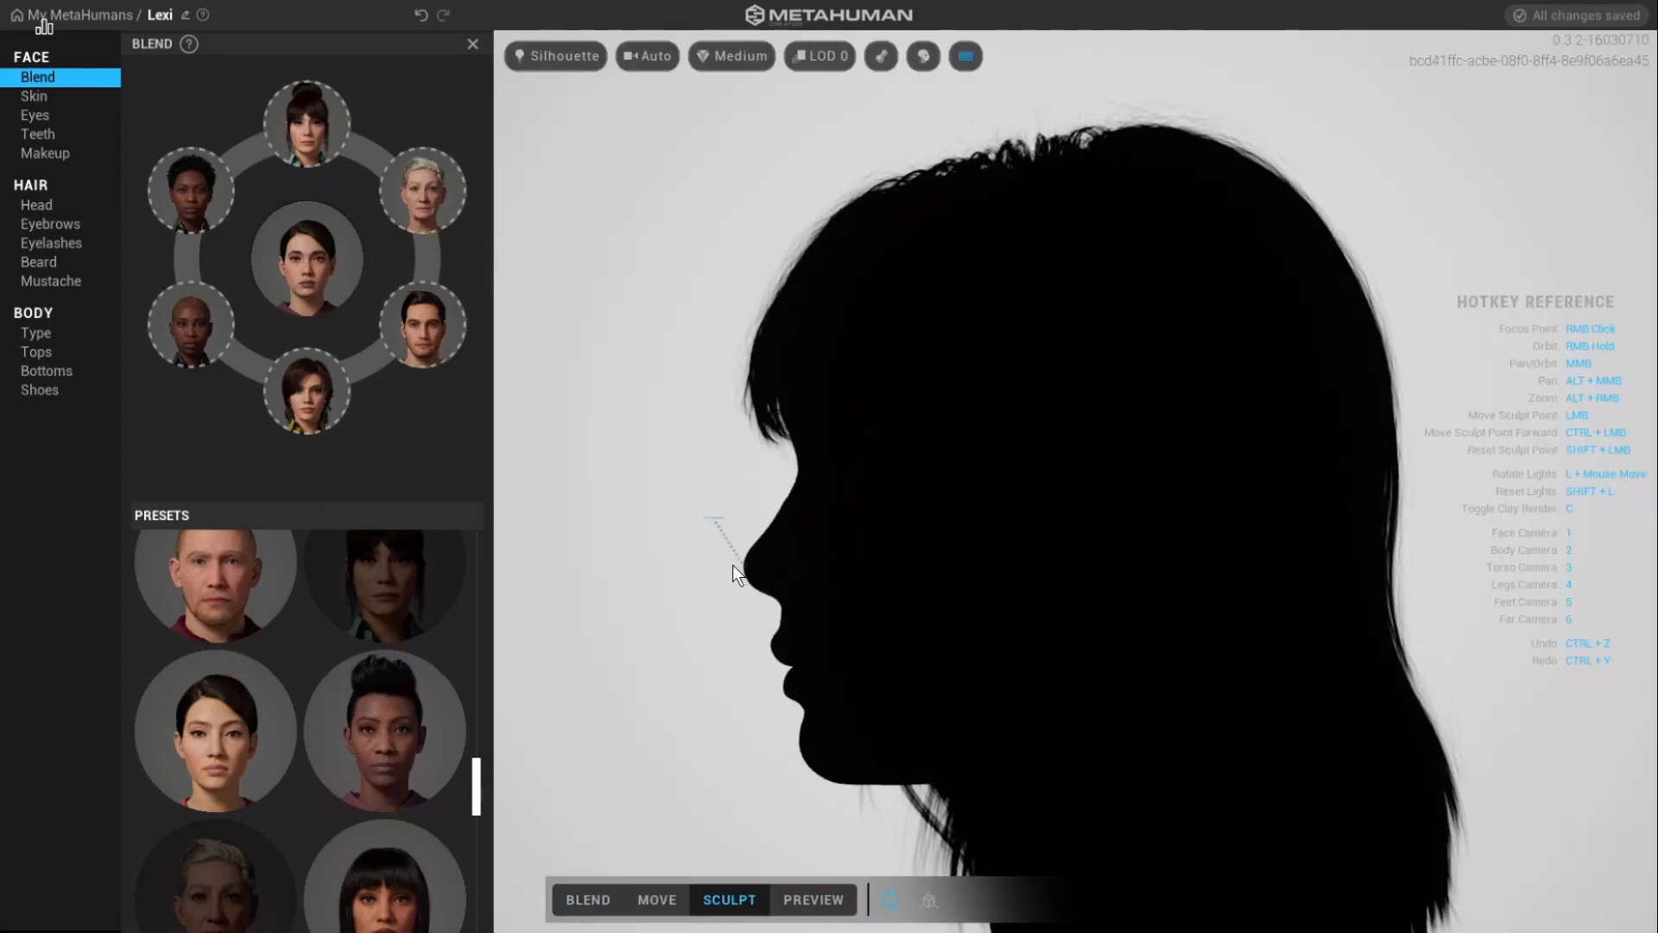
key(ctrl+z)
key(1)
click(554, 55)
click(546, 93)
Hide the hair and sculpt the woman's nostril, working from the front and in profile.
mouse_move(1103, 551)
right_down()
mouse_move(1278, 630)
mouse_move(567, 611)
mouse_move(811, 751)
mouse_move(1373, 838)
right_up()
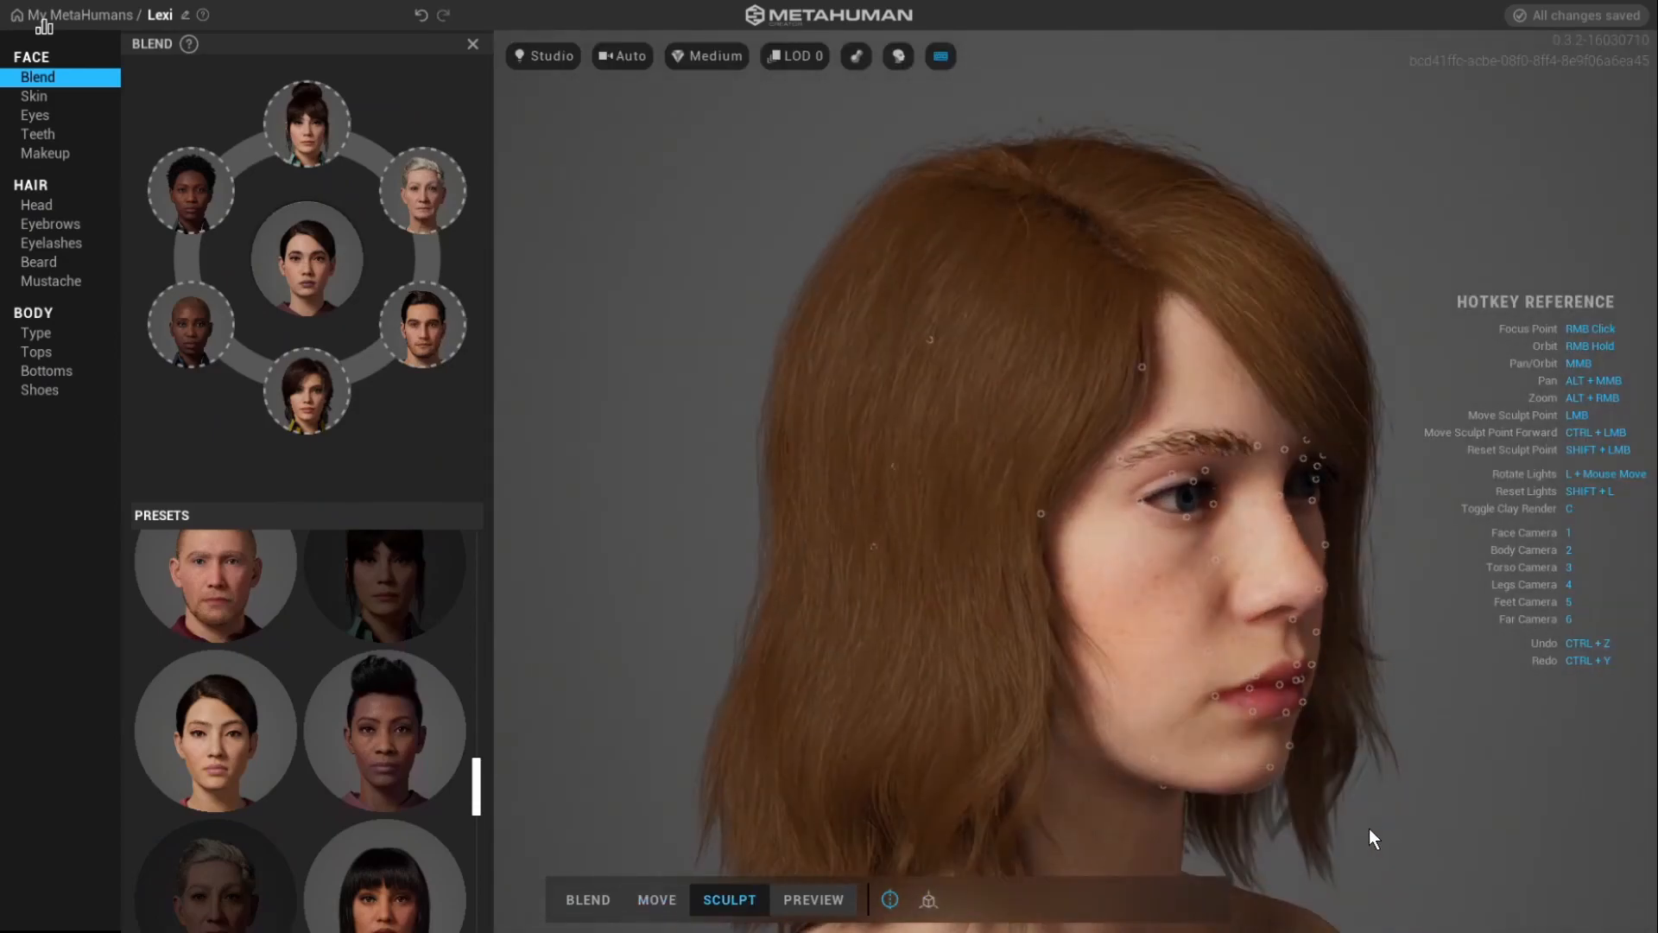
key(1)
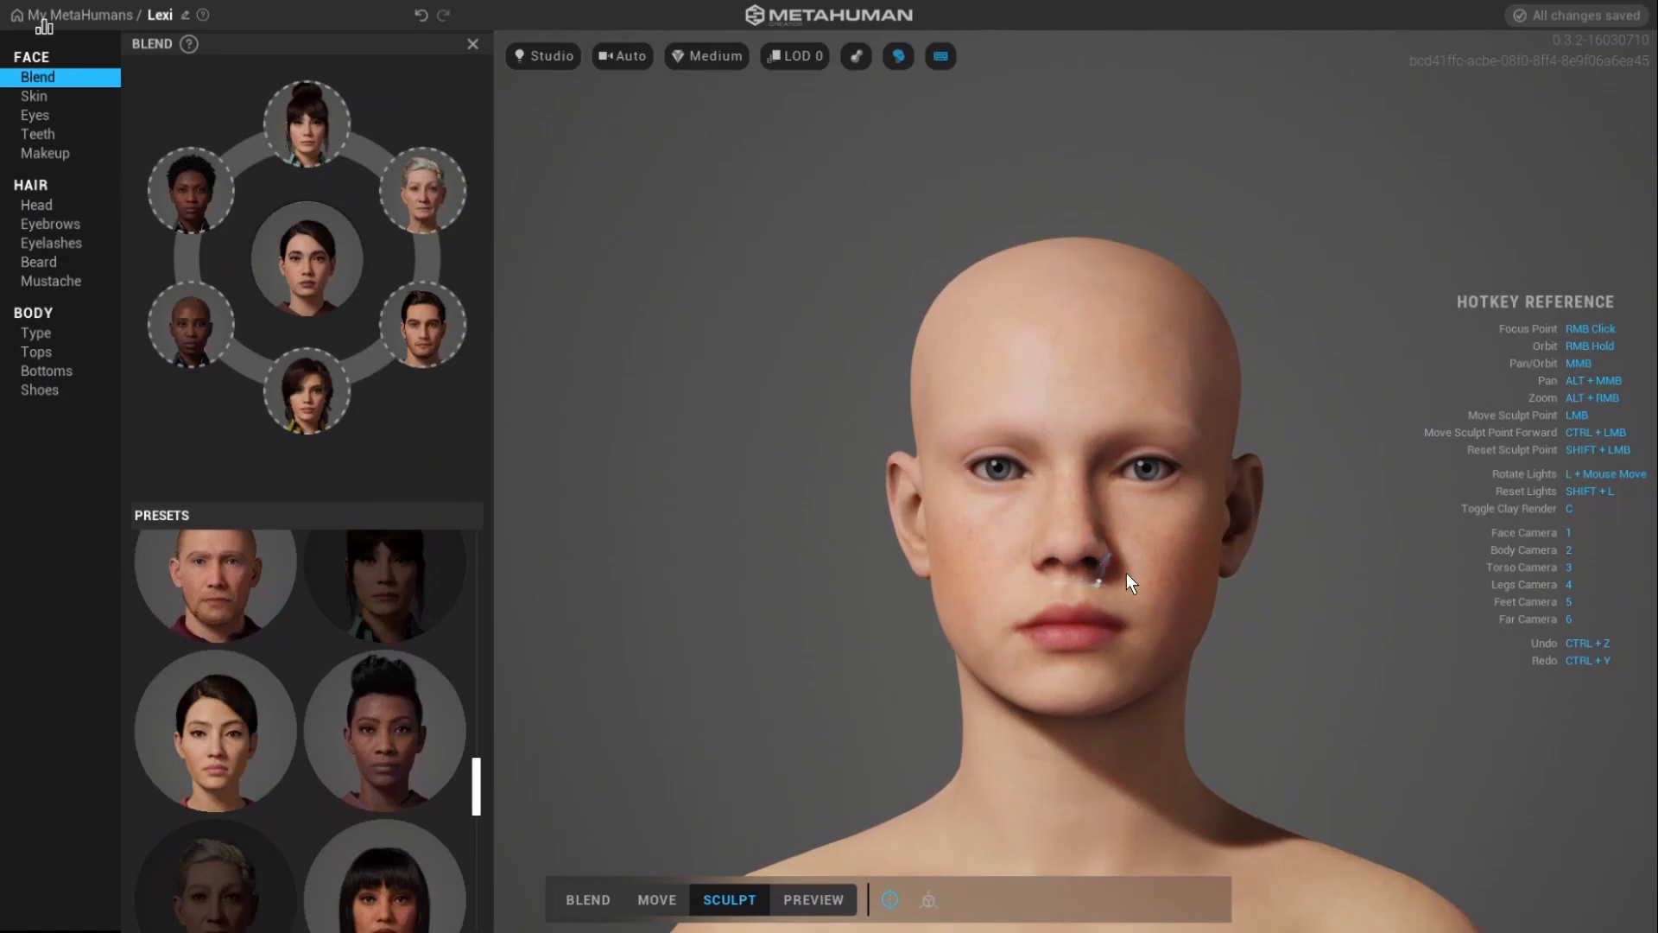
right_drag(1057, 600, 870, 522)
right_drag(946, 576, 863, 524)
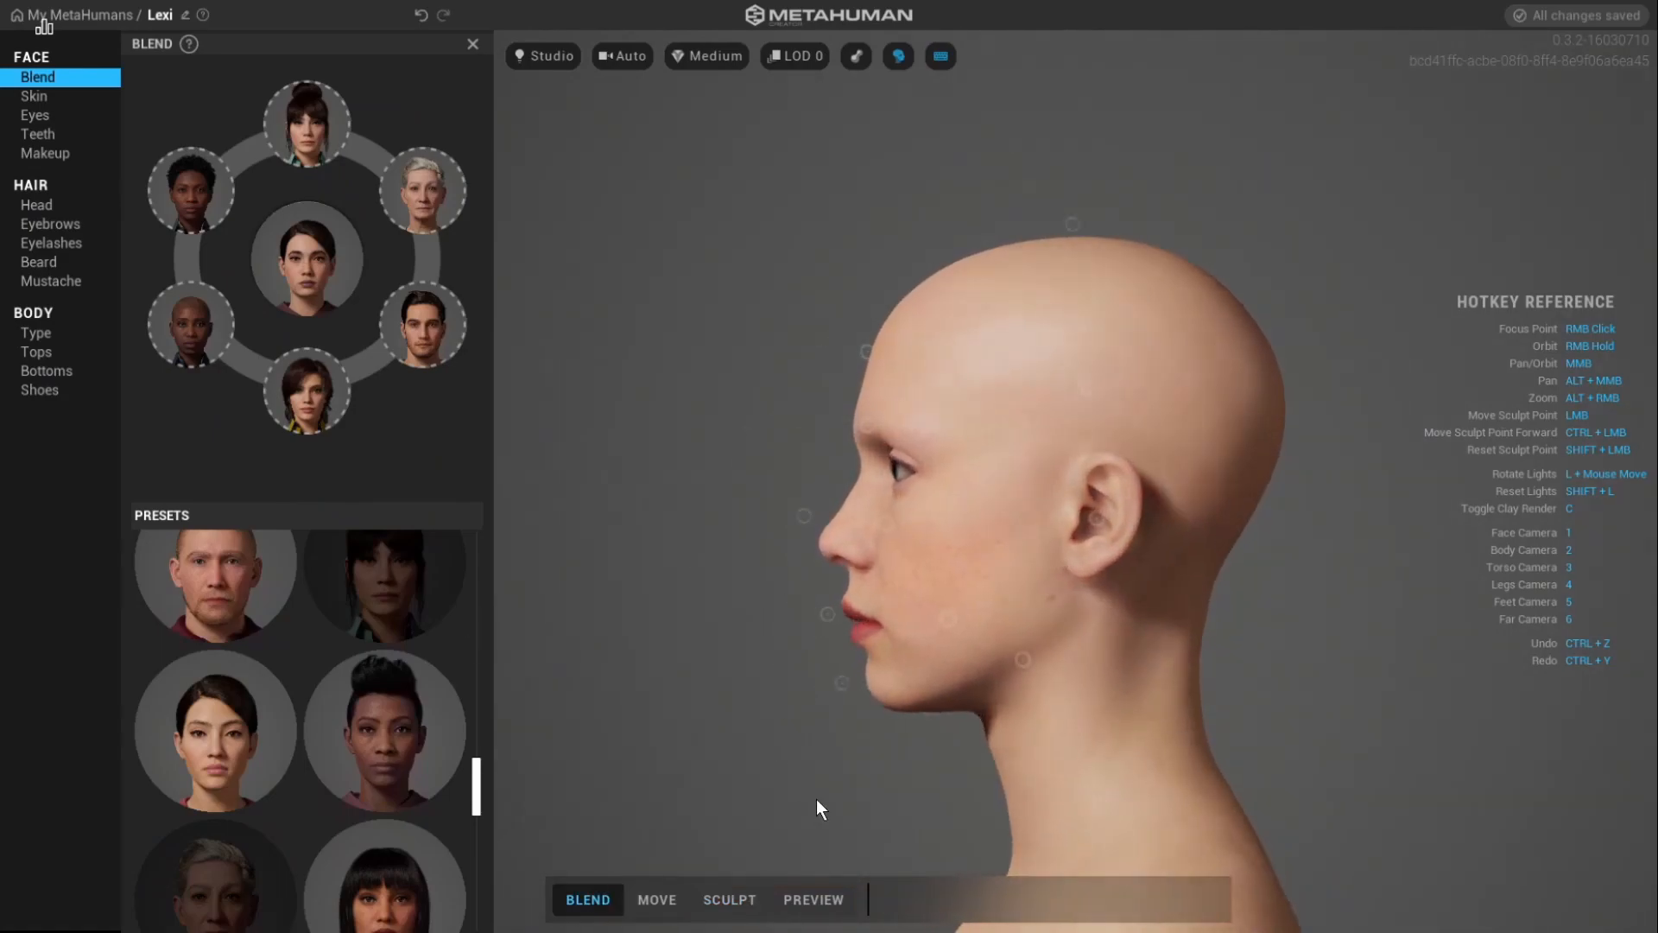
Sculpt the corners of the woman's jaw and the sides of her nose.
right_drag(789, 553, 1284, 603)
click(728, 899)
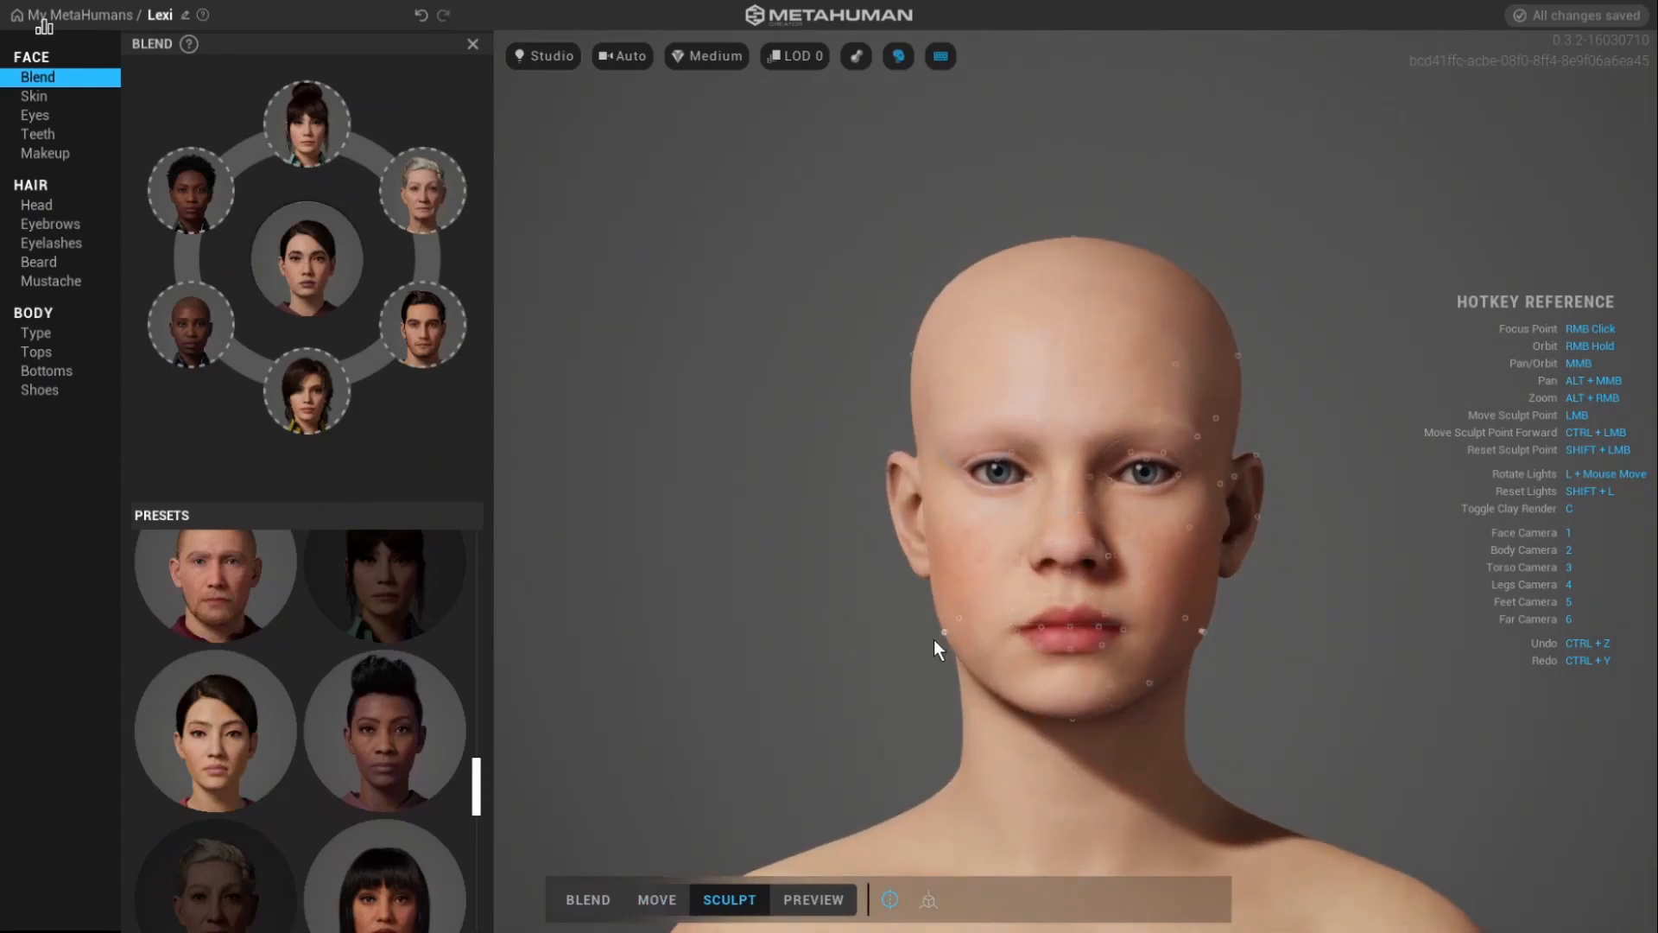
right_drag(1049, 706, 521, 412)
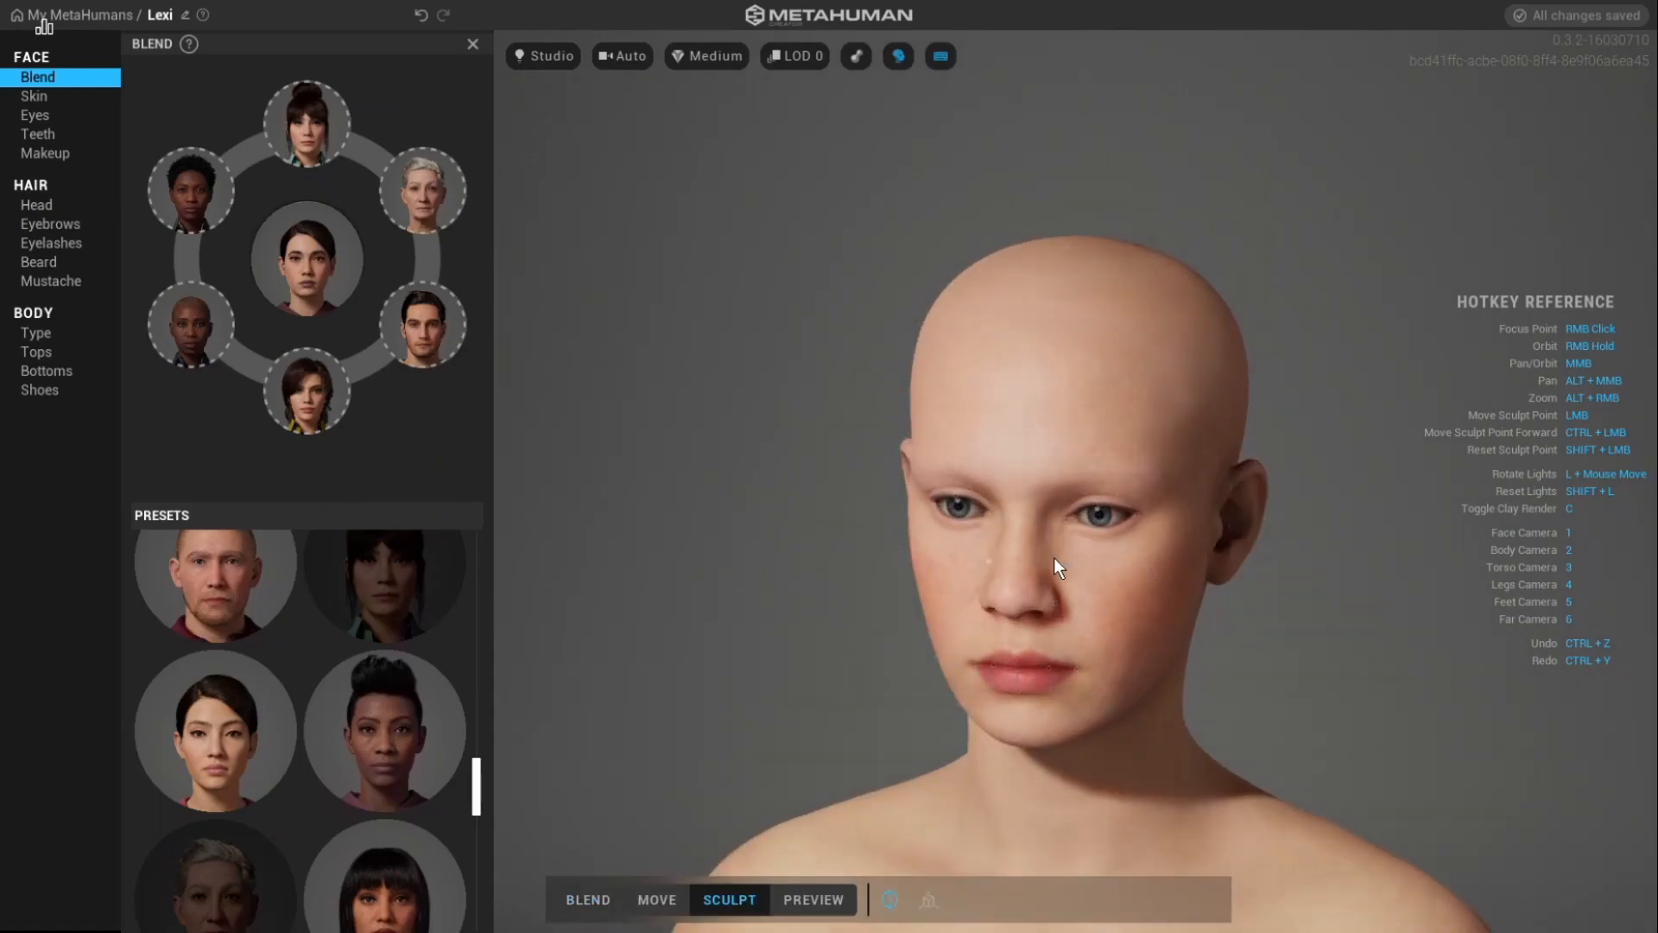
mouse_move(1054, 557)
right_down()
mouse_move(661, 573)
mouse_move(1140, 541)
right_up()
right_drag(1108, 622, 622, 605)
Show the hair and blend the woman's nose in profile towards the preset faces.
click(898, 55)
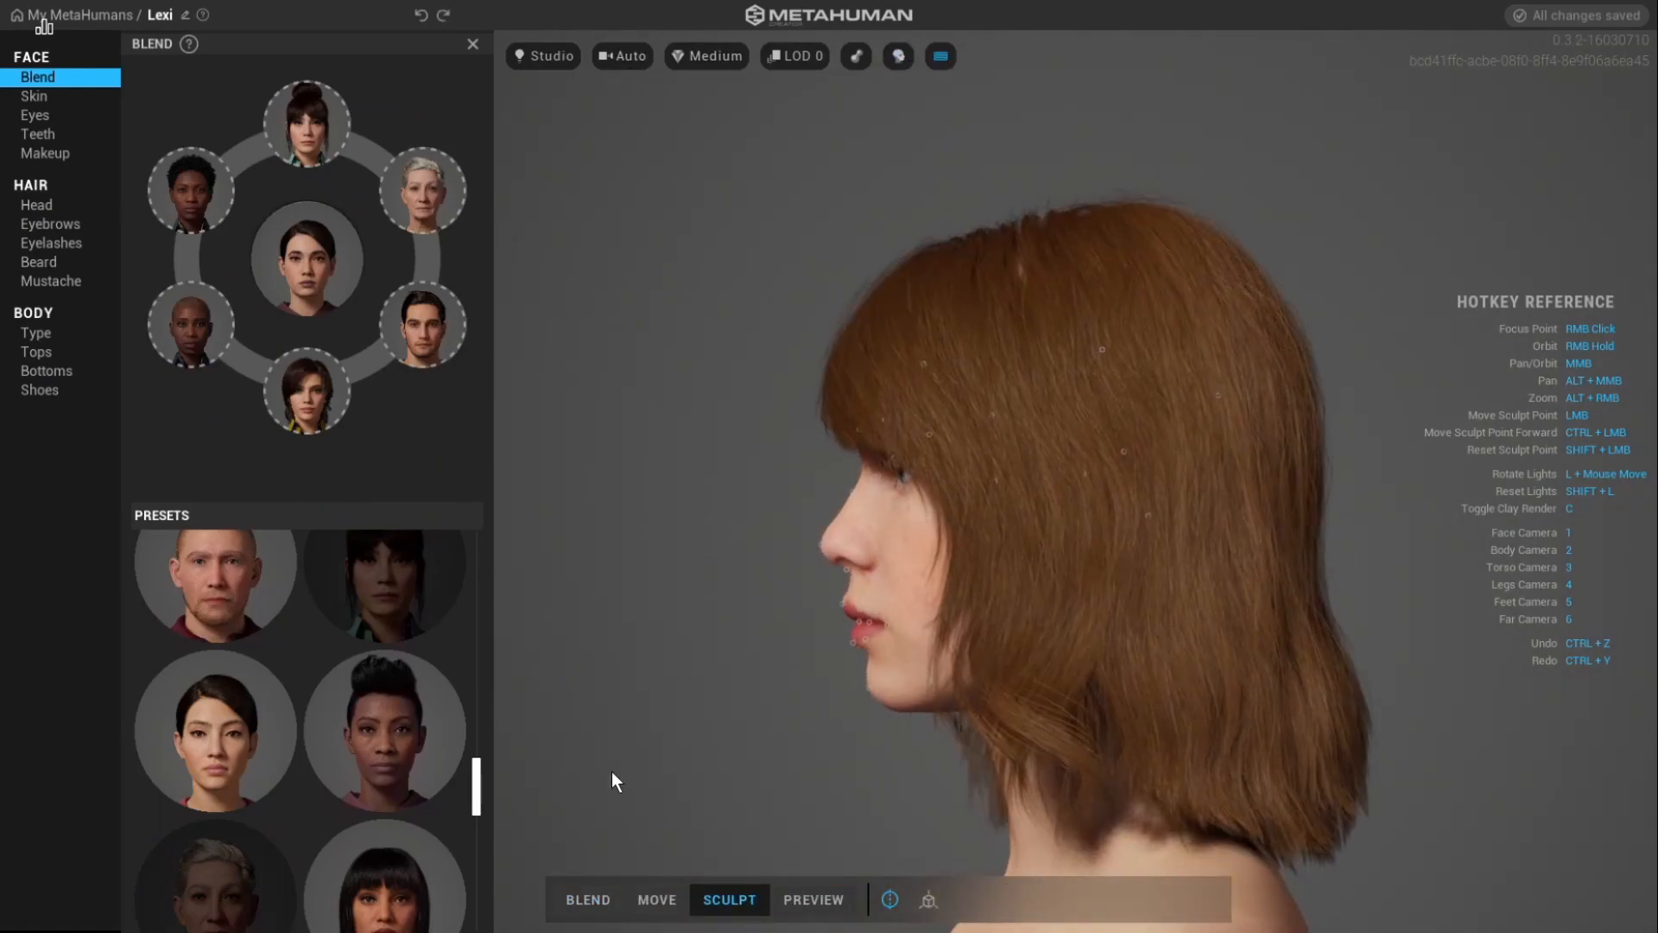
click(587, 900)
right_drag(631, 518, 832, 496)
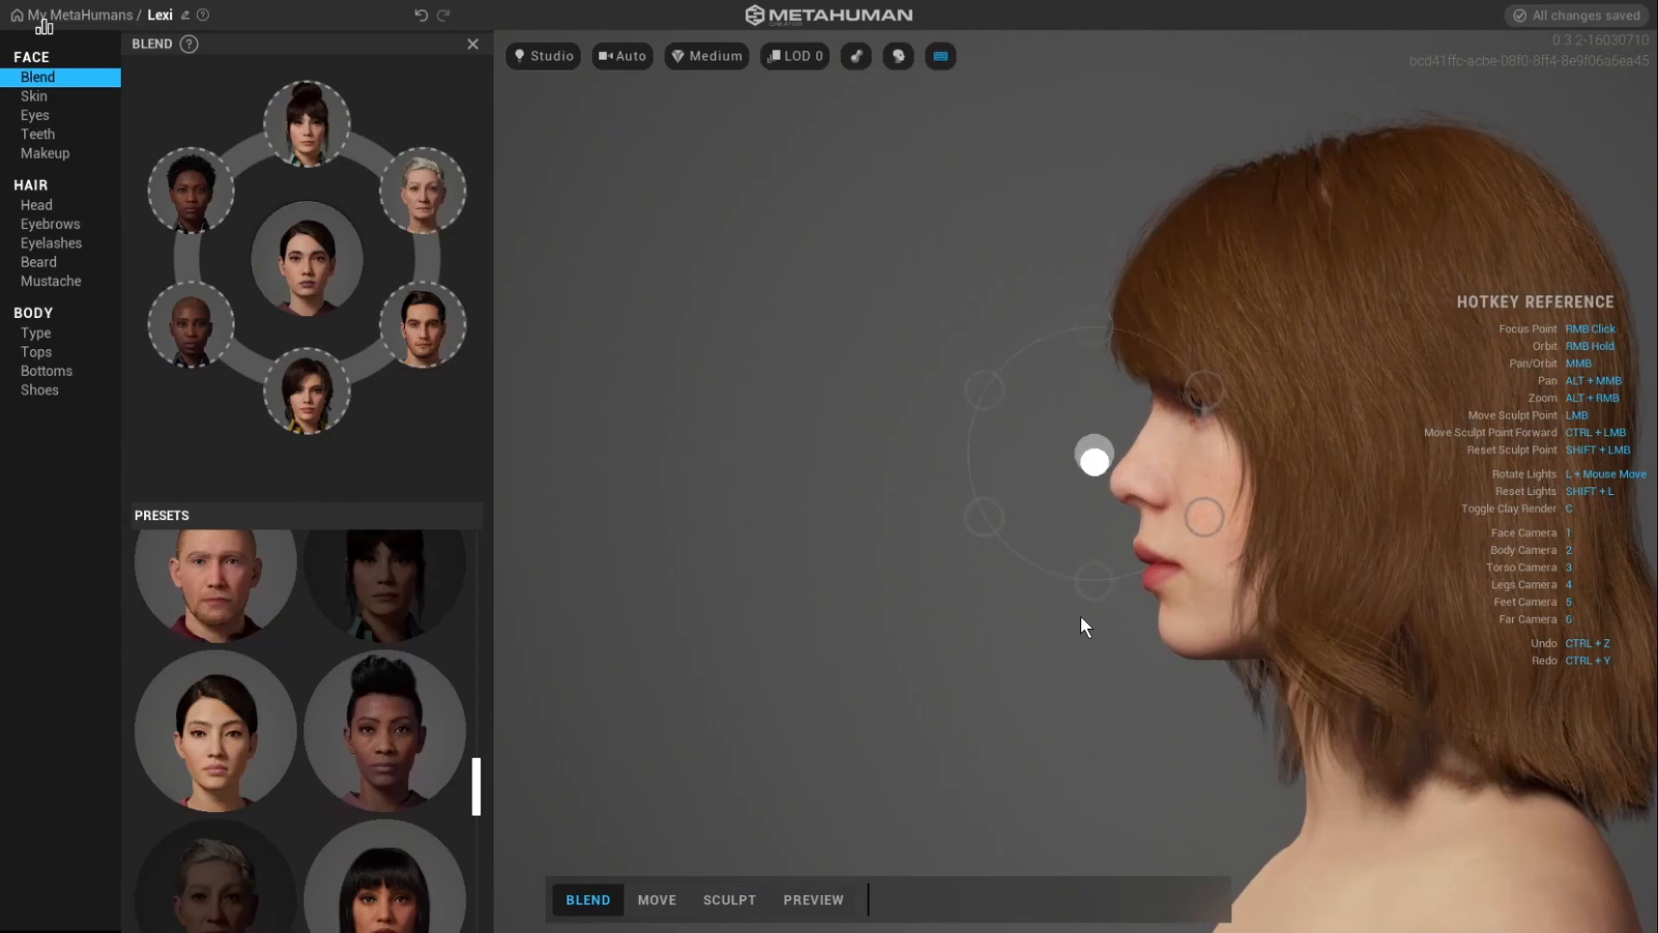
Sculpt the woman's nostrils with her hair shown.
click(729, 899)
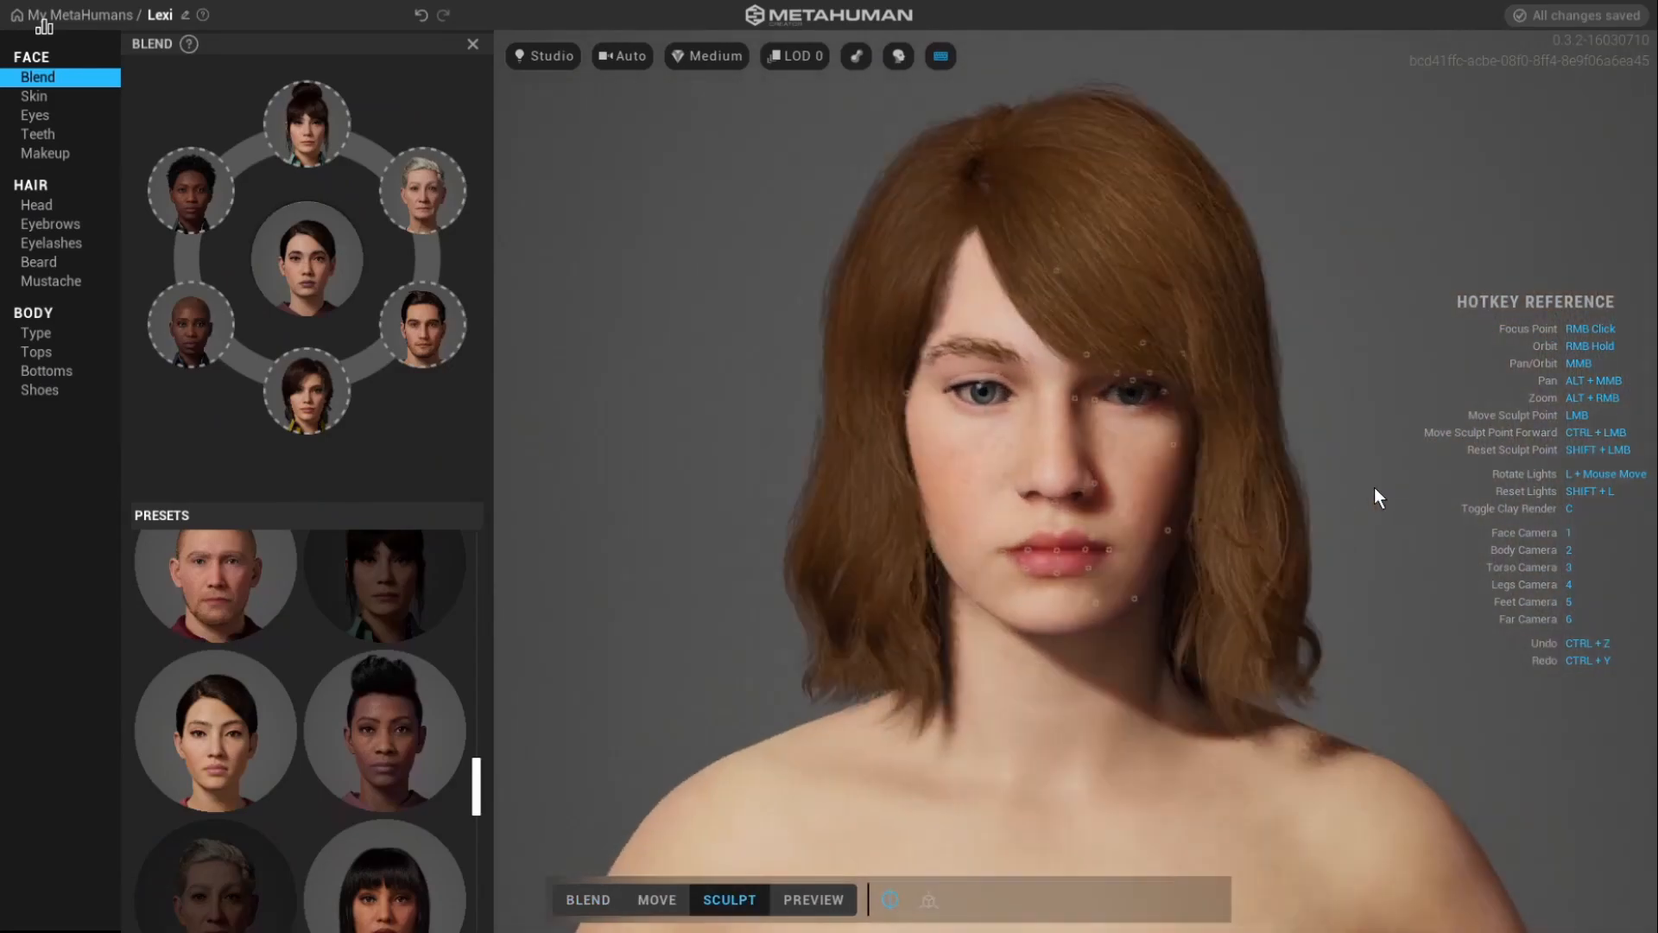
right_drag(1102, 361, 757, 396)
right_drag(1144, 522, 946, 491)
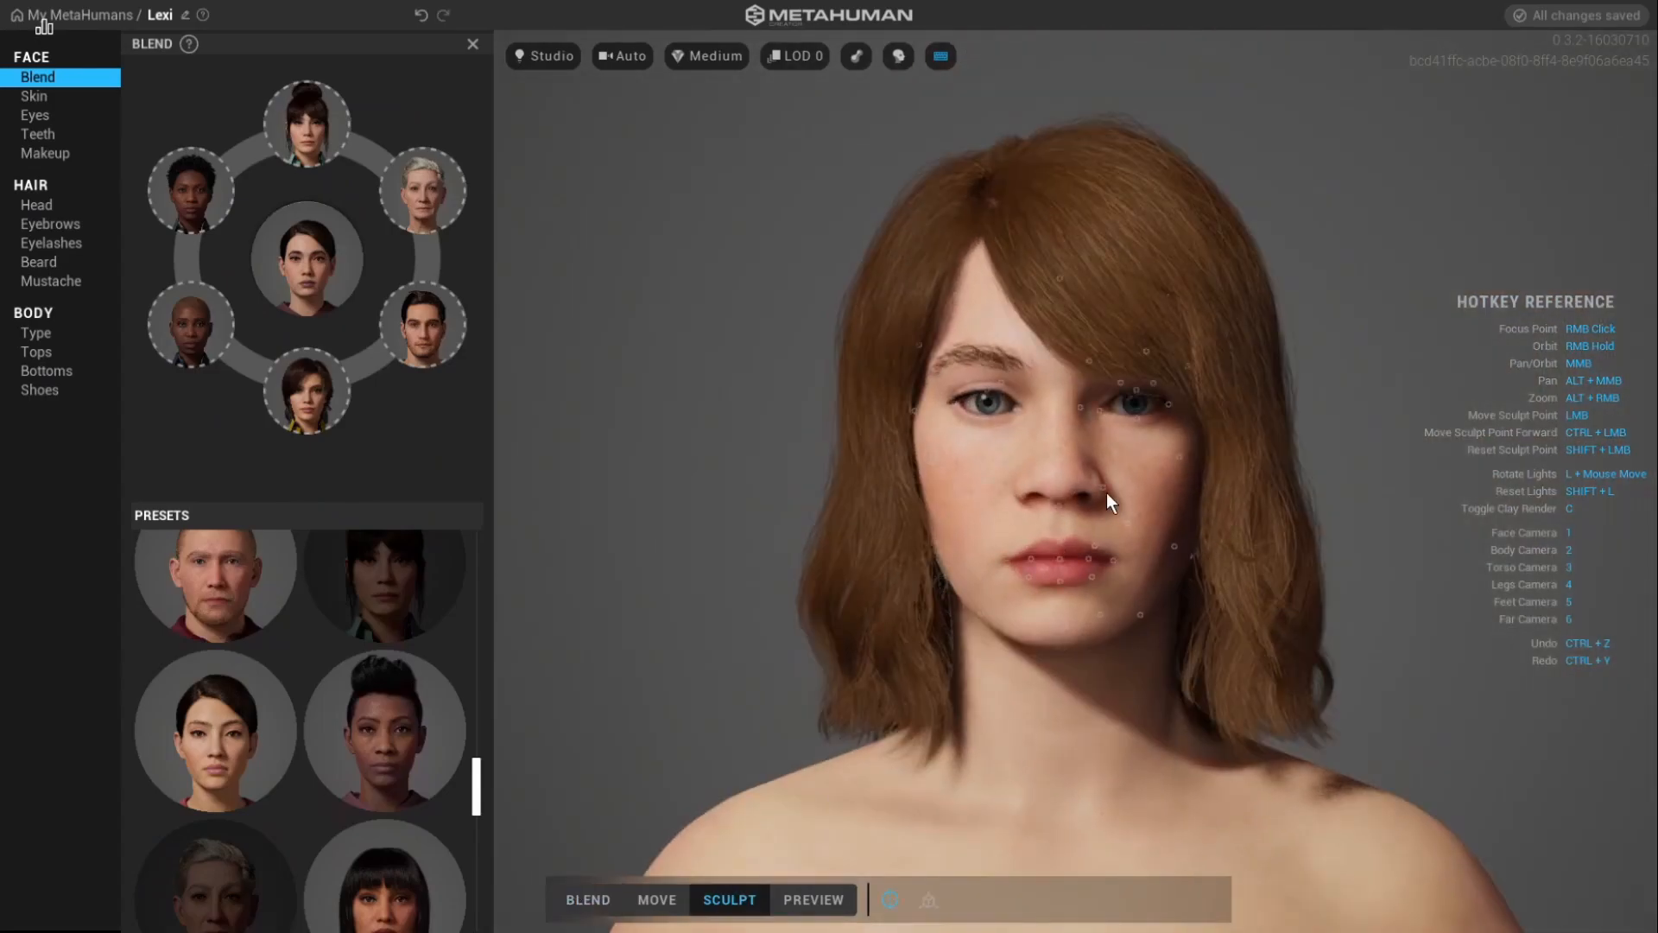
Check the woman's profile under Silhouette lighting and return to Studio lighting.
right_drag(1106, 467, 648, 599)
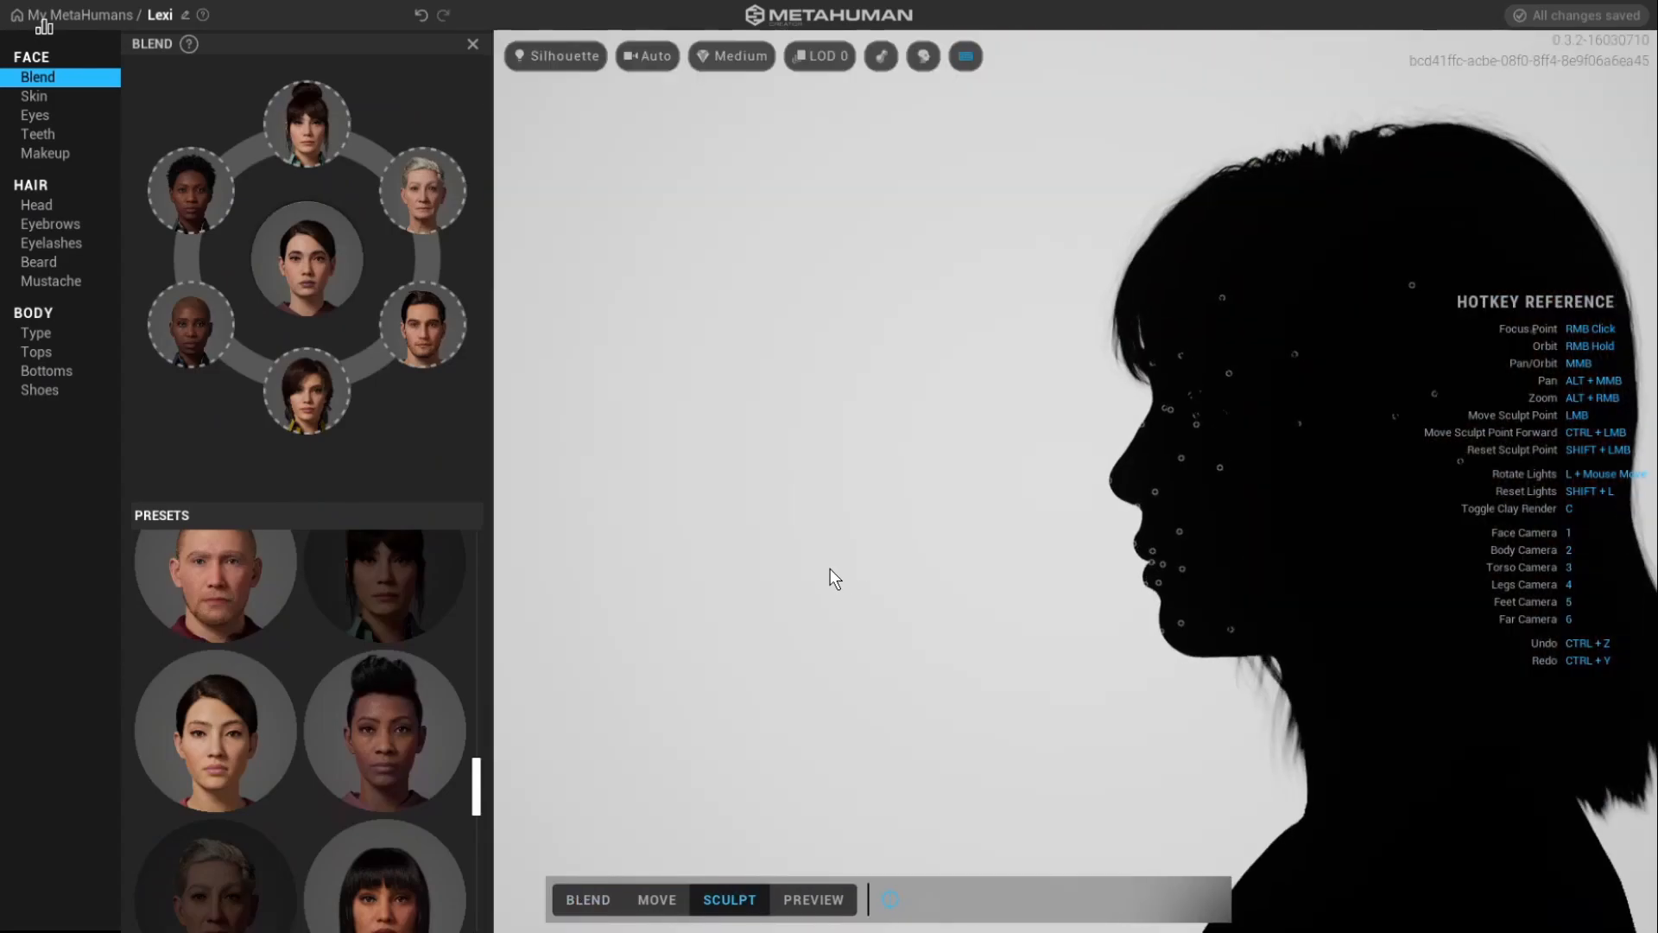
key(1)
click(555, 55)
click(551, 164)
Lower the redness of the nose in the skin accents.
click(292, 87)
click(384, 87)
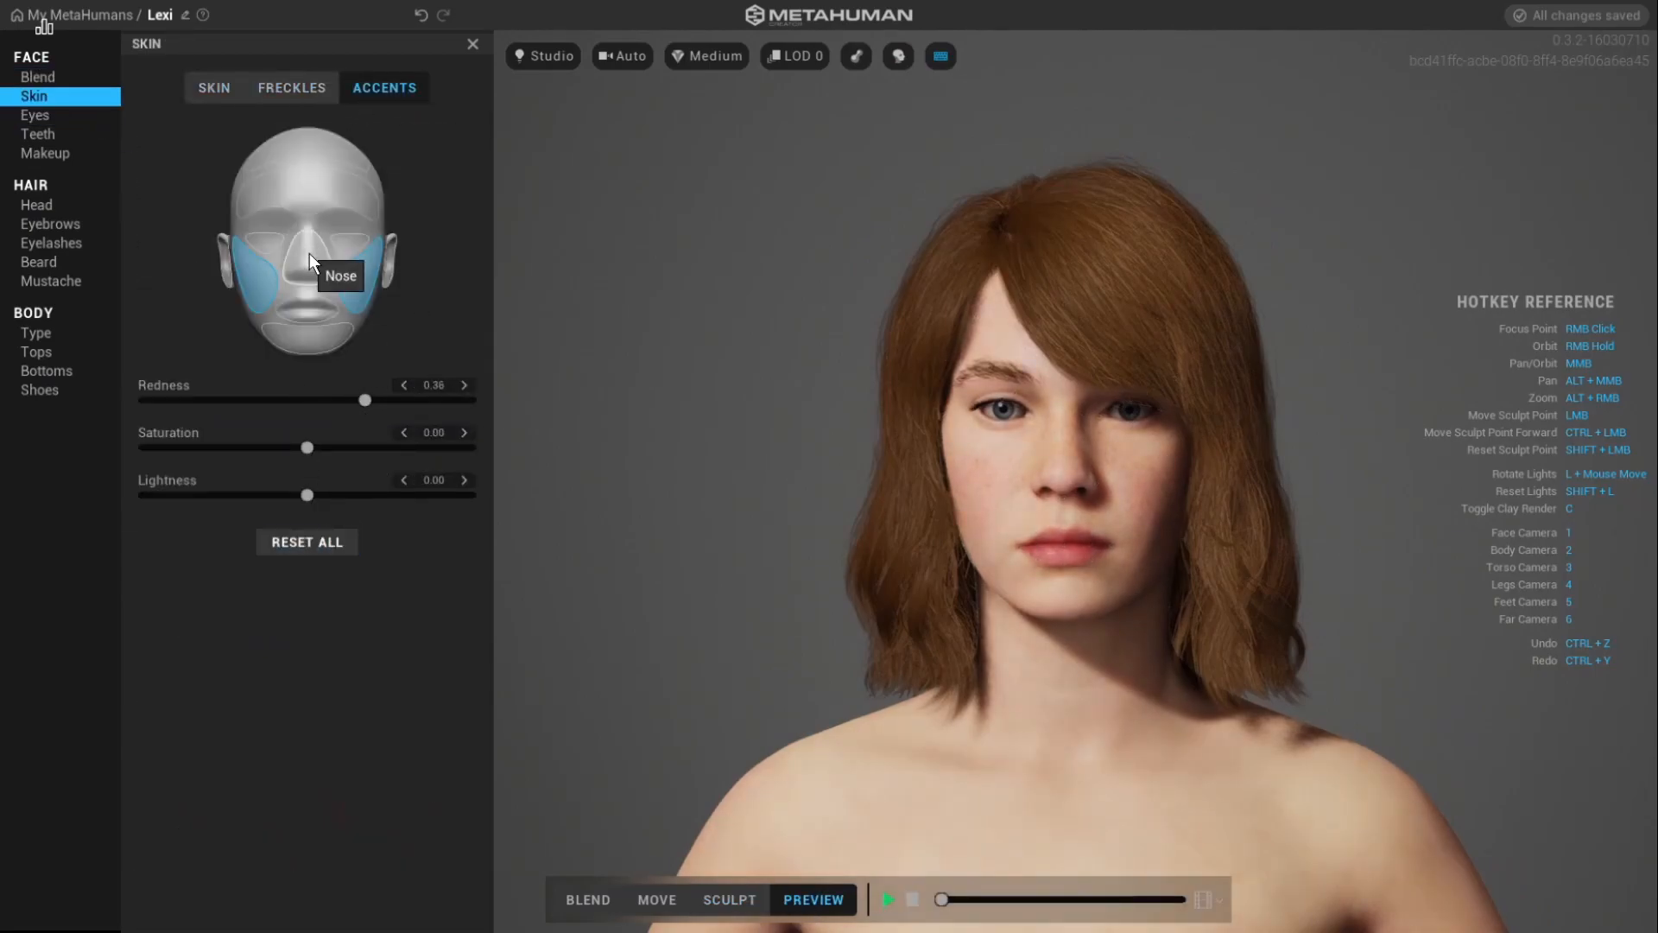
click(308, 251)
drag(371, 400, 328, 400)
Try the Long Messy hairstyle on the woman and return to Medium Bob Curly.
click(36, 204)
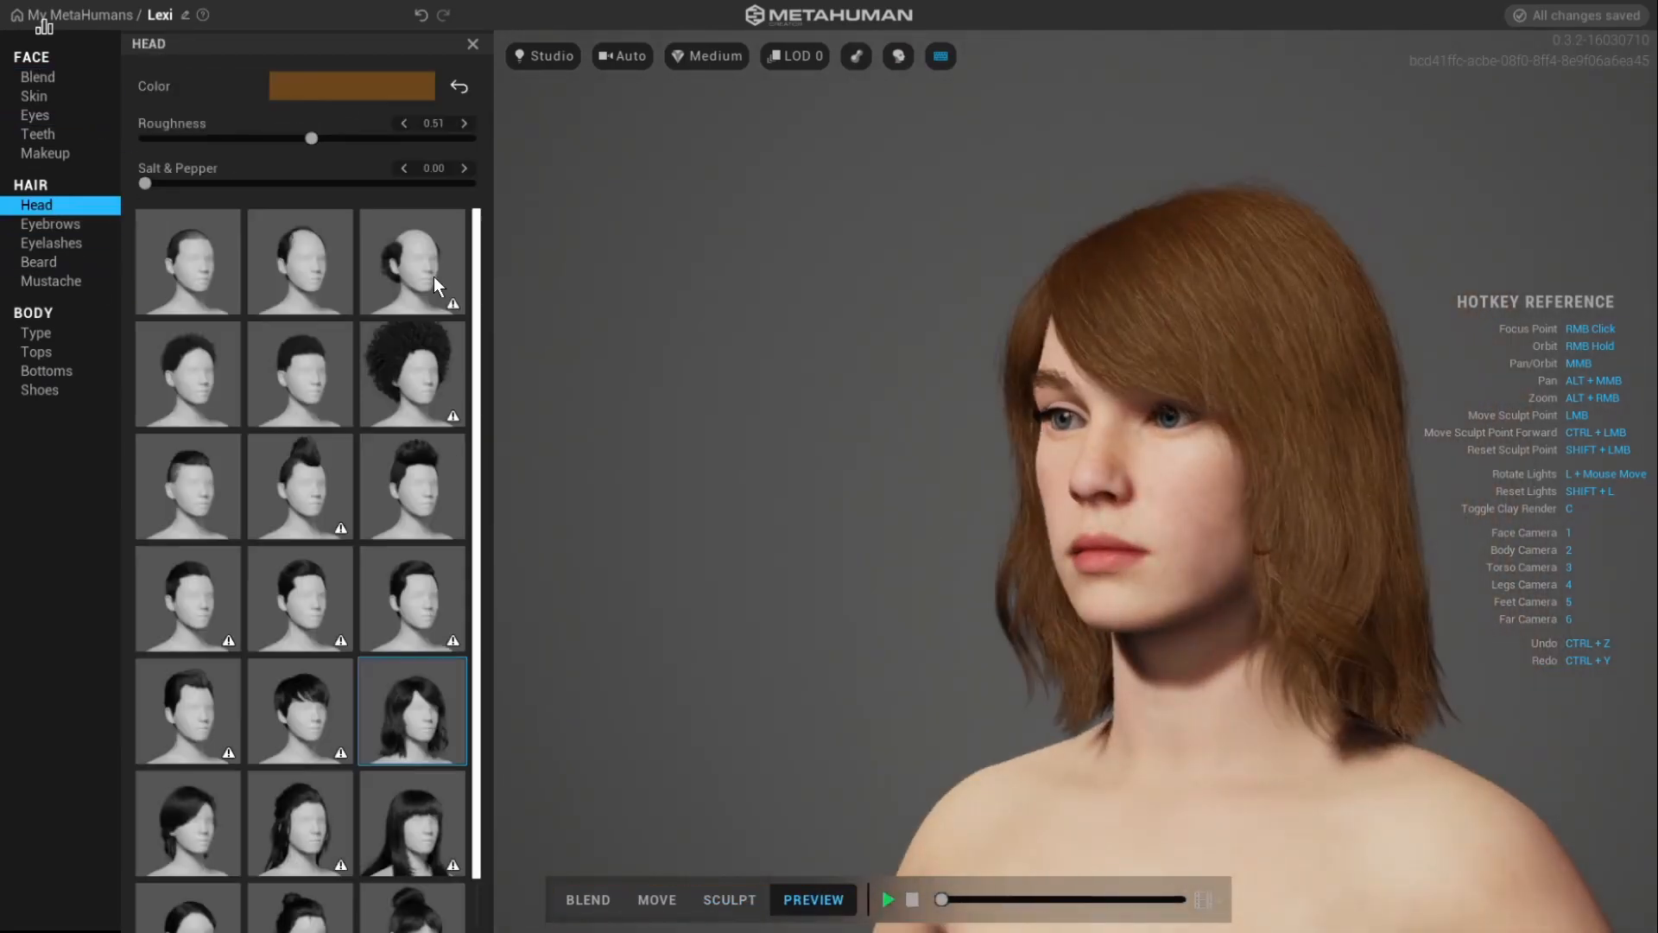
scroll(413, 484, down, 1)
click(316, 776)
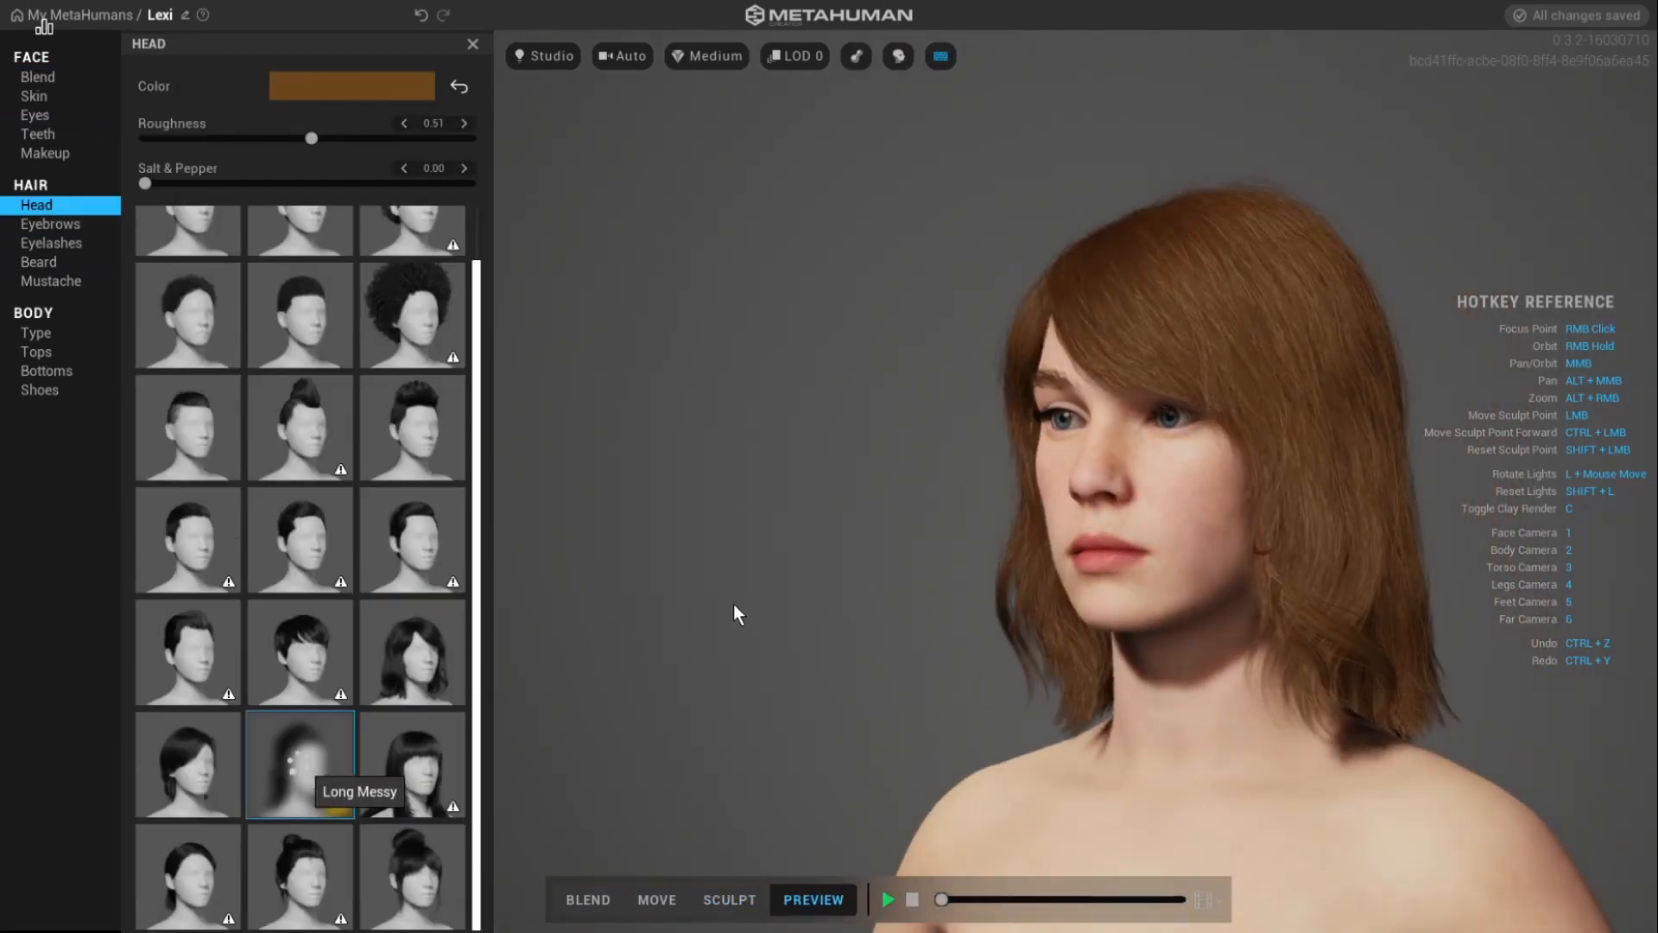
click(420, 699)
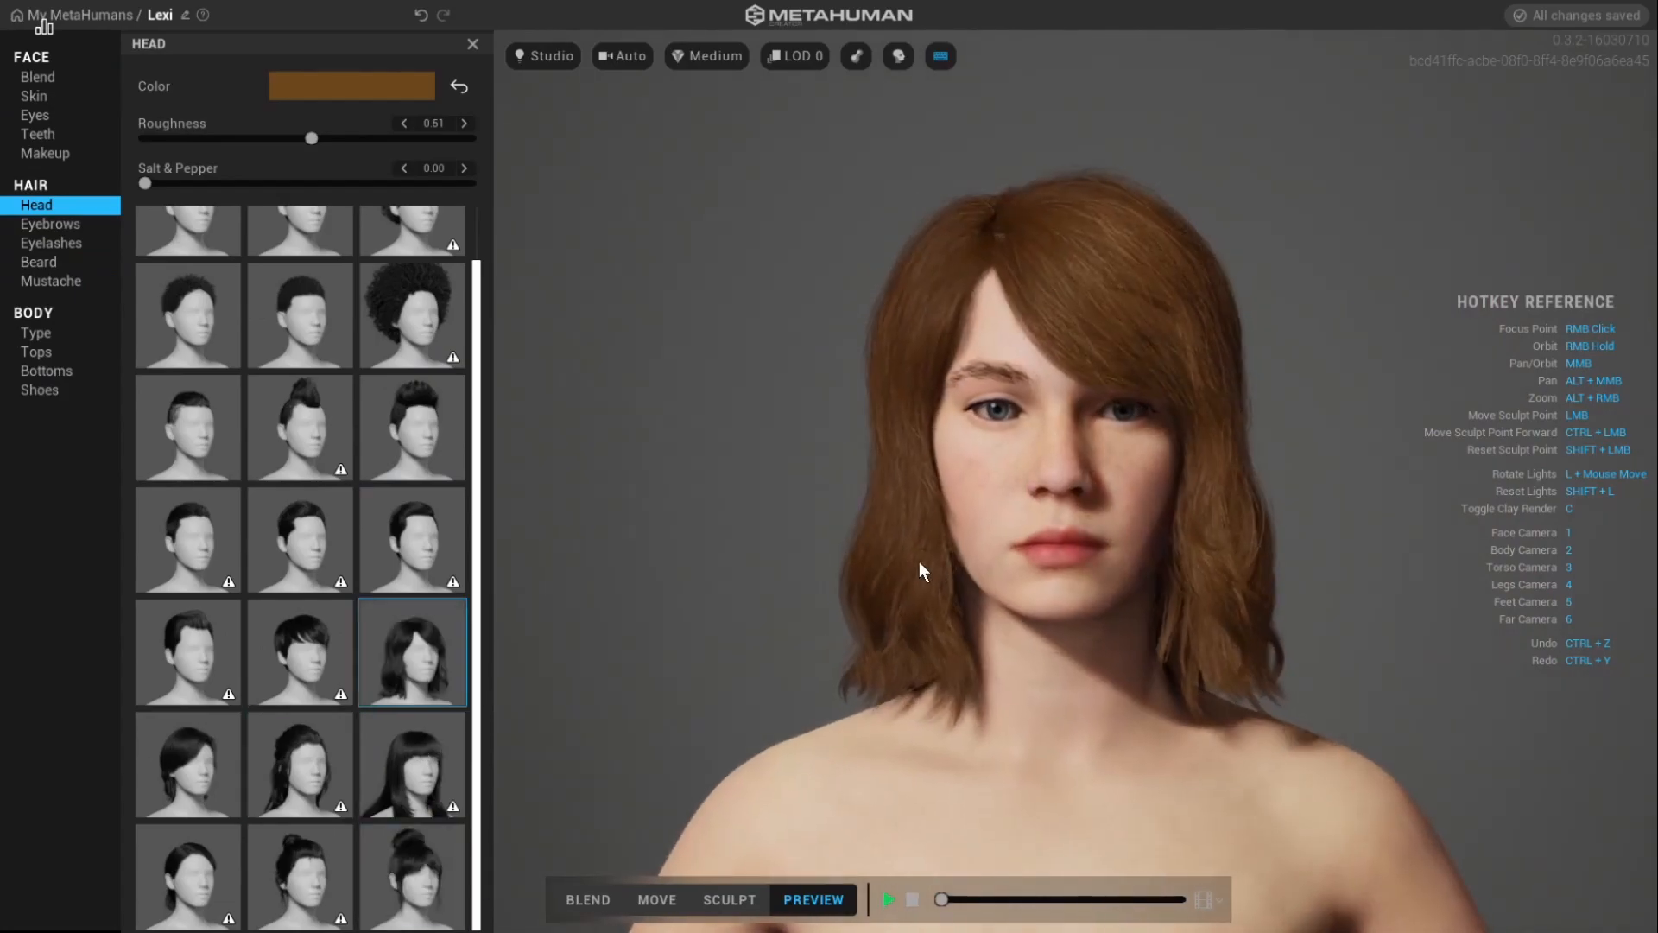